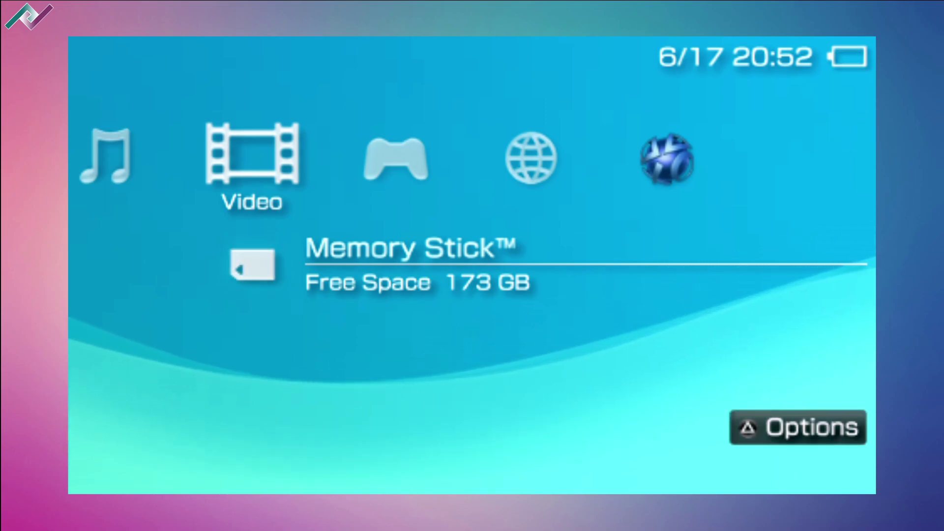
{"action": "key", "text": "Right"}
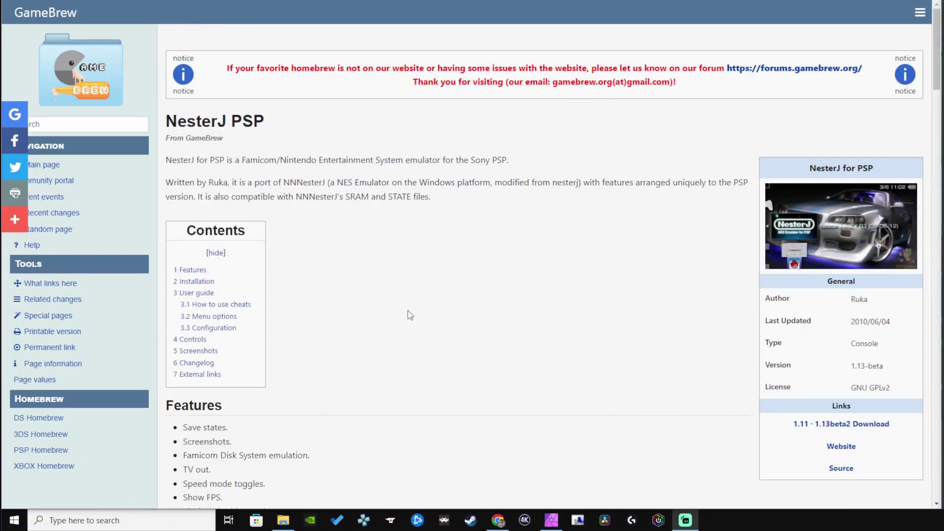
- Read through the NesterJ PSP feature list on the GameBrew page, from save states to cheats and miscellaneous options
{"action": "scroll", "coordinate": [497, 316], "scroll_direction": "down", "scroll_amount": 3}
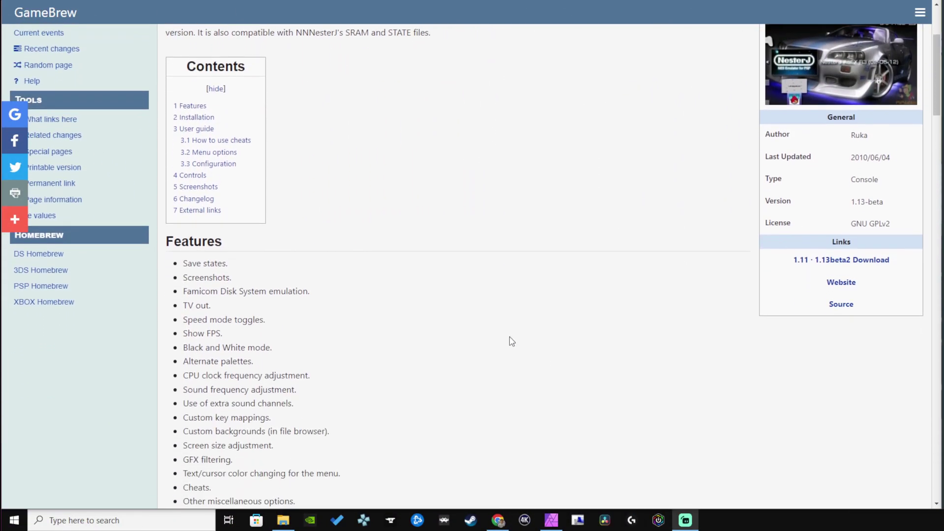
{"action": "scroll", "coordinate": [503, 338], "scroll_direction": "down", "scroll_amount": 2}
{"action": "left_click_drag", "start_coordinate": [300, 392], "coordinate": [191, 161]}
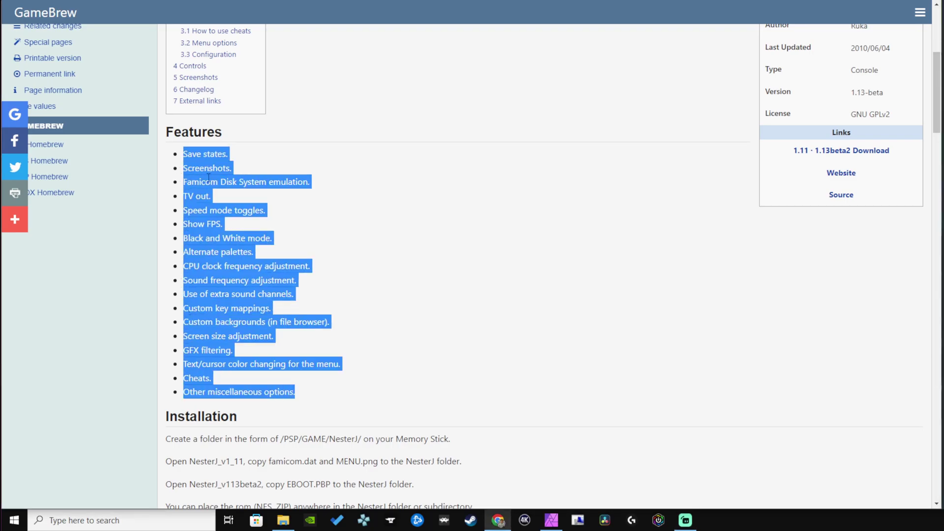
{"action": "left_click", "coordinate": [206, 211]}
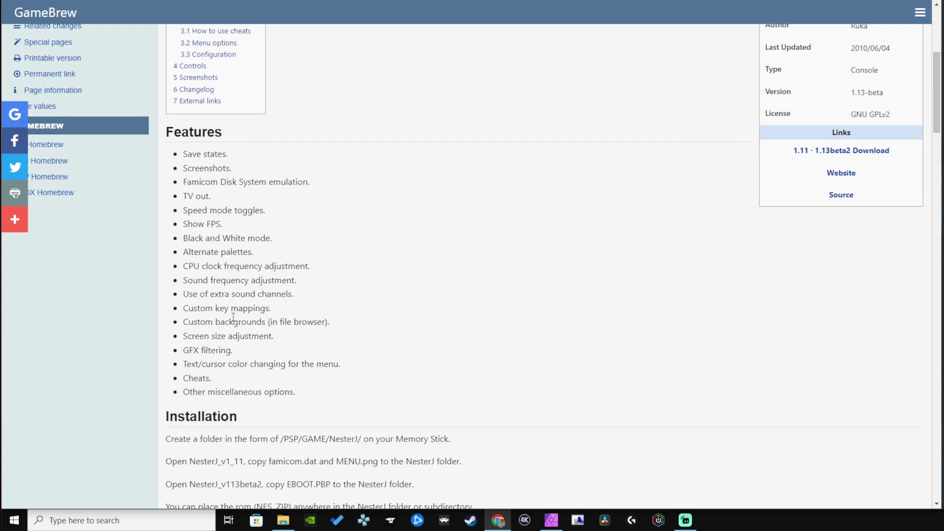
{"action": "left_click_drag", "start_coordinate": [322, 370], "coordinate": [239, 253]}
{"action": "scroll", "coordinate": [305, 292], "scroll_direction": "up", "scroll_amount": 2}
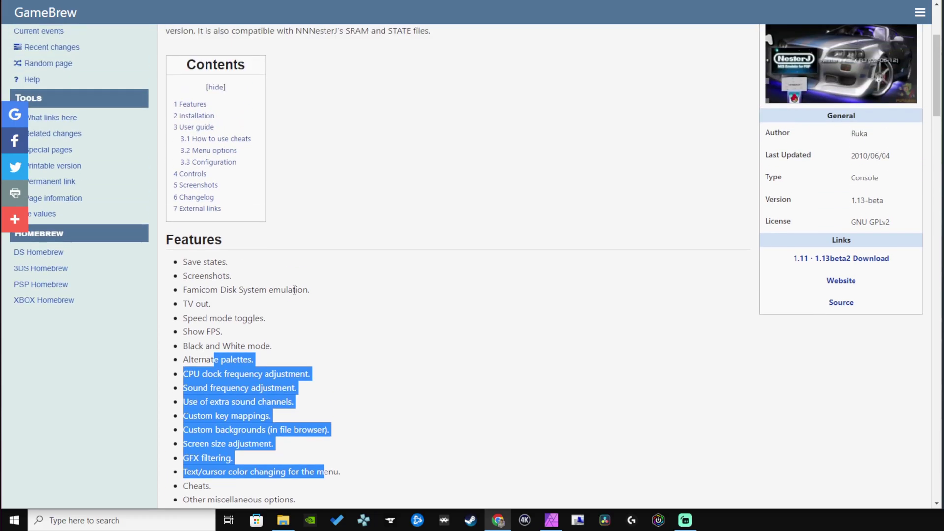
{"action": "left_click", "coordinate": [262, 329]}
{"action": "scroll", "coordinate": [365, 375], "scroll_direction": "up", "scroll_amount": 3}
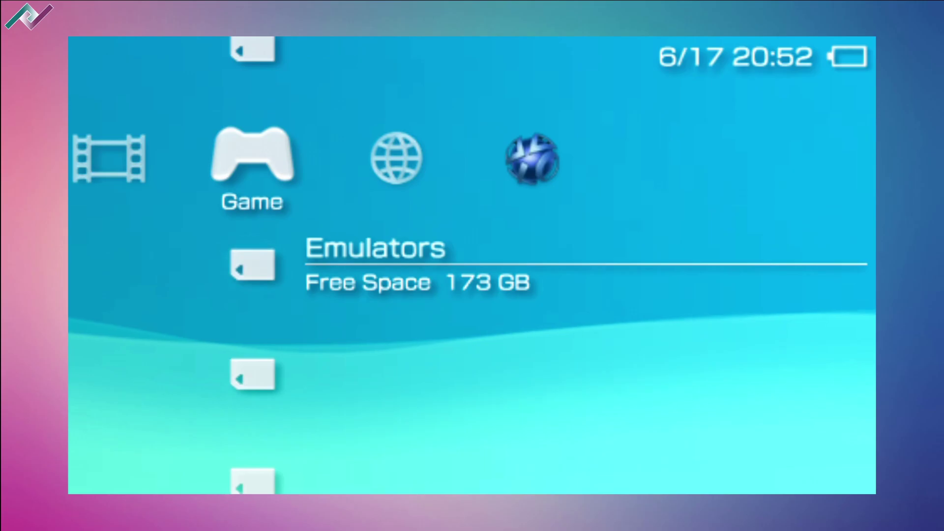
{"action": "key", "text": "Left"}
{"action": "key", "text": "Left"}
{"action": "key", "text": "Left"}
{"action": "key", "text": "Left"}
{"action": "key", "text": "Left"}
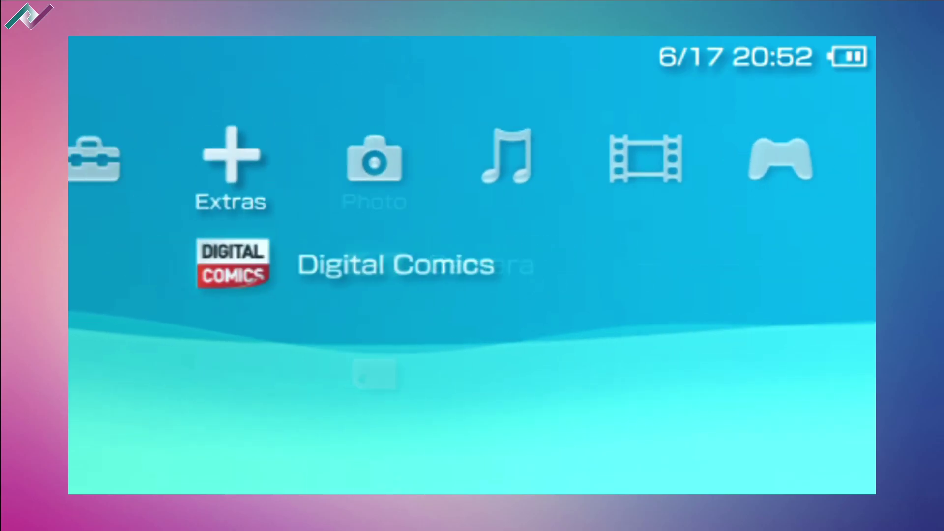
{"action": "key", "text": "Up"}
{"action": "key", "text": "Up"}
{"action": "key", "text": "Up"}
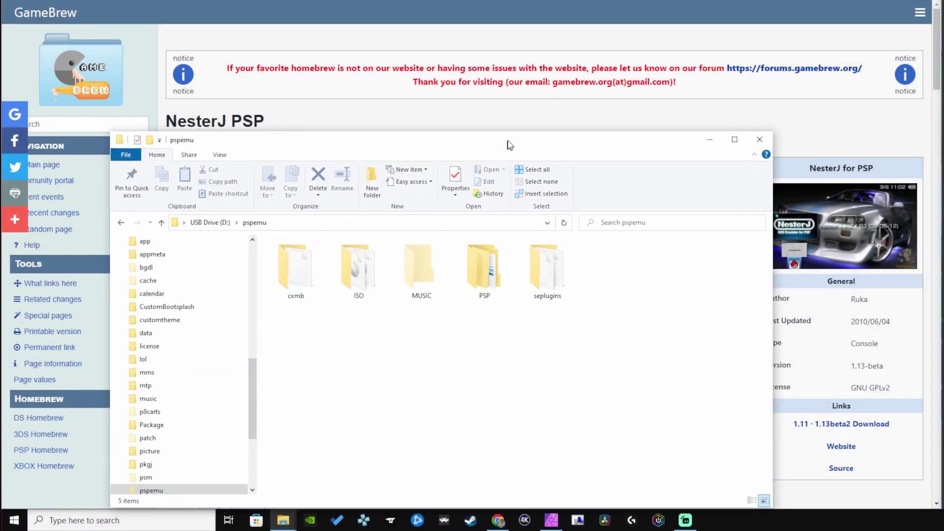
- Examine the folders inside the pspemu directory on the USB drive in File Explorer
{"action": "left_click_drag", "start_coordinate": [506, 141], "coordinate": [542, 127]}
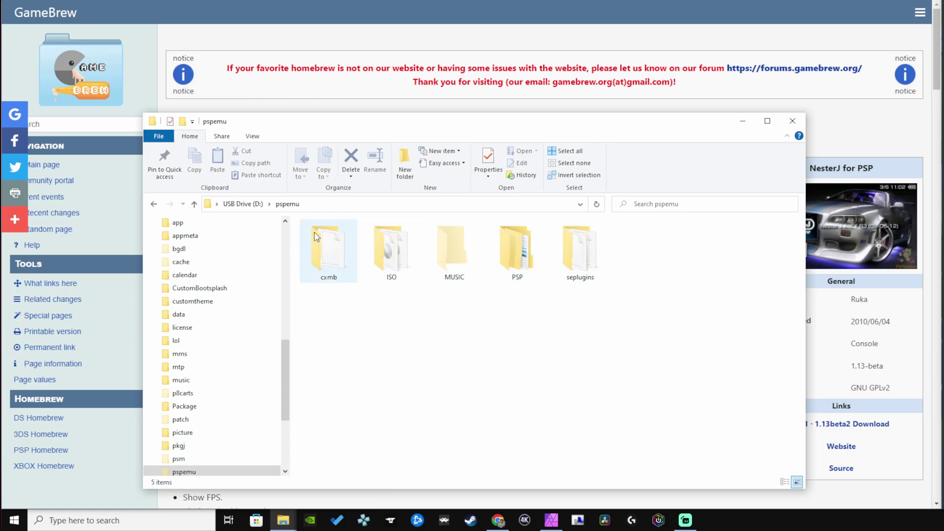
{"action": "left_click", "coordinate": [285, 204]}
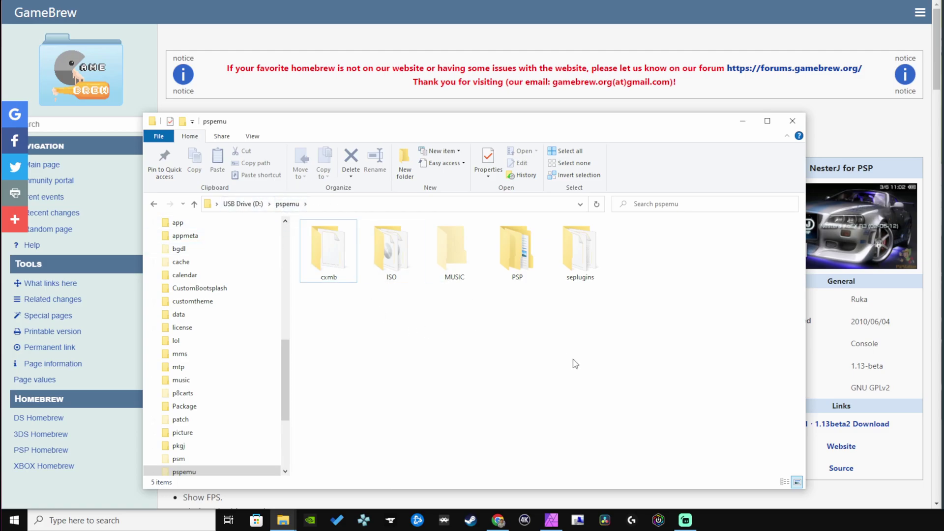
{"action": "left_click_drag", "start_coordinate": [658, 338], "coordinate": [315, 274]}
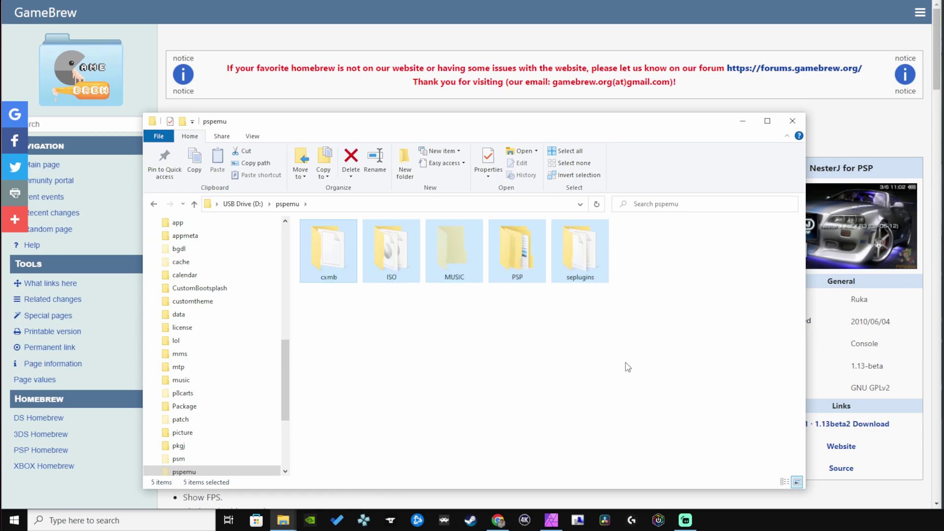
{"action": "left_click", "coordinate": [590, 350]}
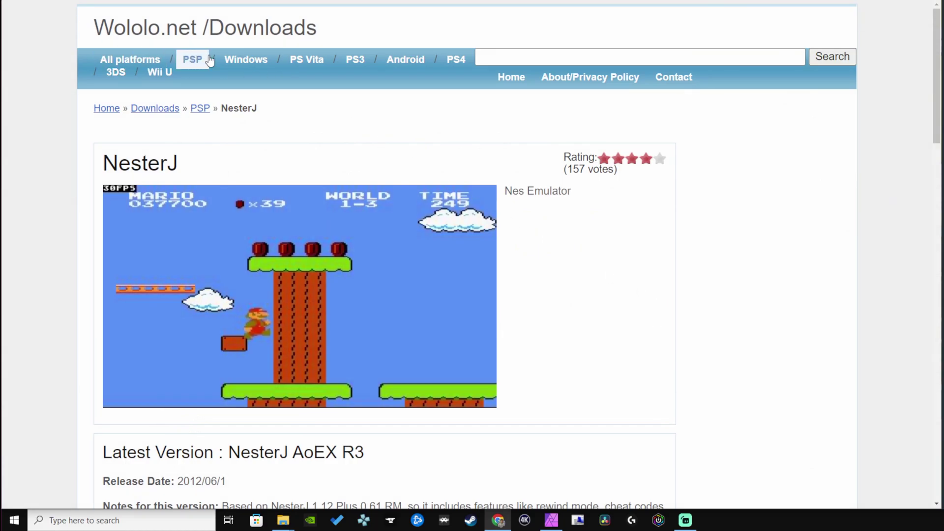
- Check the emulator's name and latest-version heading on the Wololo.net NesterJ download page
{"action": "double_click", "coordinate": [123, 169]}
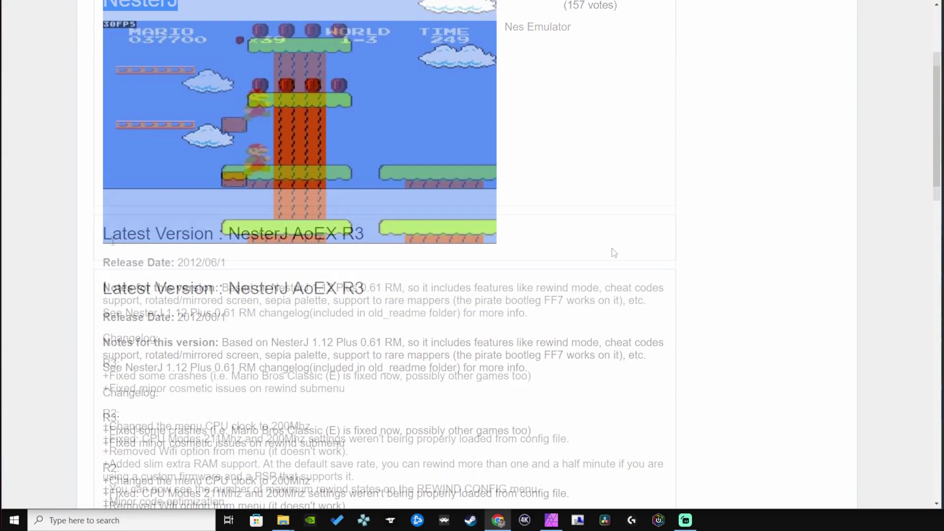
{"action": "left_click_drag", "start_coordinate": [165, 238], "coordinate": [240, 253]}
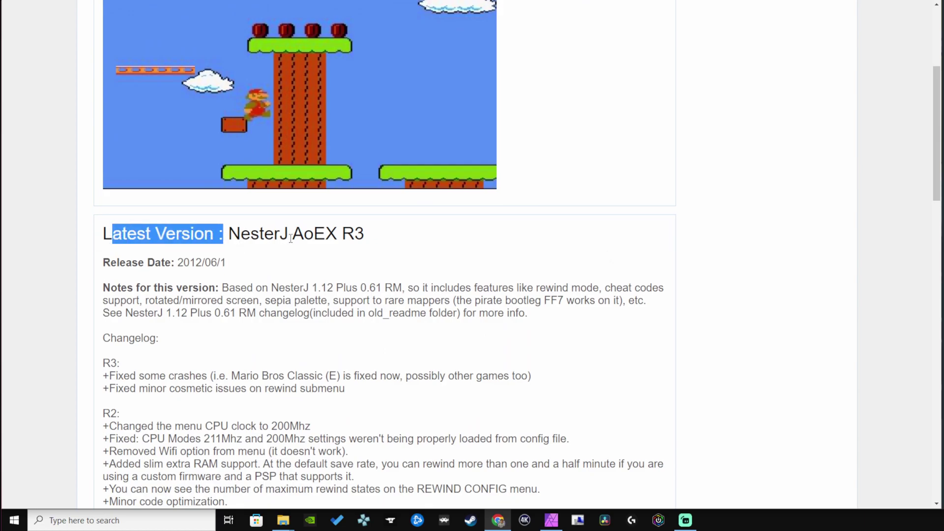
{"action": "left_click_drag", "start_coordinate": [346, 236], "coordinate": [389, 238]}
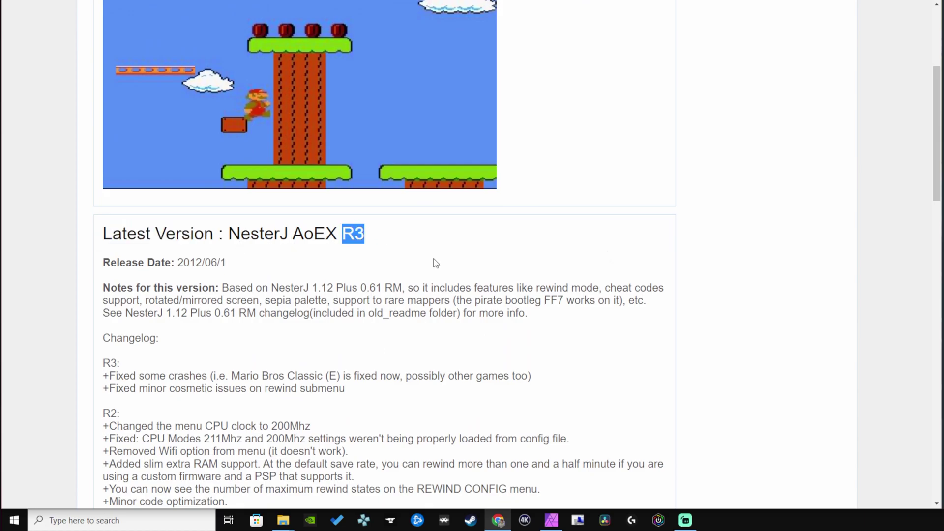
- Download NesterJ AoEX R3 through the wololo.net direct link in the page's Downloads section
{"action": "scroll", "coordinate": [435, 263], "scroll_direction": "down", "scroll_amount": 8}
{"action": "scroll", "coordinate": [436, 263], "scroll_direction": "down", "scroll_amount": 7}
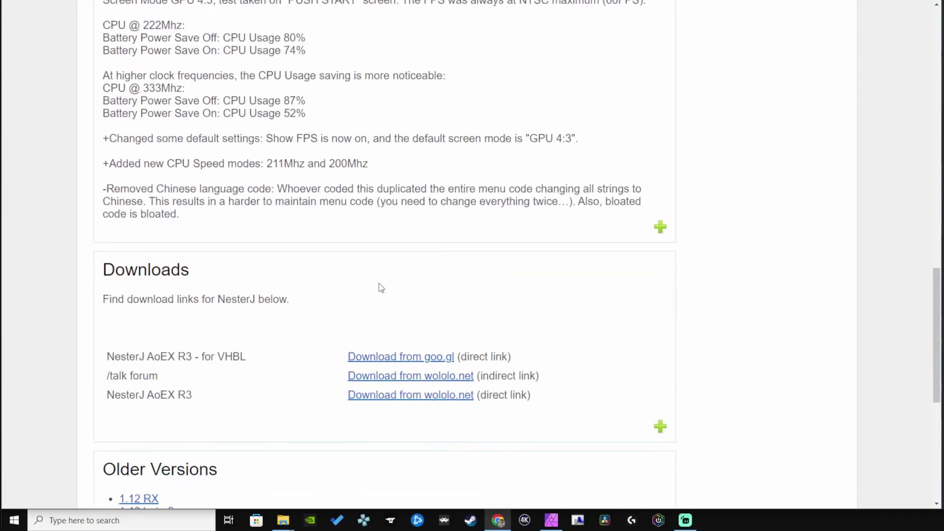
{"action": "scroll", "coordinate": [182, 291], "scroll_direction": "down", "scroll_amount": 1}
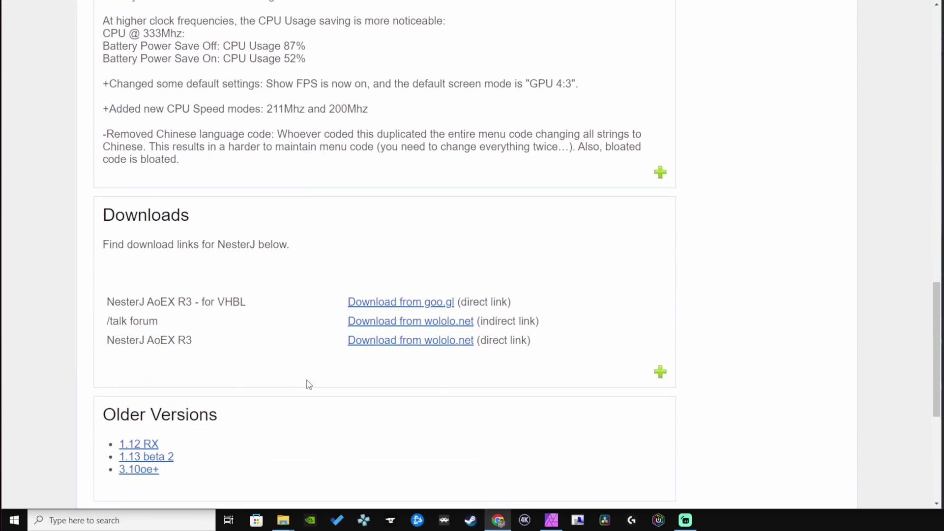
{"action": "left_click_drag", "start_coordinate": [544, 347], "coordinate": [347, 352]}
{"action": "left_click", "coordinate": [365, 357]}
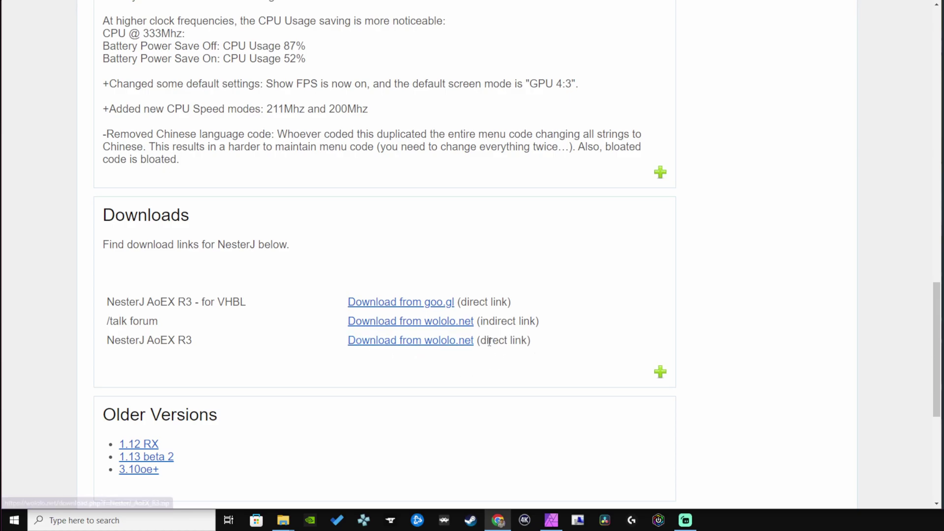
{"action": "left_click_drag", "start_coordinate": [489, 340], "coordinate": [521, 342]}
{"action": "left_click", "coordinate": [449, 345]}
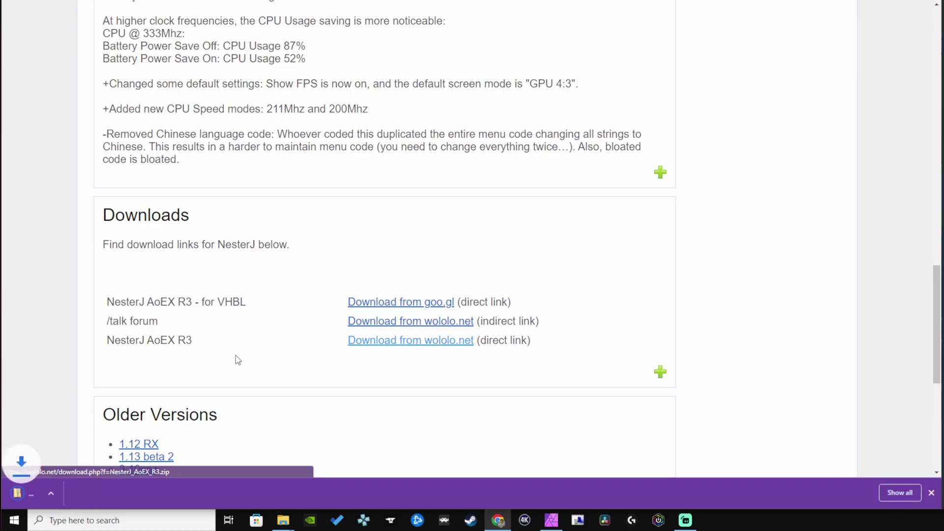
- Show the downloaded NesterJ_AoEX_R3.zip in its folder in File Explorer
{"action": "scroll", "coordinate": [220, 389], "scroll_direction": "down", "scroll_amount": 1}
{"action": "left_click", "coordinate": [125, 487]}
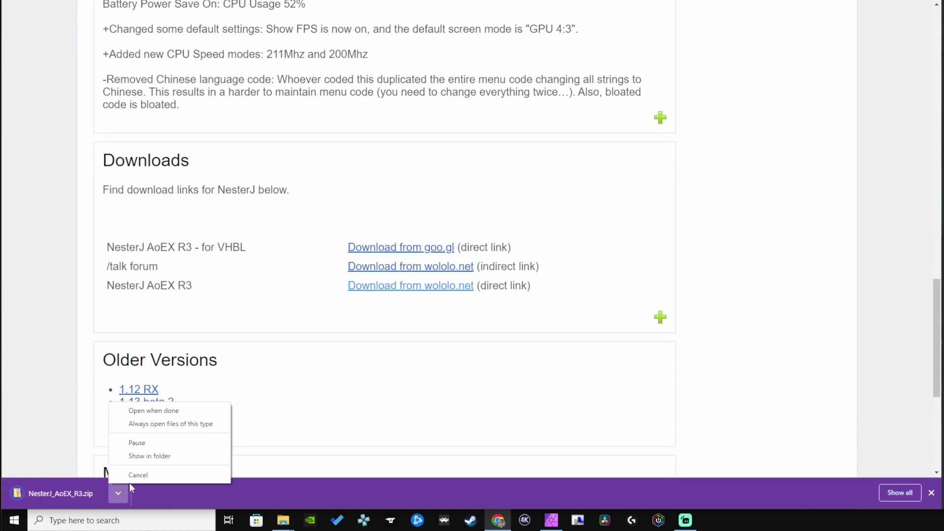
{"action": "left_click", "coordinate": [162, 457]}
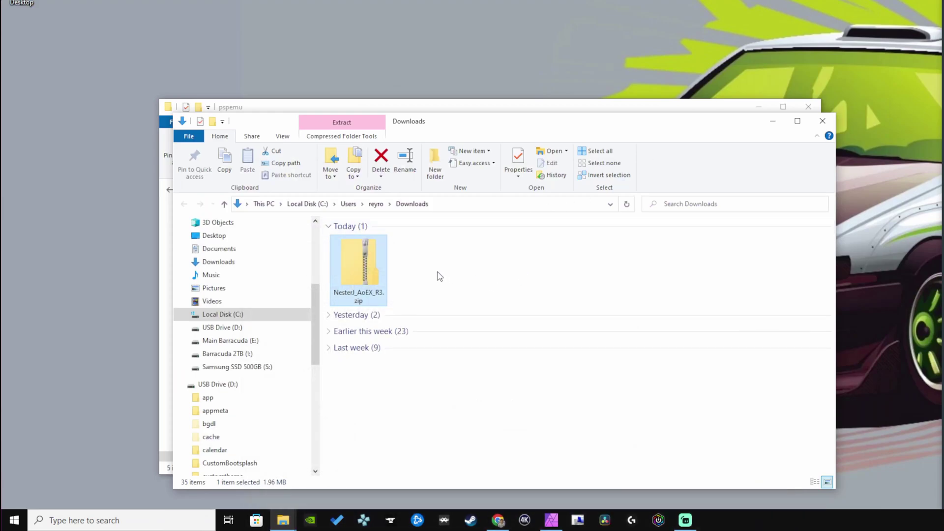
- Extract NesterJ_AoEX_R3.zip with 7-Zip into a NesterJ_AoEX_R3 subfolder of Downloads, keeping full pathnames
{"action": "right_click", "coordinate": [363, 272]}
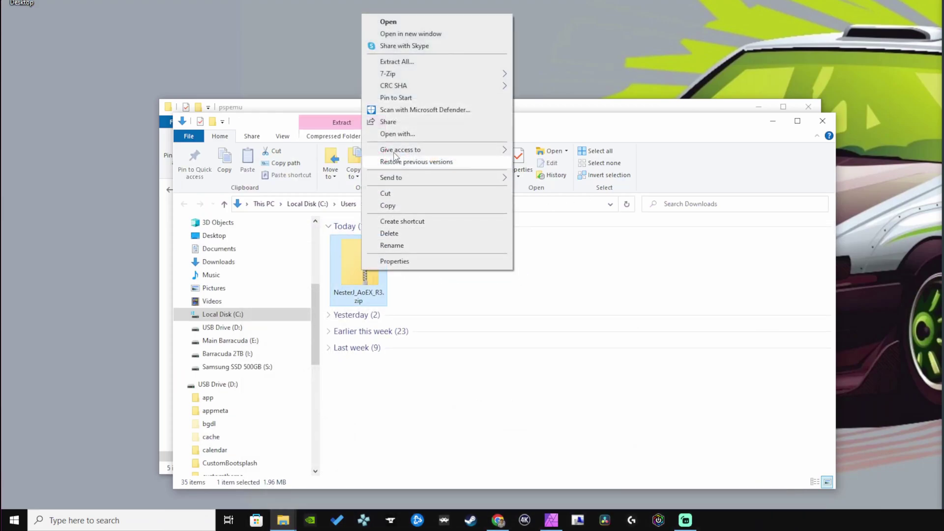
{"action": "mouse_move", "coordinate": [397, 78]}
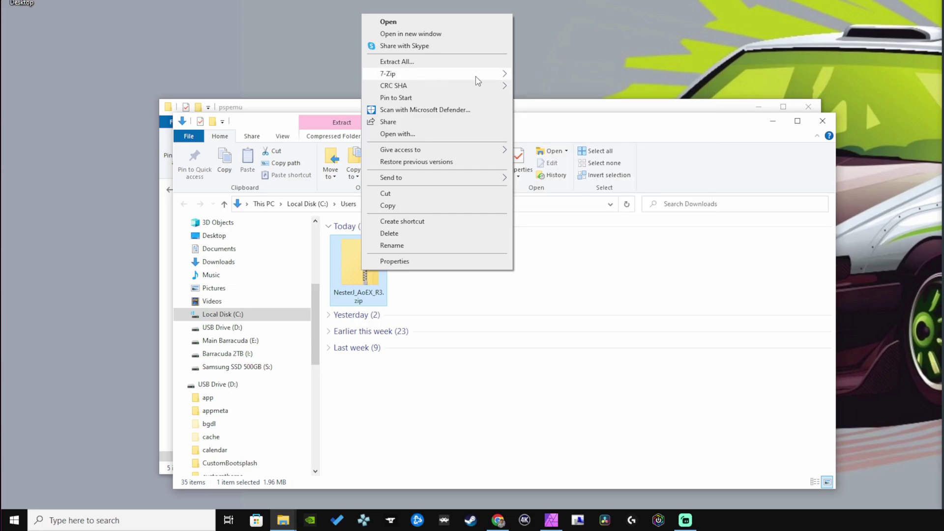
{"action": "mouse_move", "coordinate": [476, 75]}
{"action": "left_click", "coordinate": [568, 99]}
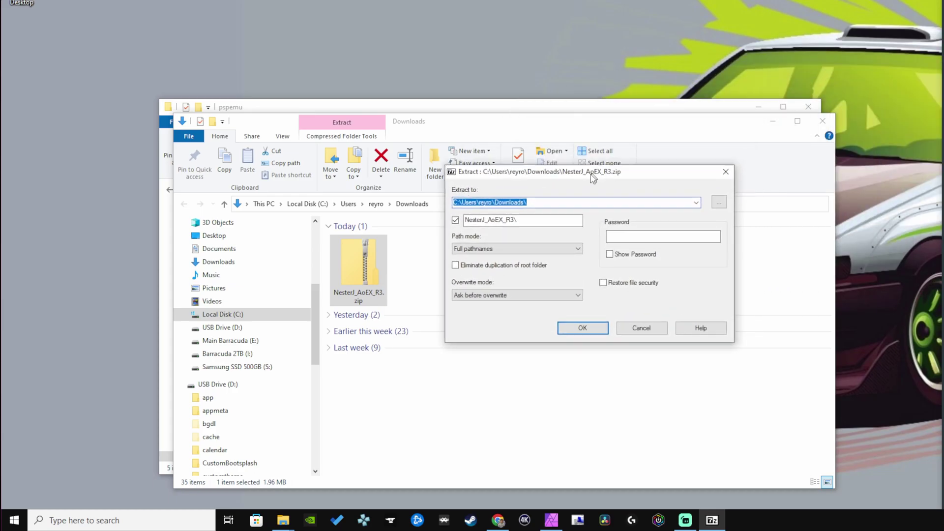
{"action": "left_click", "coordinate": [586, 334]}
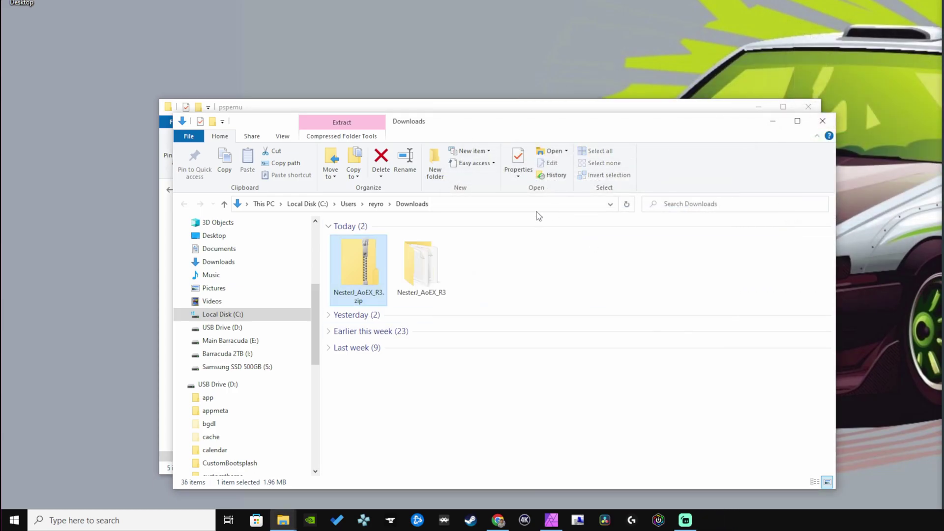
{"action": "left_click", "coordinate": [519, 269]}
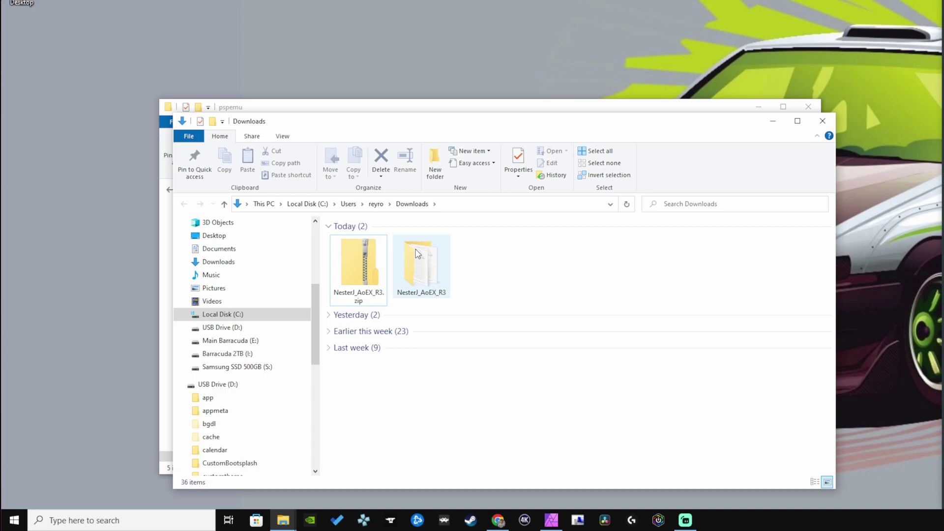
- Open the extracted NesterJ_AoEX_R3 folder and display its contents as extra large icons
{"action": "double_click", "coordinate": [422, 260]}
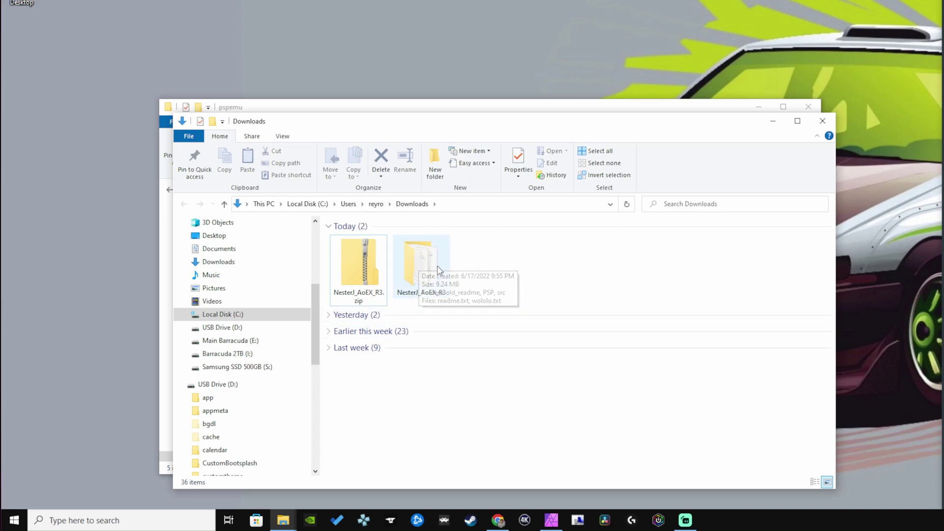
{"action": "key", "text": "ctrl+shift+2"}
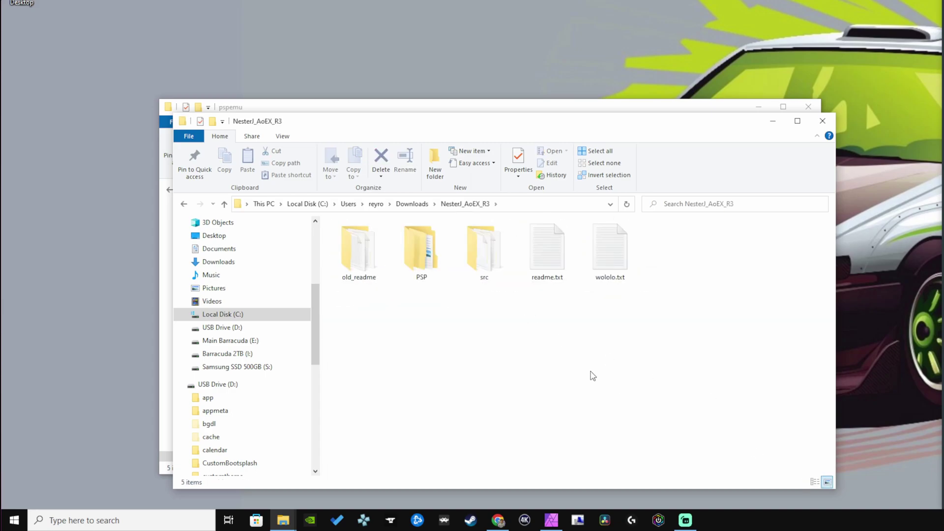
{"action": "right_click", "coordinate": [550, 348]}
{"action": "mouse_move", "coordinate": [659, 353]}
{"action": "left_click", "coordinate": [709, 353]}
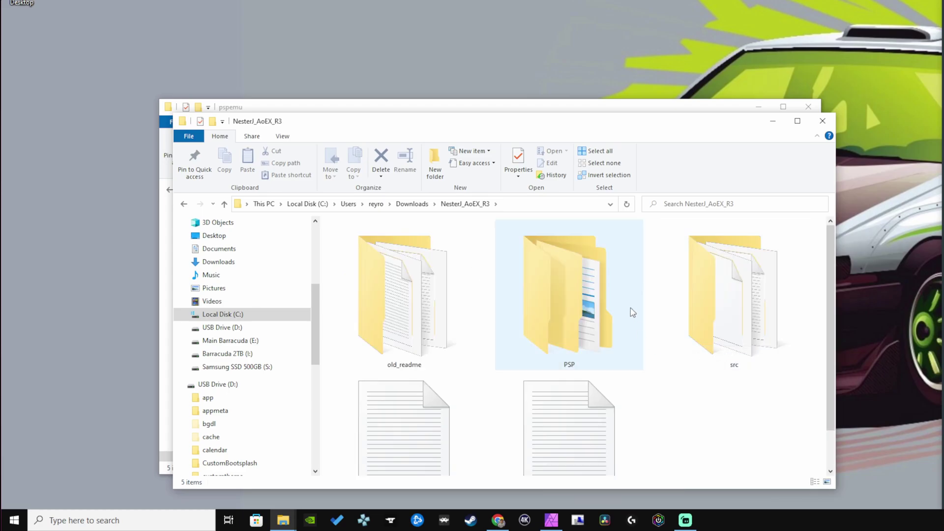
- Examine the extracted old_readme, PSP and src folders and the two text files beside them
{"action": "left_click_drag", "start_coordinate": [605, 131], "coordinate": [634, 70]}
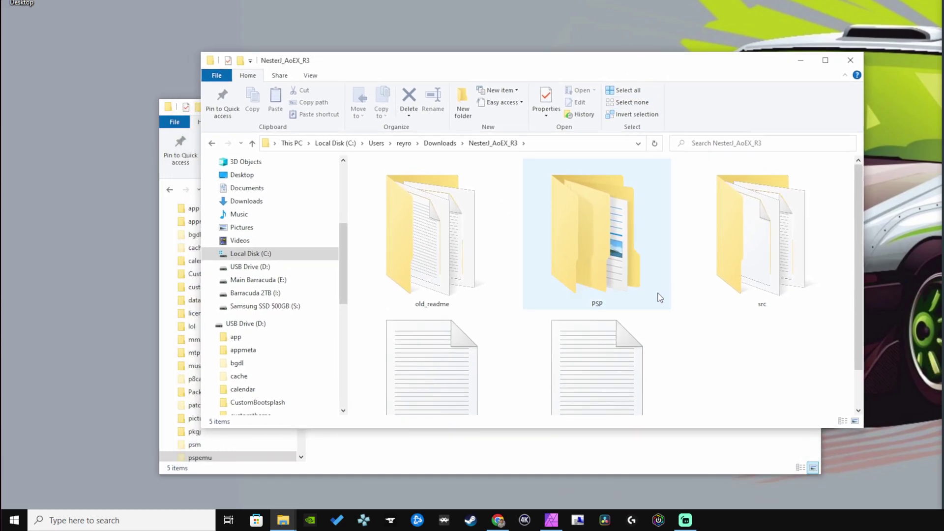
{"action": "scroll", "coordinate": [689, 319], "scroll_direction": "down", "scroll_amount": 1}
{"action": "left_click", "coordinate": [477, 263]}
{"action": "left_click", "coordinate": [578, 255]}
{"action": "left_click", "coordinate": [600, 358]}
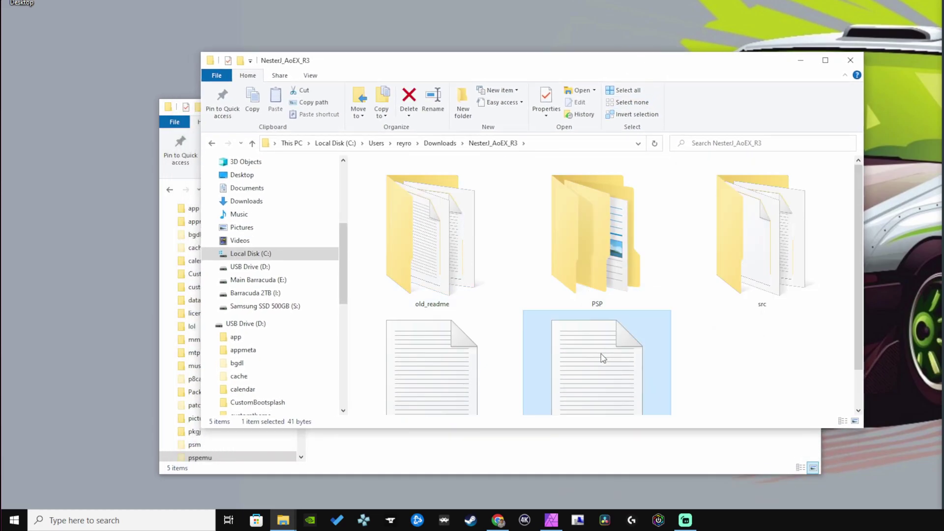
{"action": "left_click", "coordinate": [469, 236]}
{"action": "left_click", "coordinate": [565, 236]}
{"action": "left_click", "coordinate": [596, 357]}
{"action": "left_click", "coordinate": [746, 253]}
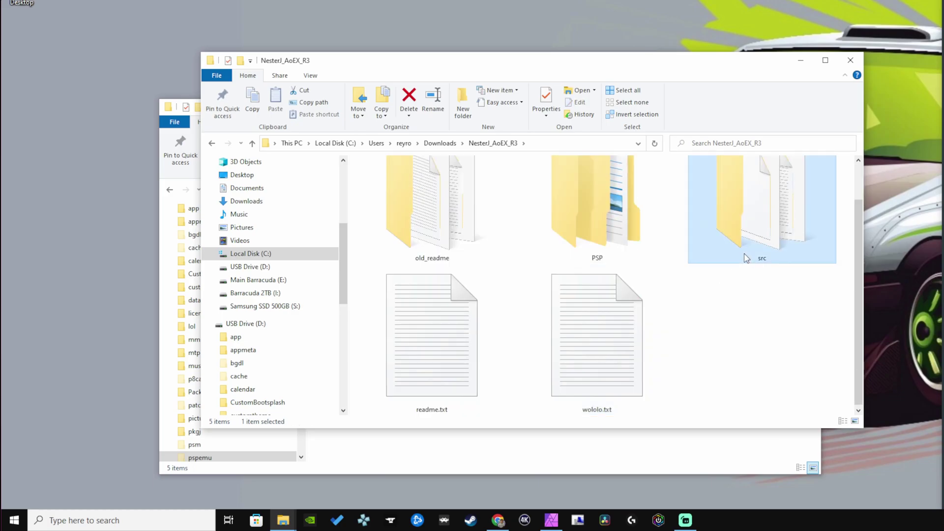
{"action": "left_click", "coordinate": [579, 245]}
{"action": "left_click", "coordinate": [433, 236]}
{"action": "left_click", "coordinate": [603, 345]}
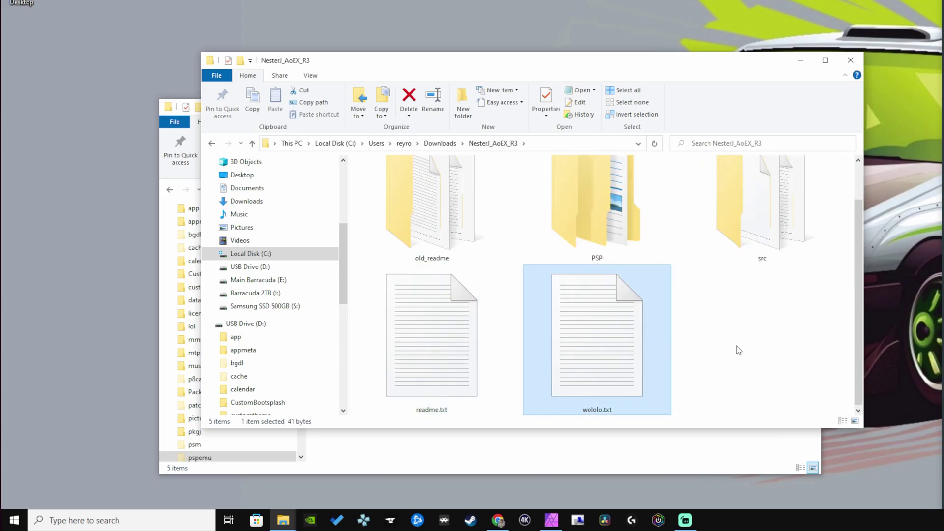
{"action": "scroll", "coordinate": [739, 351], "scroll_direction": "up", "scroll_amount": 1}
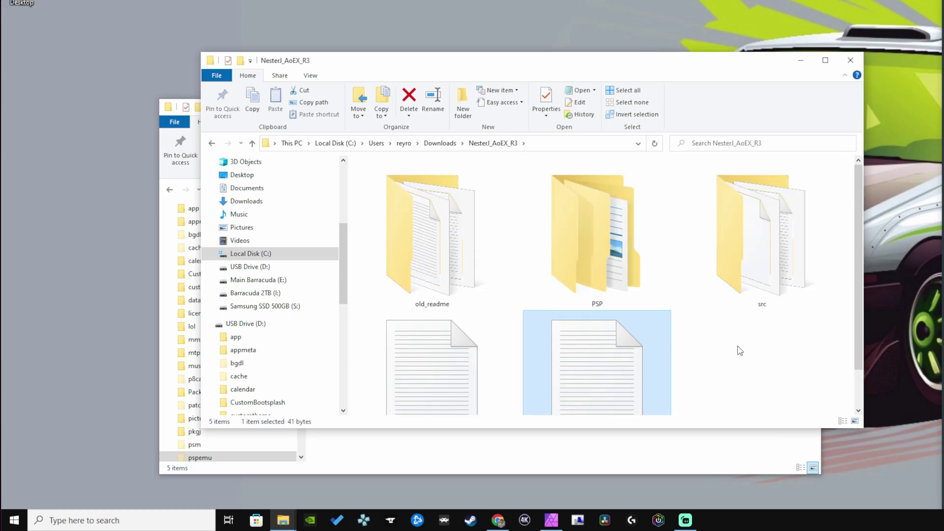
- Open the extracted PSP folder and display its contents as large thumbnails
{"action": "double_click", "coordinate": [583, 225]}
{"action": "left_click", "coordinate": [856, 422]}
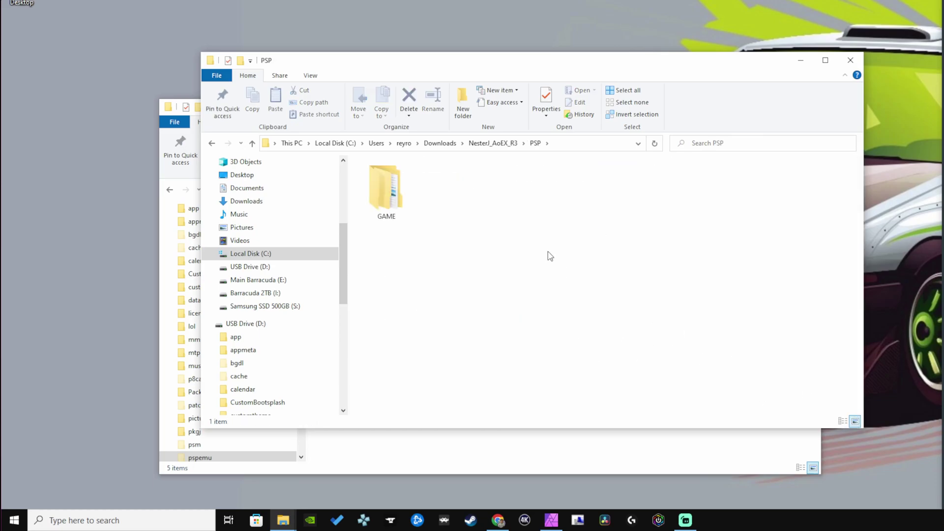
- Display the extracted PSP folder's contents as extra large icons and open its GAME folder
{"action": "right_click", "coordinate": [548, 256]}
{"action": "mouse_move", "coordinate": [559, 256]}
{"action": "left_click", "coordinate": [704, 259]}
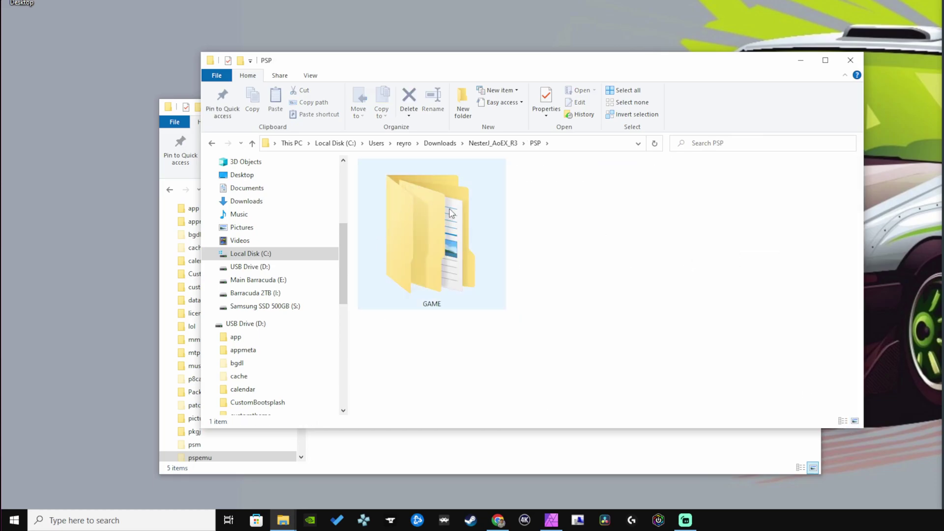
{"action": "double_click", "coordinate": [434, 239]}
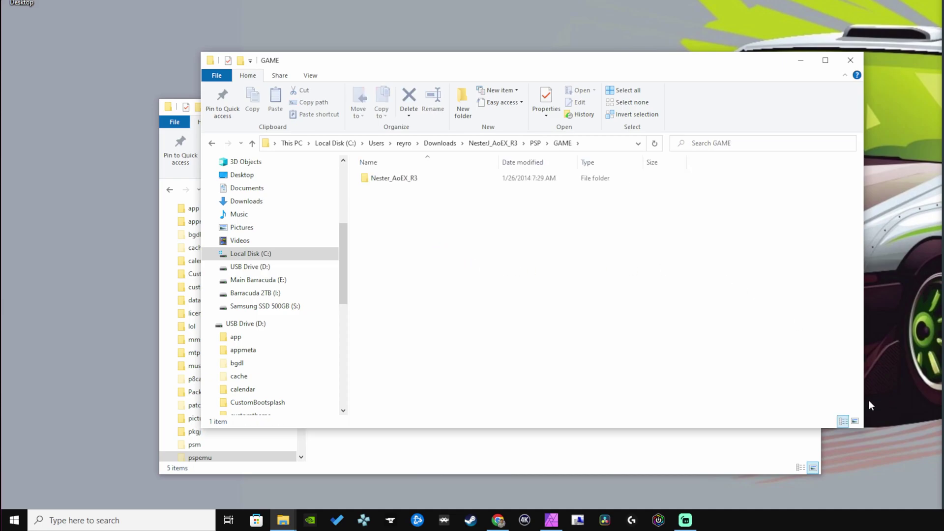
- Display the GAME folder's contents as extra large icons and open the Nester_AoEX_R3 folder inside it
{"action": "left_click", "coordinate": [856, 422]}
{"action": "right_click", "coordinate": [615, 319]}
{"action": "mouse_move", "coordinate": [735, 329]}
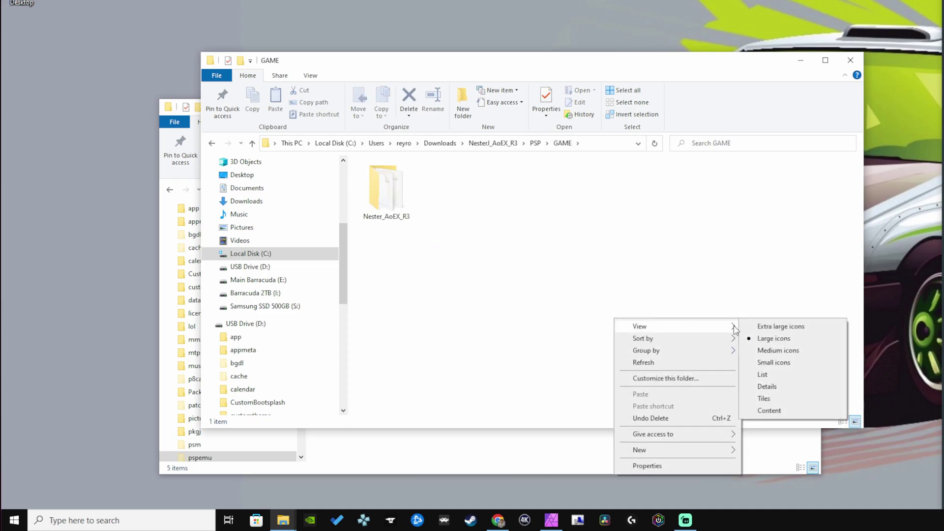
{"action": "left_click", "coordinate": [781, 327]}
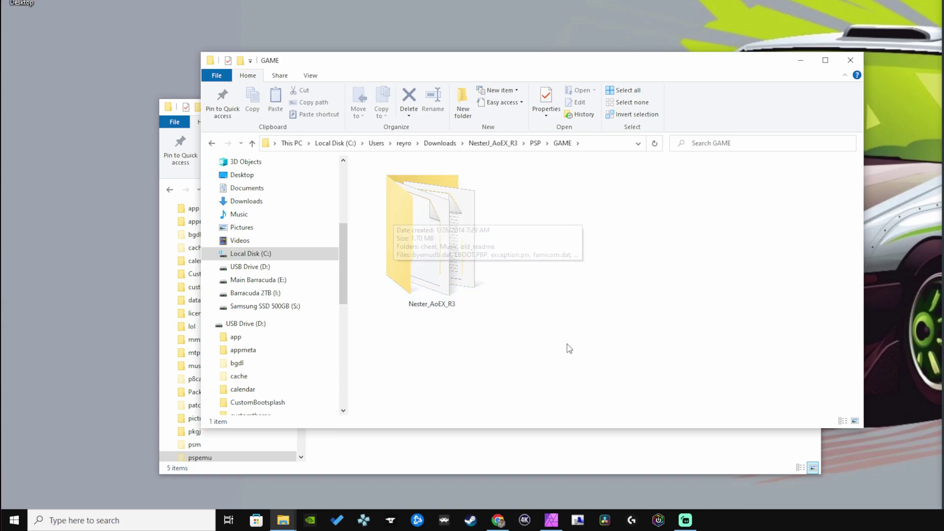
{"action": "left_click", "coordinate": [403, 246]}
{"action": "double_click", "coordinate": [403, 249]}
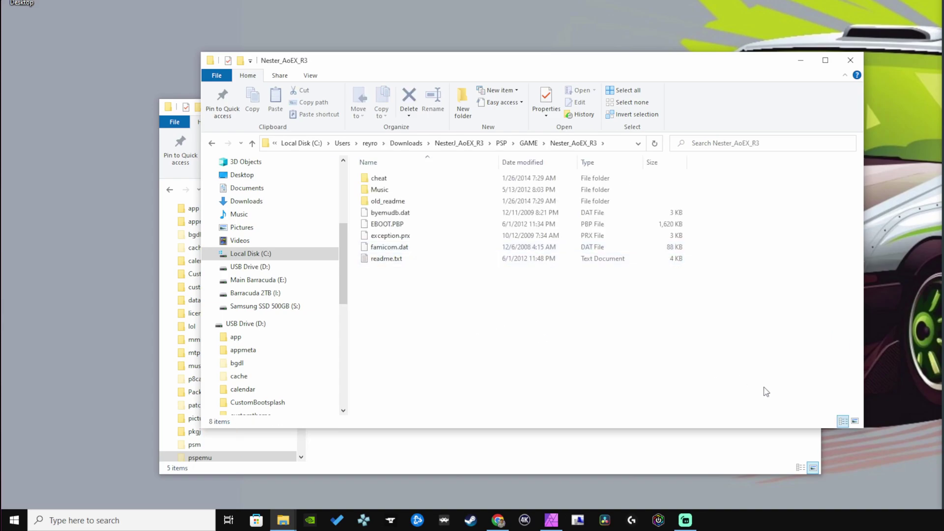
- Show the Nester_AoEX_R3 contents as large thumbnails and create a new folder named ROMS there
{"action": "left_click", "coordinate": [855, 421]}
{"action": "right_click", "coordinate": [498, 246]}
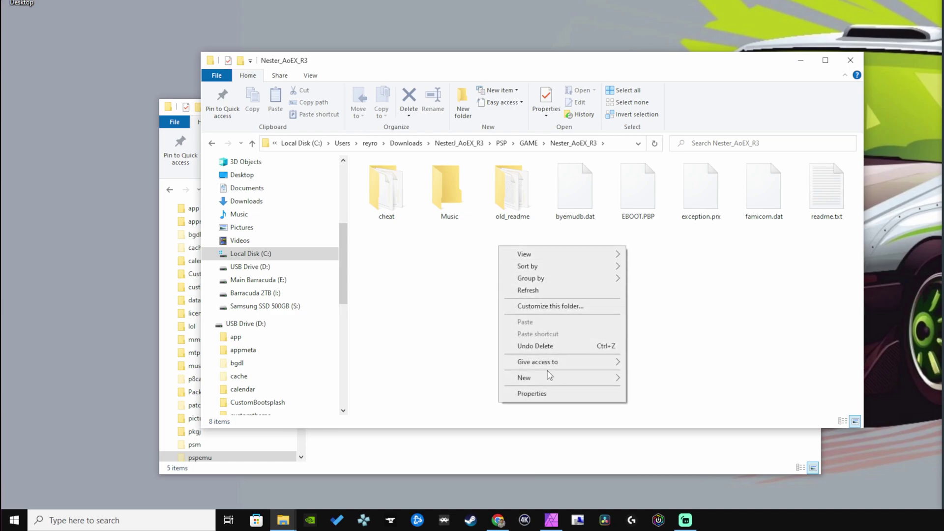
{"action": "mouse_move", "coordinate": [549, 378]}
{"action": "left_click", "coordinate": [663, 382]}
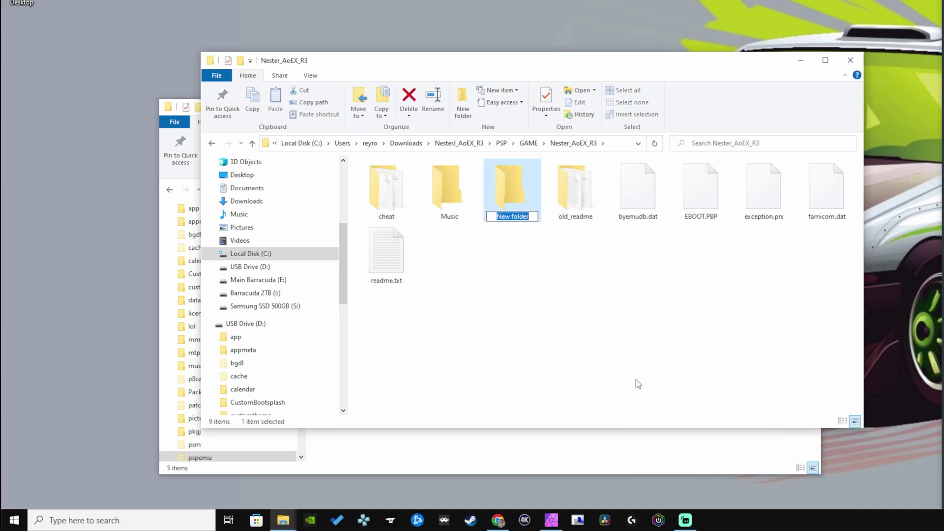
{"action": "type", "text": "ROMS"}
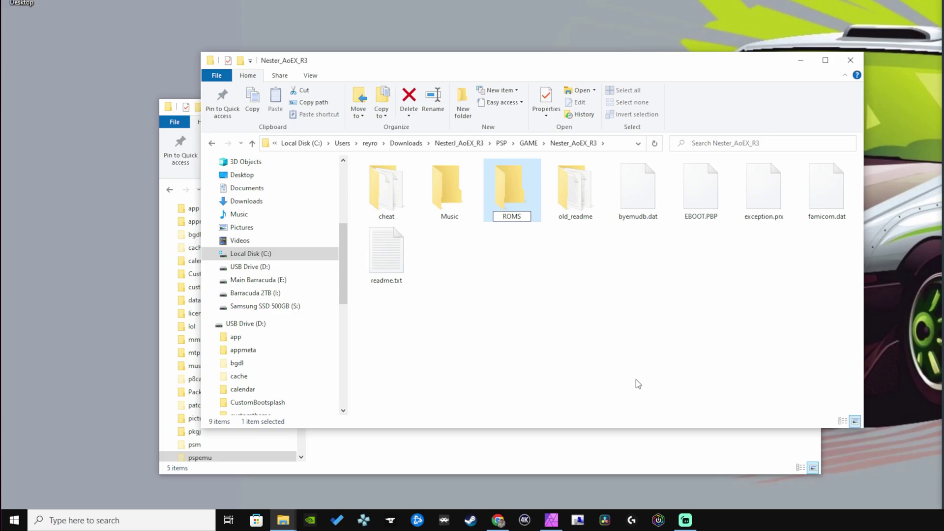
{"action": "key", "text": "Return"}
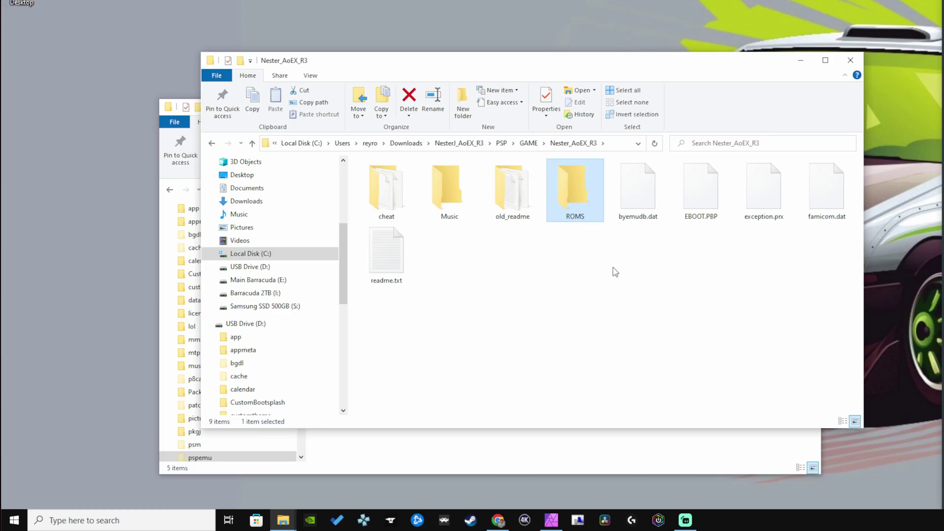
- Bring forward the open ROM folder window that holds the NES game files
{"action": "left_click", "coordinate": [564, 280]}
{"action": "left_click", "coordinate": [442, 453]}
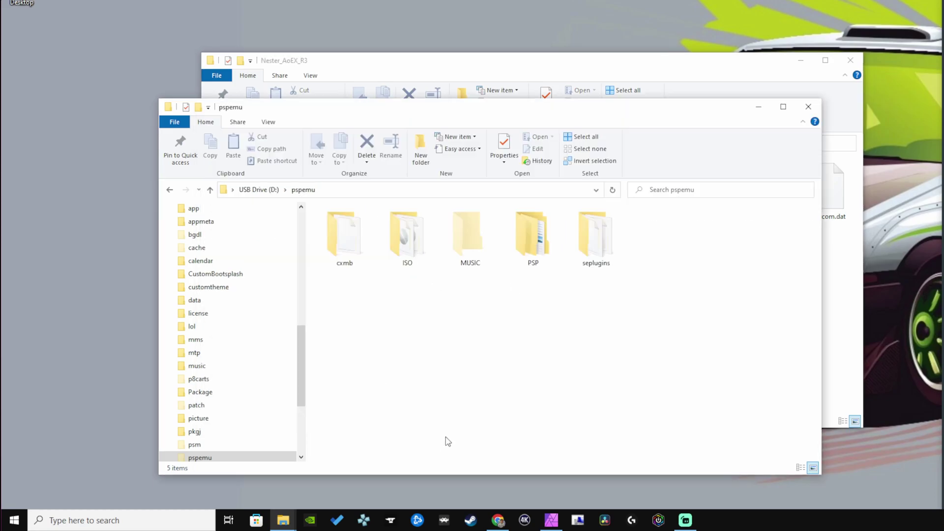
{"action": "left_click", "coordinate": [656, 85]}
{"action": "mouse_move", "coordinate": [296, 525]}
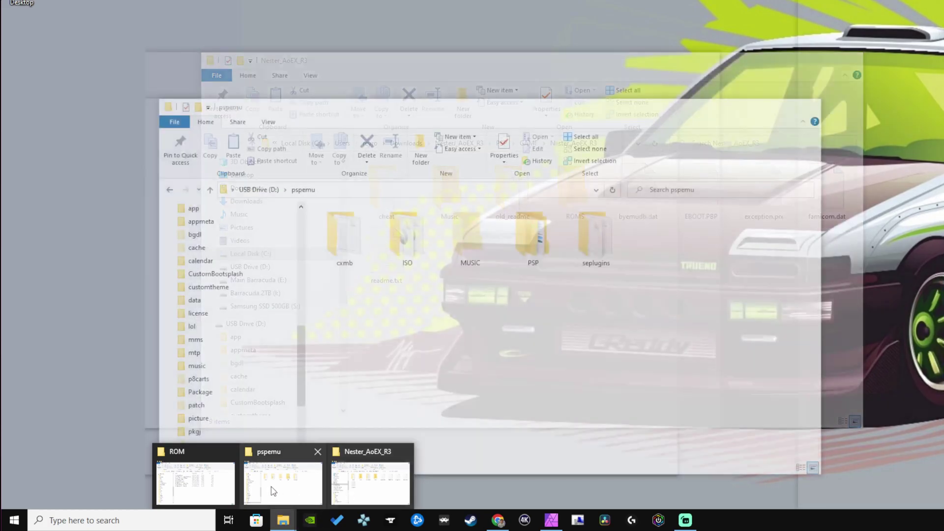
{"action": "left_click", "coordinate": [195, 483]}
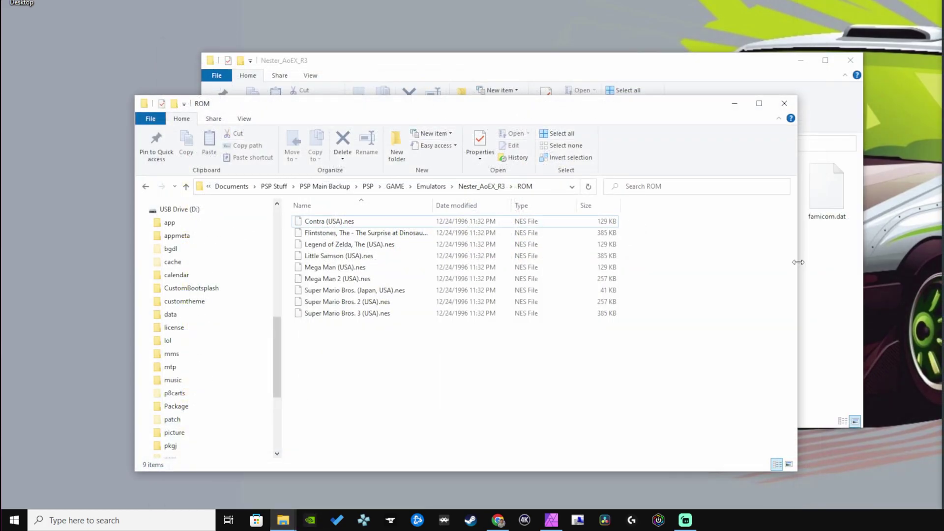
- Resize and move the ROM and Nester_AoEX_R3 windows so their files can be seen side by side
{"action": "left_click_drag", "start_coordinate": [798, 262], "coordinate": [670, 263]}
{"action": "left_click_drag", "start_coordinate": [562, 98], "coordinate": [451, 91]}
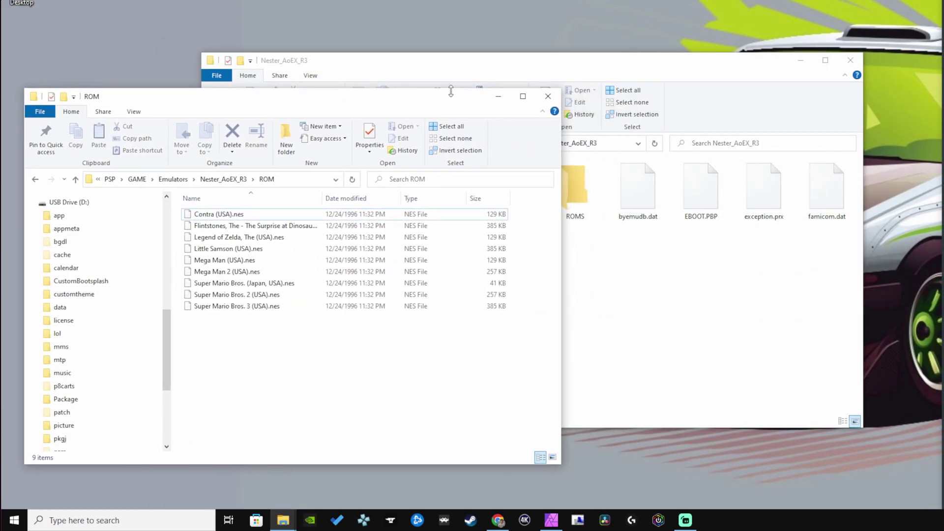
{"action": "left_click", "coordinate": [448, 84]}
{"action": "left_click_drag", "start_coordinate": [202, 147], "coordinate": [377, 158]}
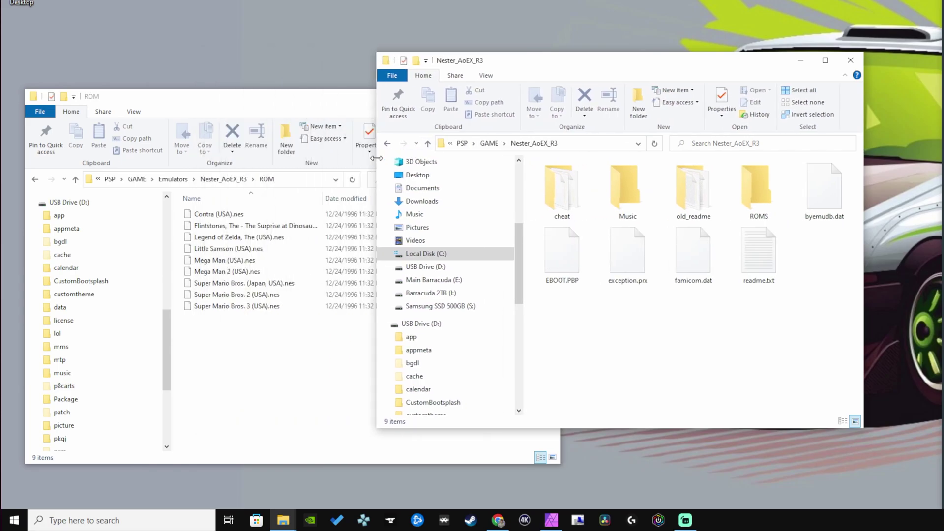
{"action": "left_click", "coordinate": [290, 97]}
{"action": "left_click_drag", "start_coordinate": [290, 96], "coordinate": [259, 65]}
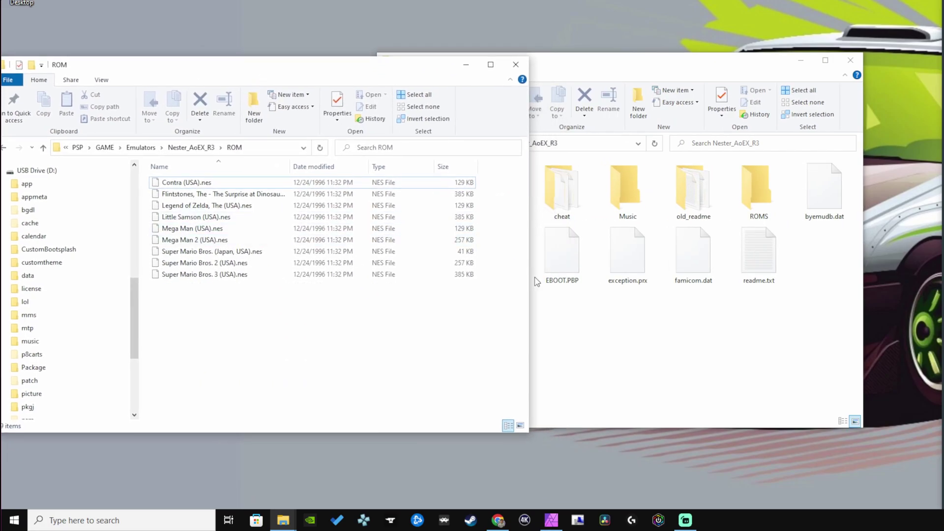
{"action": "left_click_drag", "start_coordinate": [531, 297], "coordinate": [487, 298]}
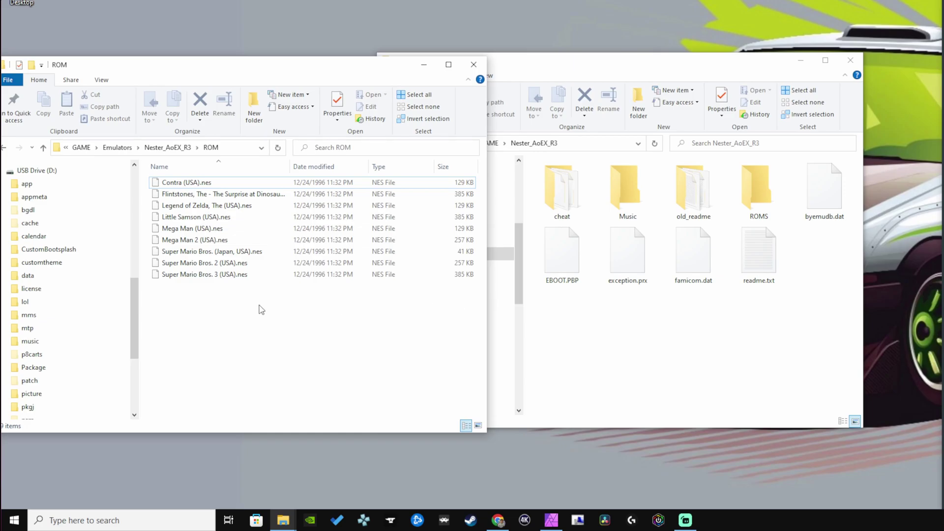
- Show the ROM folder's files as large thumbnails and copy all the .nes game files into the new ROMS folder
{"action": "left_click_drag", "start_coordinate": [259, 305], "coordinate": [203, 176]}
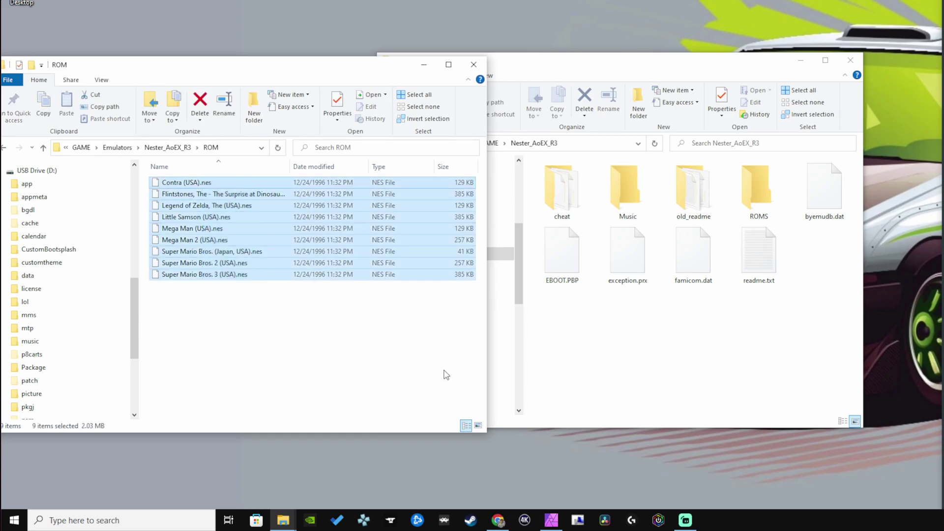
{"action": "left_click", "coordinate": [479, 426]}
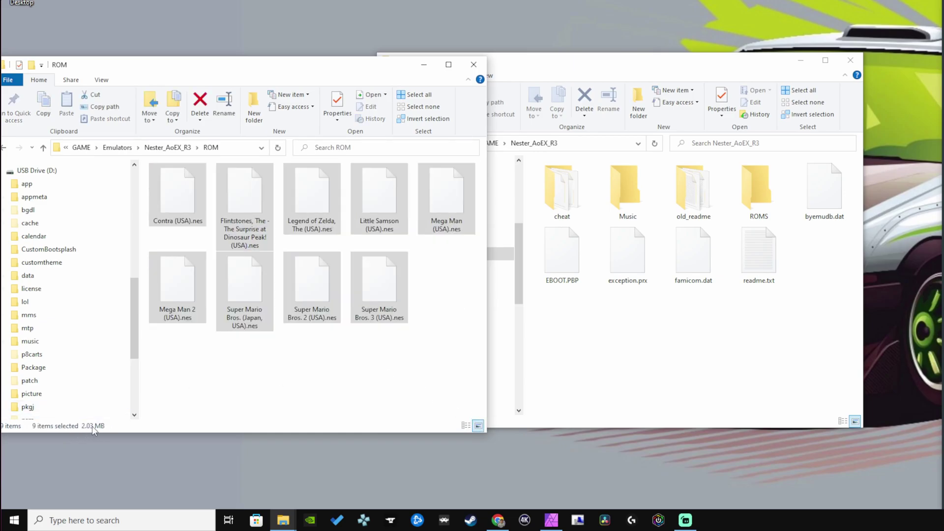
{"action": "left_click", "coordinate": [364, 358]}
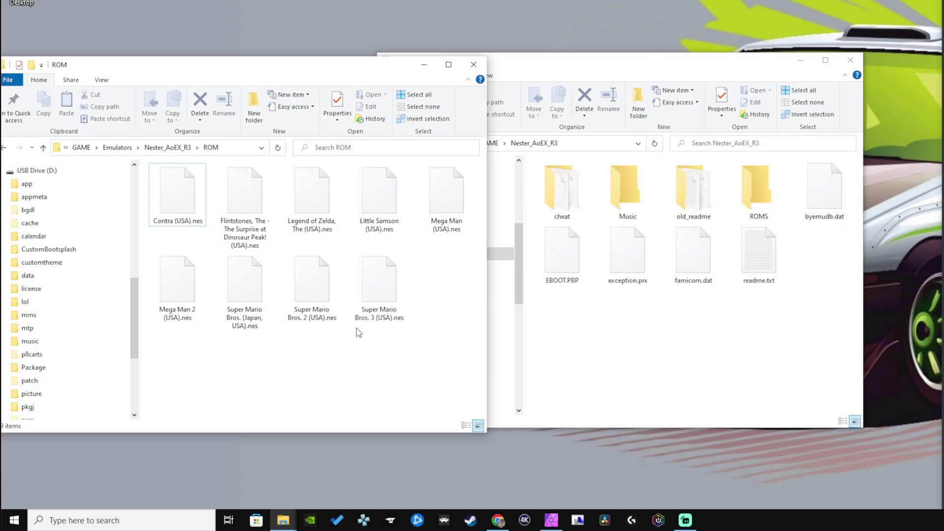
{"action": "left_click_drag", "start_coordinate": [439, 316], "coordinate": [149, 167]}
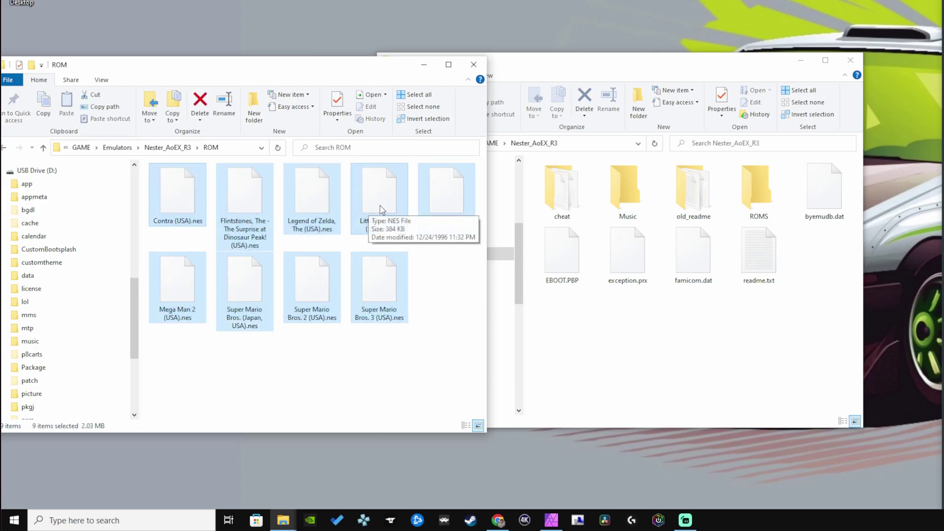
{"action": "left_click_drag", "start_coordinate": [368, 206], "coordinate": [757, 189]}
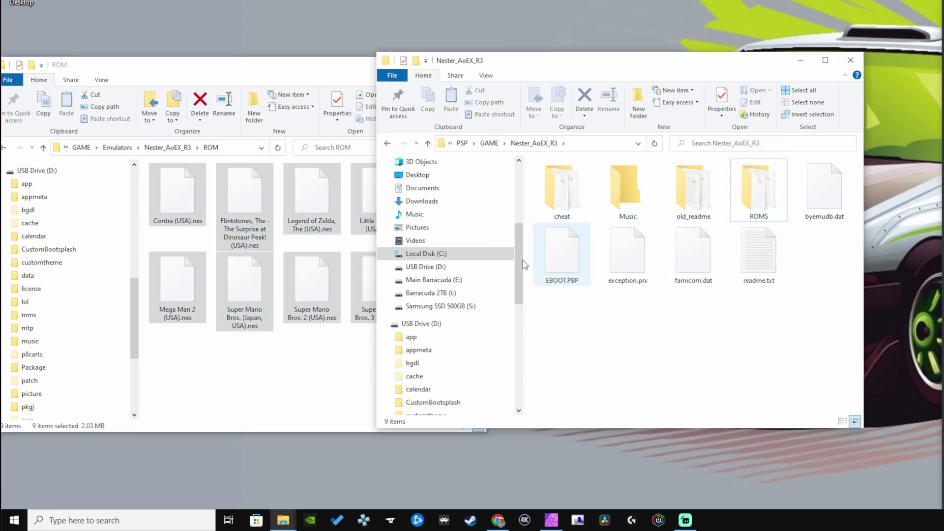
- Close the ROM window, then bring up the pspemu window and fit it beside the Nester_AoEX_R3 window
{"action": "left_click", "coordinate": [337, 70]}
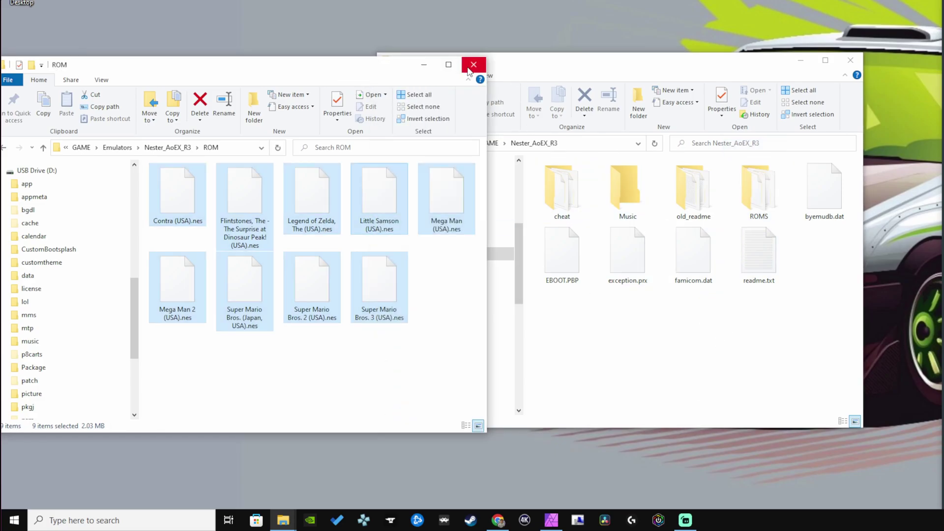
{"action": "left_click", "coordinate": [469, 68]}
{"action": "left_click", "coordinate": [289, 522]}
{"action": "left_click", "coordinate": [260, 477]}
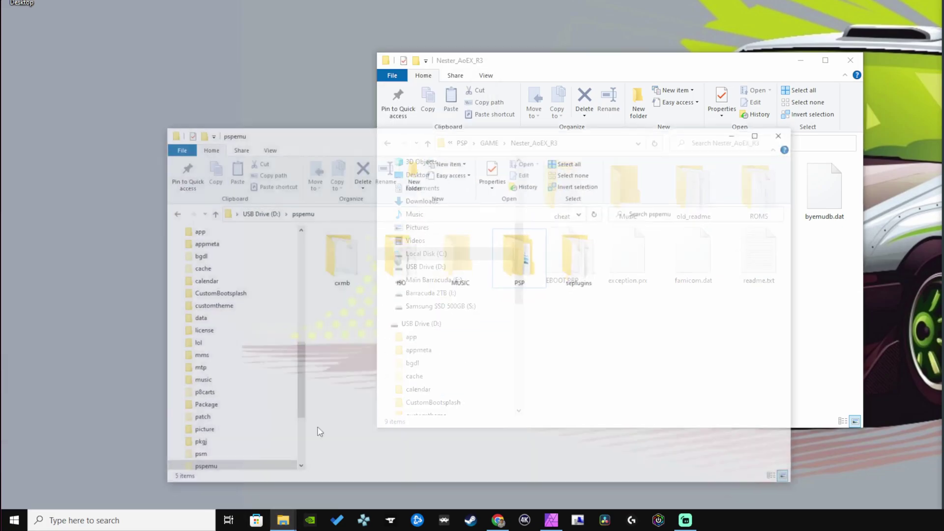
{"action": "left_click_drag", "start_coordinate": [536, 104], "coordinate": [378, 94]}
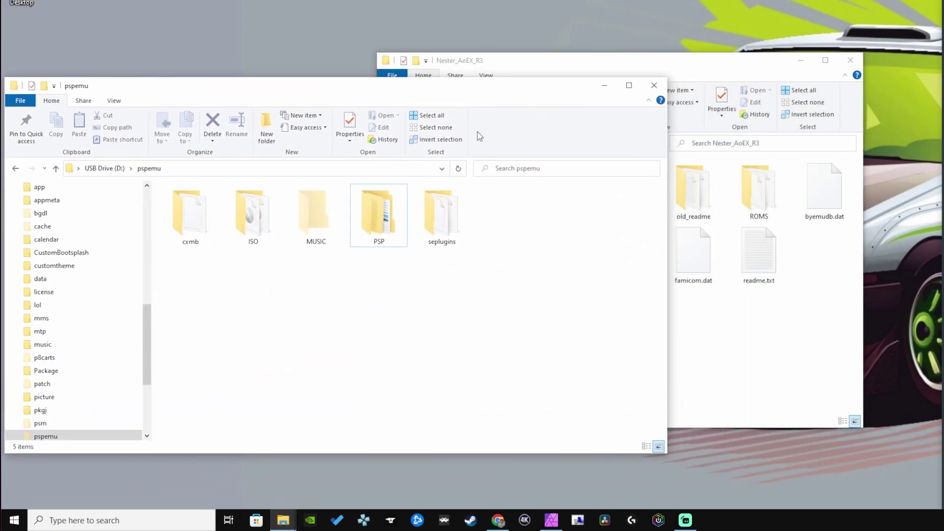
{"action": "left_click_drag", "start_coordinate": [669, 275], "coordinate": [518, 274]}
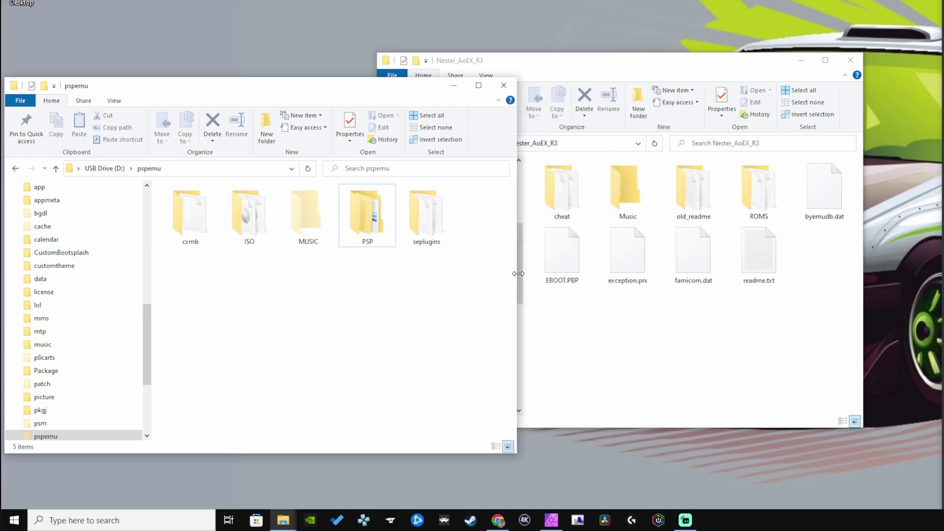
{"action": "left_click_drag", "start_coordinate": [406, 79], "coordinate": [414, 72]}
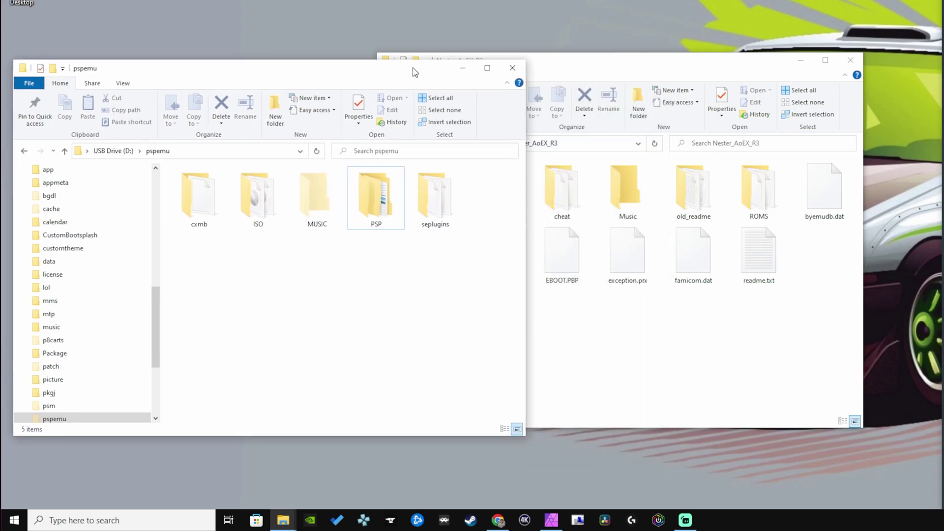
- Open PSP and its GAME folder inside pspemu on the USB drive and display the contents as large thumbnails
{"action": "double_click", "coordinate": [375, 197]}
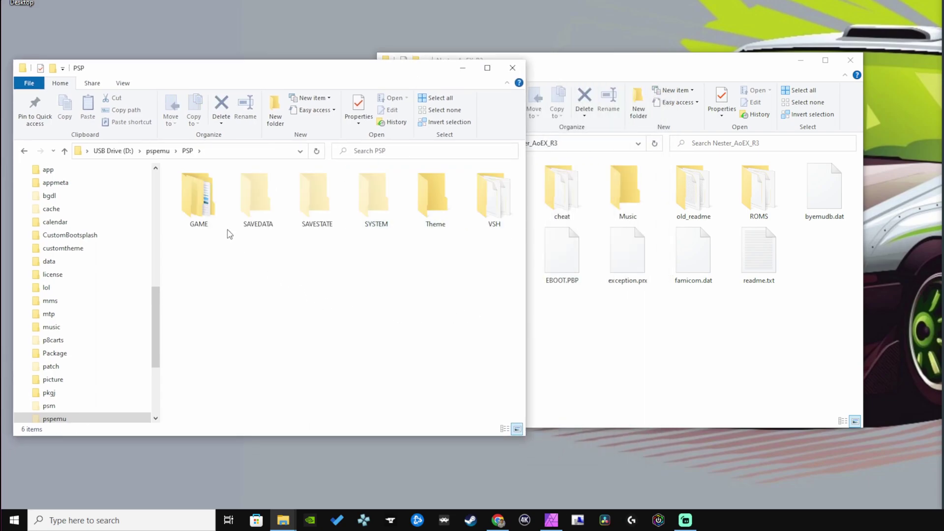
{"action": "double_click", "coordinate": [205, 185]}
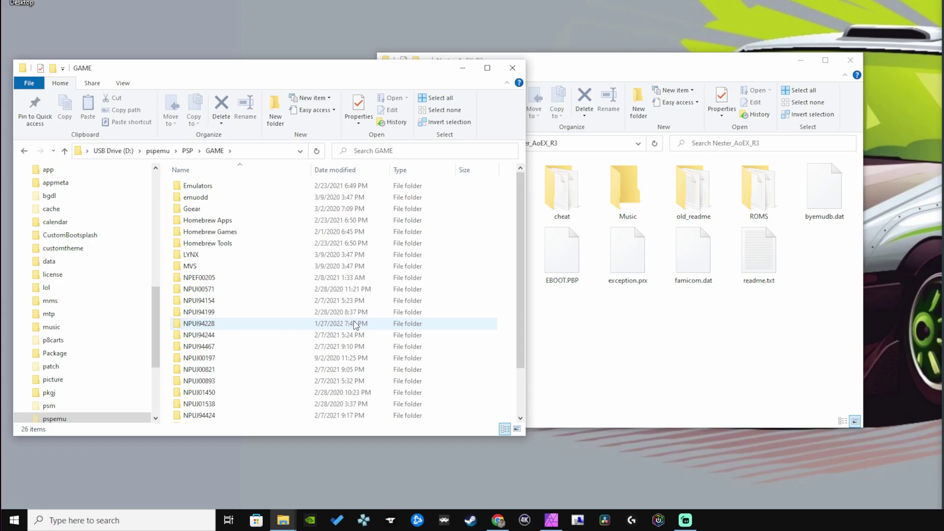
{"action": "left_click", "coordinate": [517, 429]}
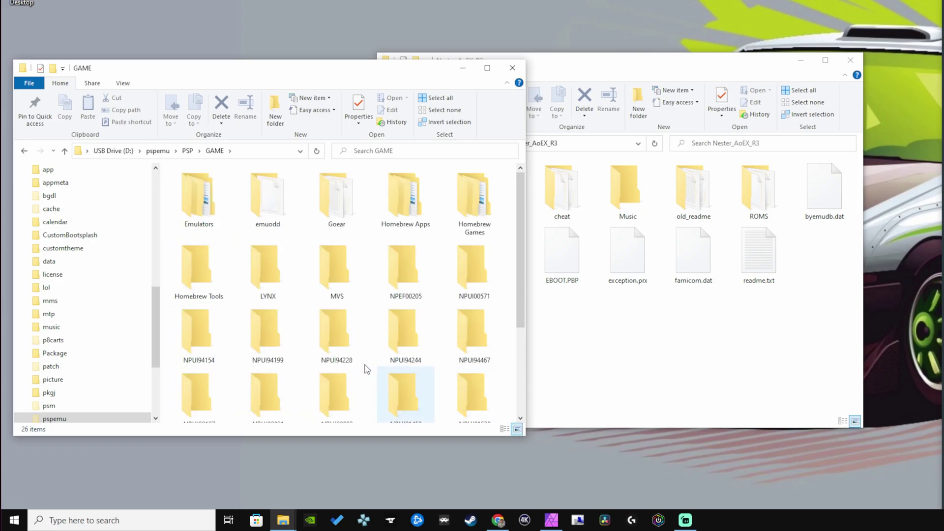
- Return the Nester_AoEX_R3 window to its parent GAME folder and fit it beside the USB drive's GAME window
{"action": "left_click_drag", "start_coordinate": [611, 65], "coordinate": [718, 71]}
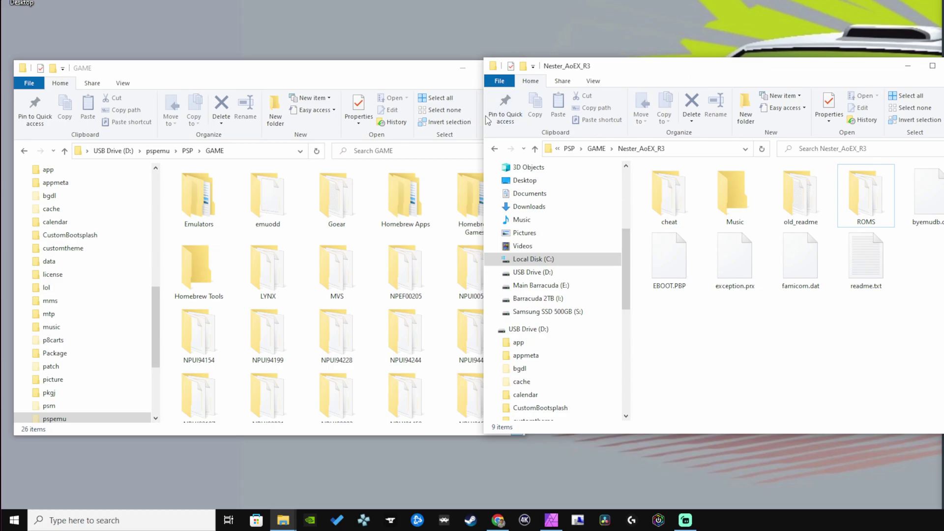
{"action": "left_click_drag", "start_coordinate": [482, 117], "coordinate": [545, 116]}
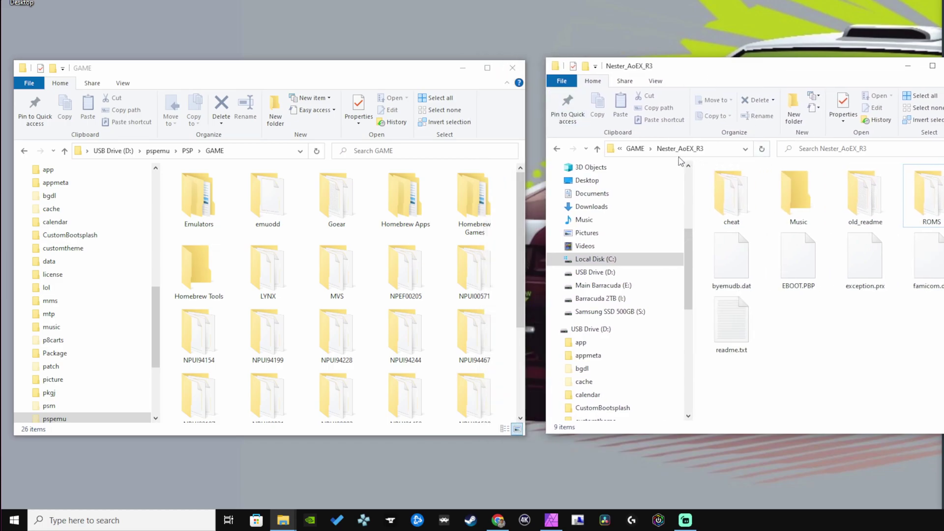
{"action": "left_click", "coordinate": [557, 149]}
{"action": "left_click_drag", "start_coordinate": [744, 67], "coordinate": [721, 64]}
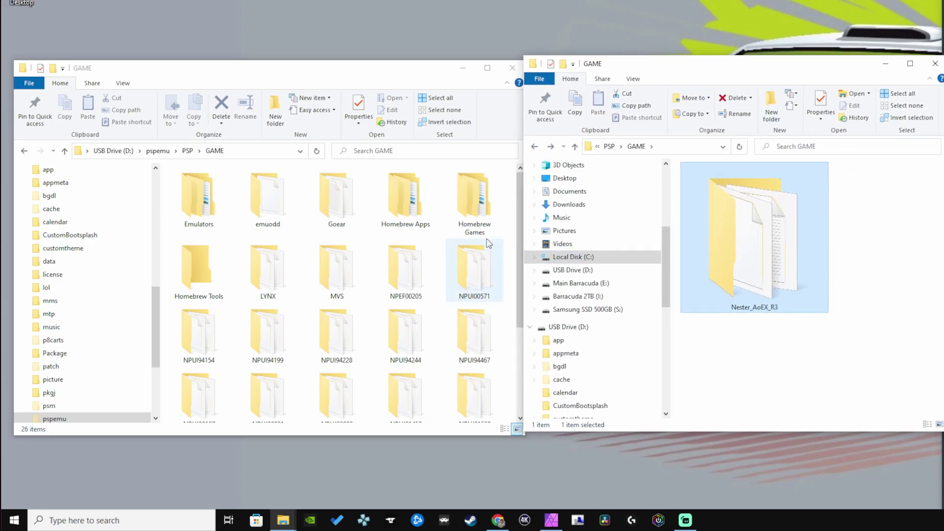
- Copy the Nester_AoEX_R3 folder into the Emulators folder within GAME on the USB drive
{"action": "left_click_drag", "start_coordinate": [779, 257], "coordinate": [729, 272]}
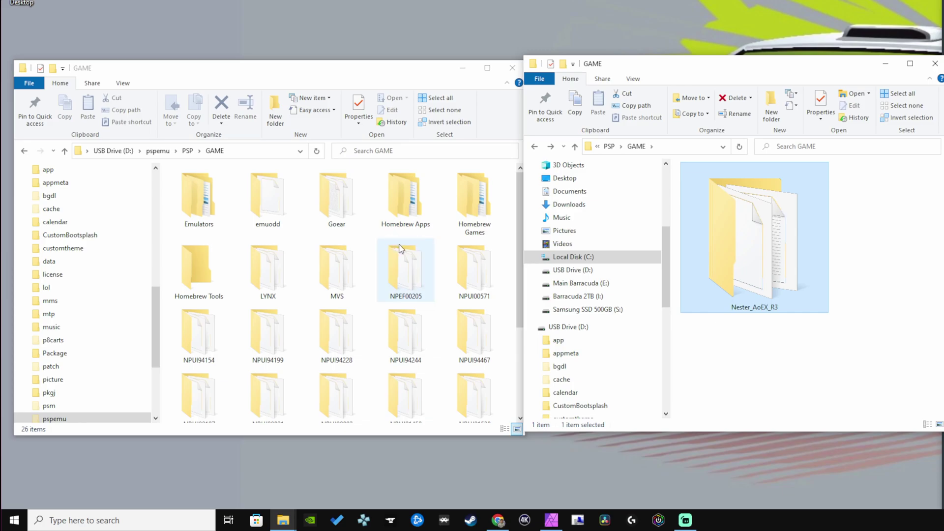
{"action": "left_click_drag", "start_coordinate": [718, 246], "coordinate": [203, 188]}
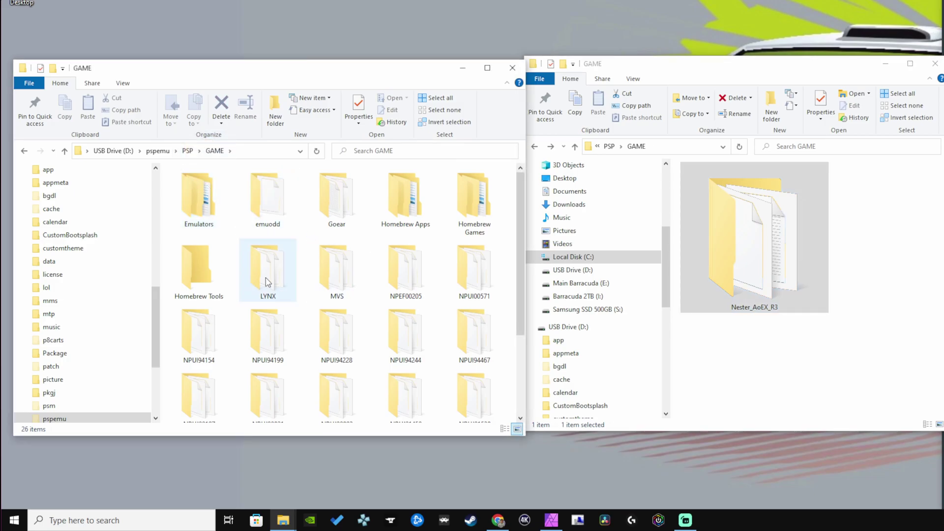
{"action": "mouse_move", "coordinate": [264, 289]}
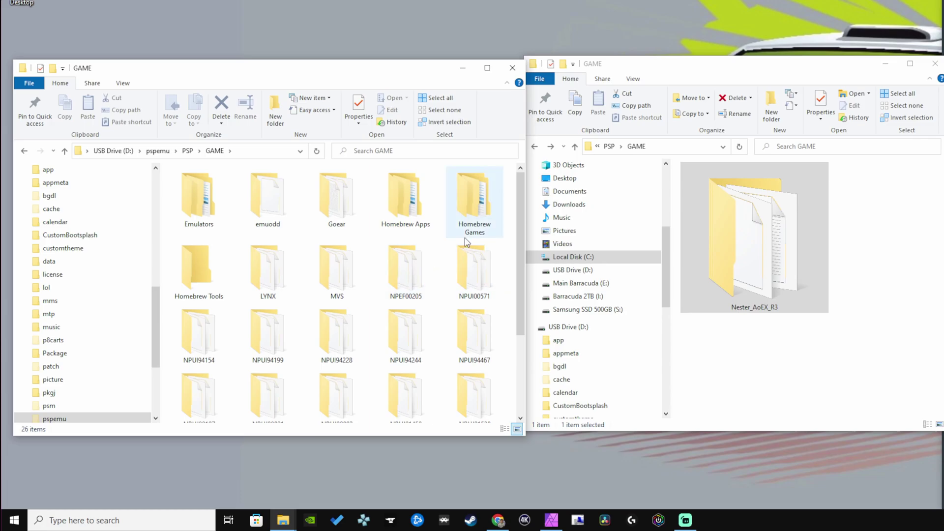
{"action": "mouse_move", "coordinate": [467, 242]}
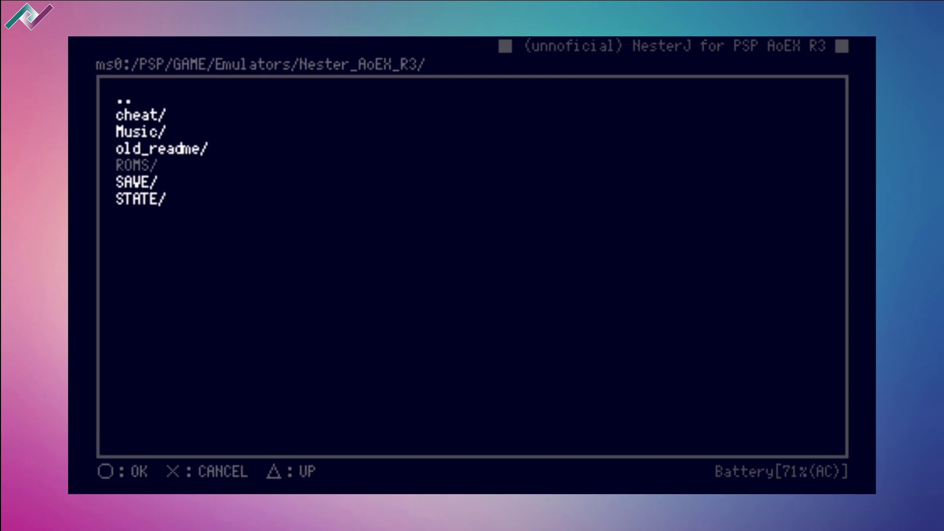
- In the NesterJ file browser, open the ROMS folder inside Nester_AoEX_R3
{"action": "key", "text": "Up"}
{"action": "key", "text": "Up"}
{"action": "key", "text": "Up"}
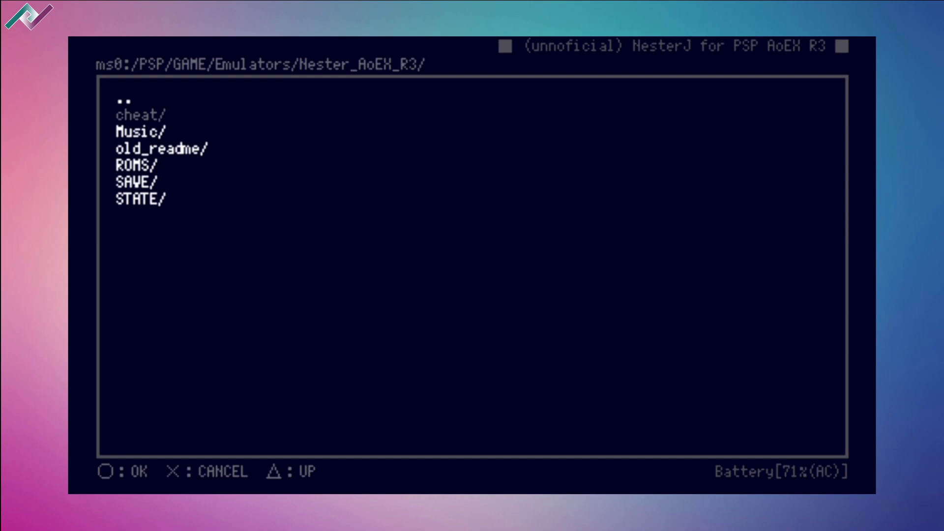
{"action": "key", "text": "Down"}
{"action": "key", "text": "Up"}
{"action": "key", "text": "Down"}
{"action": "key", "text": "Down"}
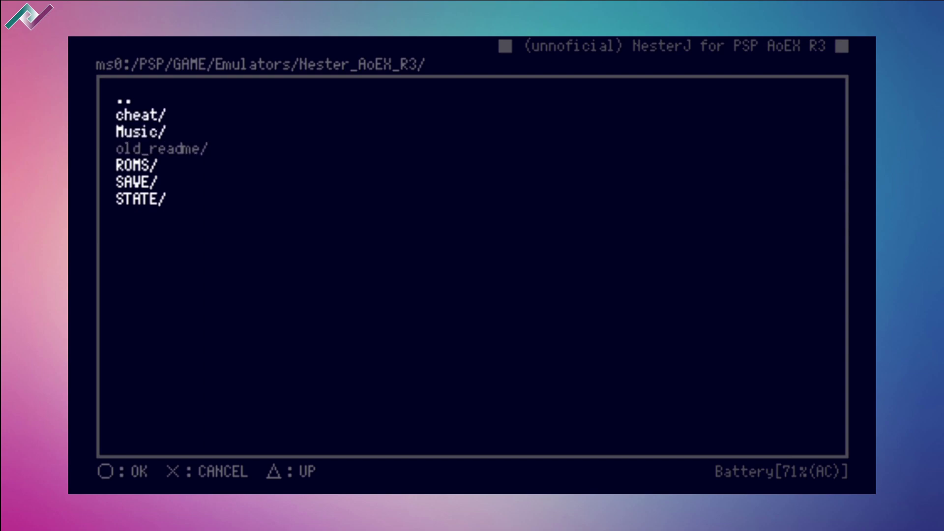
{"action": "key", "text": "Up"}
{"action": "key", "text": "Up"}
{"action": "key", "text": "Down"}
{"action": "key", "text": "Down"}
{"action": "key", "text": "Up"}
{"action": "key", "text": "Down"}
{"action": "key", "text": "Down"}
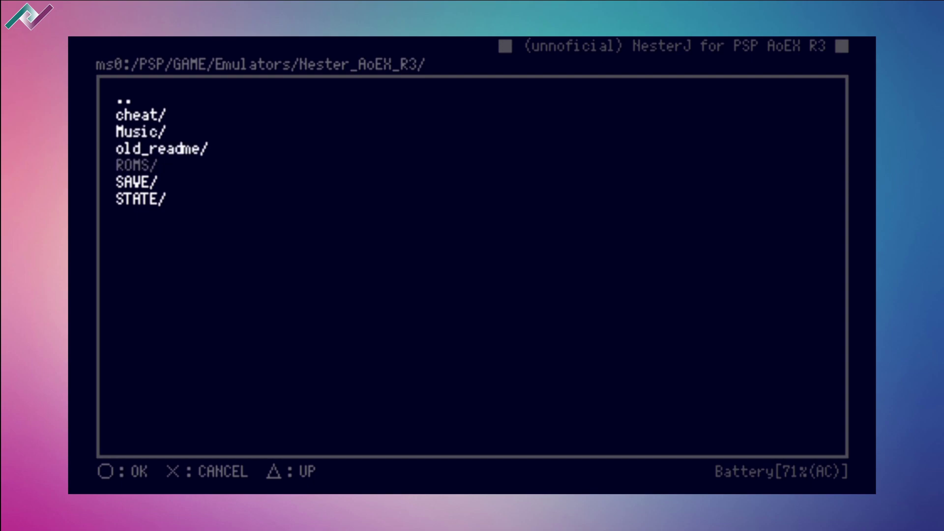
{"action": "key", "text": "x"}
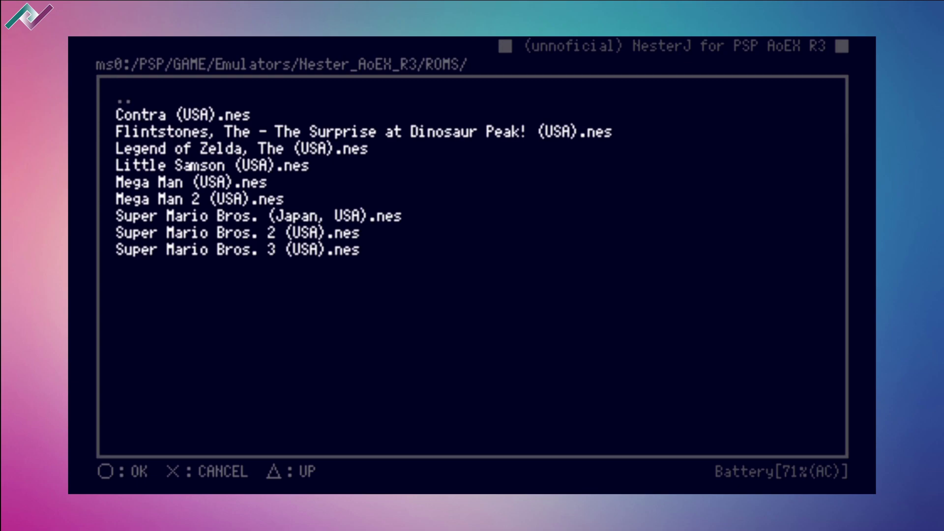
- Look through the NES ROM files in the ROMS folder, from Contra to Super Mario Bros. 3
{"action": "key", "text": "Down"}
{"action": "key", "text": "Down"}
{"action": "key", "text": "Down"}
{"action": "key", "text": "Down"}
{"action": "key", "text": "Down"}
{"action": "key", "text": "Down"}
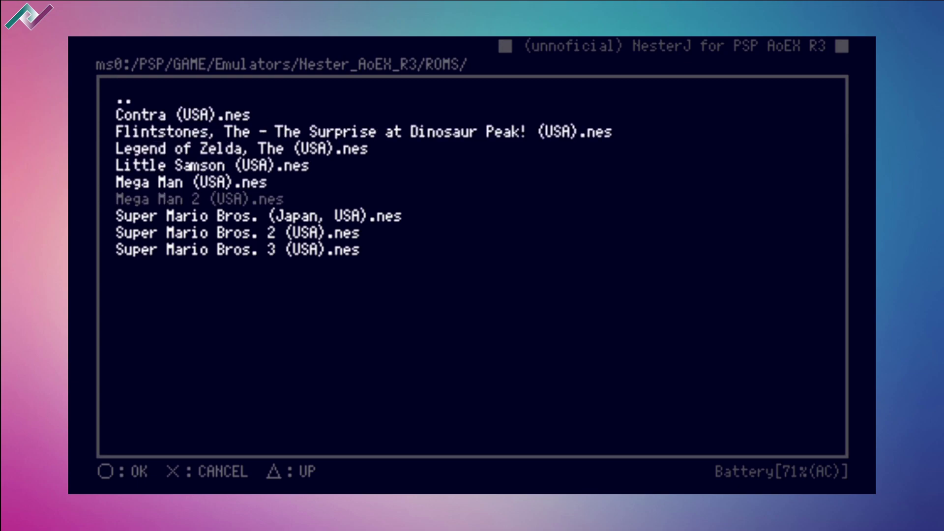
{"action": "key", "text": "Down"}
{"action": "key", "text": "Down"}
{"action": "key", "text": "Down"}
{"action": "key", "text": "Up"}
{"action": "key", "text": "Up"}
{"action": "key", "text": "Up"}
{"action": "key", "text": "Up"}
{"action": "key", "text": "Up"}
{"action": "key", "text": "Up"}
{"action": "key", "text": "Up"}
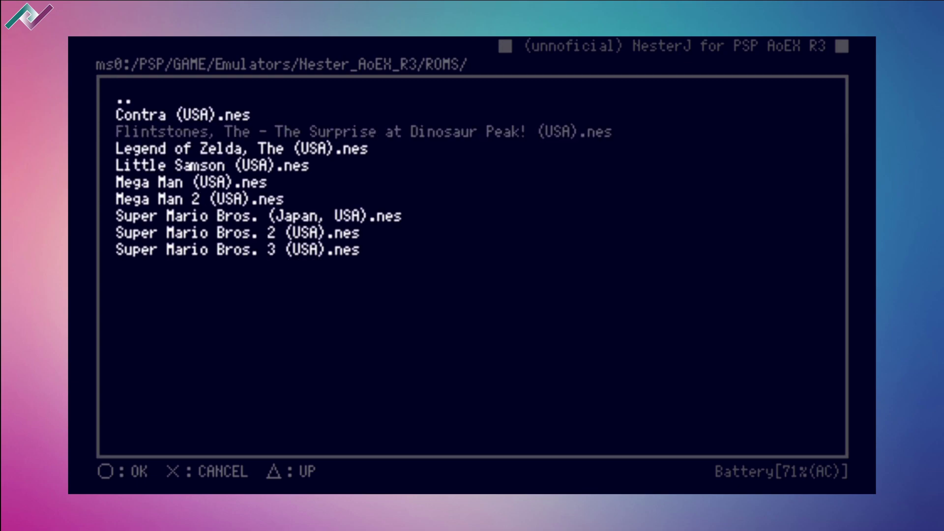
{"action": "key", "text": "Down"}
{"action": "key", "text": "Down"}
{"action": "key", "text": "Down"}
{"action": "key", "text": "Down"}
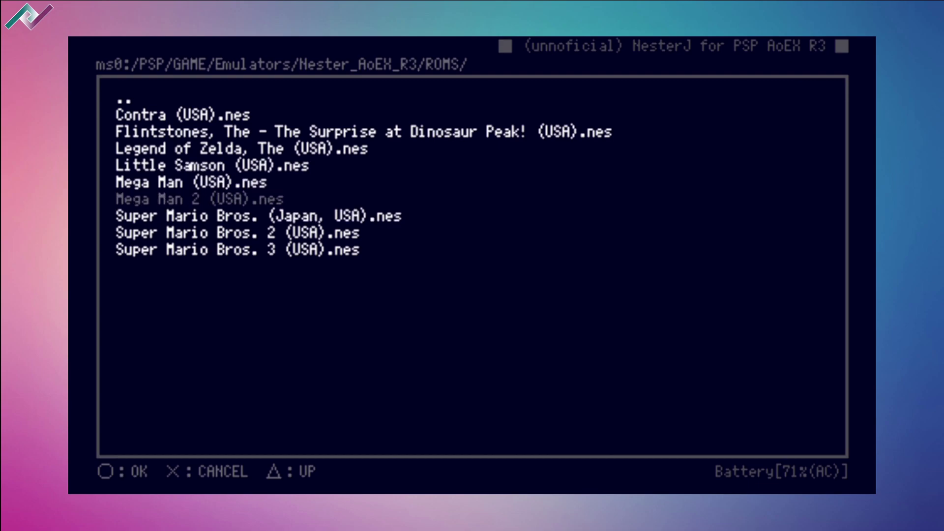
{"action": "key", "text": "Down"}
{"action": "key", "text": "Up"}
{"action": "key", "text": "Down"}
{"action": "key", "text": "Down"}
{"action": "key", "text": "Down"}
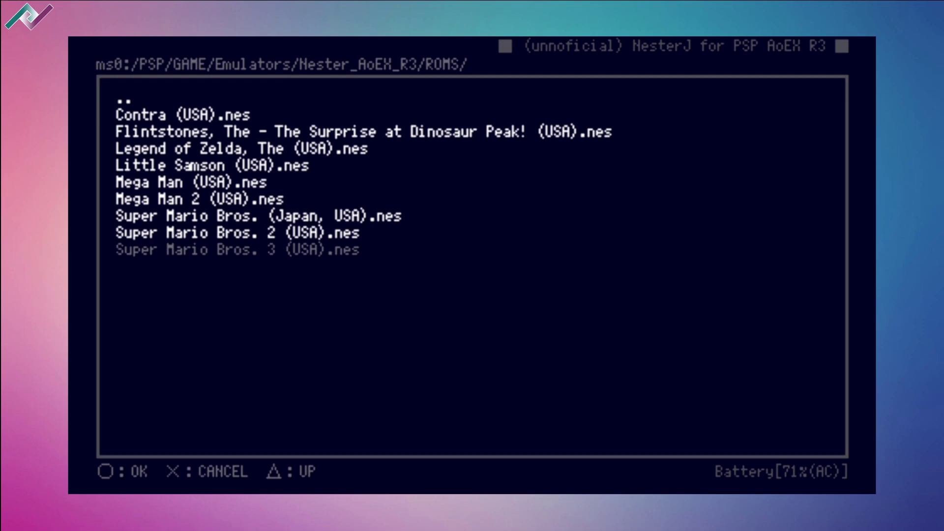
{"action": "key", "text": "Up"}
{"action": "key", "text": "Down"}
{"action": "key", "text": "Up"}
{"action": "key", "text": "Up"}
{"action": "key", "text": "Up"}
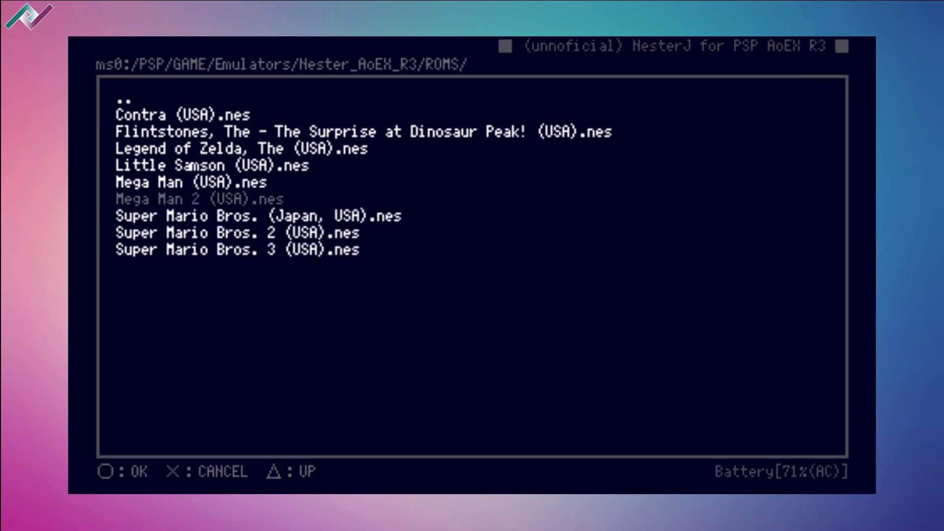
{"action": "key", "text": "Down"}
{"action": "key", "text": "Up"}
{"action": "key", "text": "Down"}
{"action": "key", "text": "Up"}
{"action": "key", "text": "Up"}
{"action": "key", "text": "Up"}
{"action": "key", "text": "Up"}
{"action": "key", "text": "Up"}
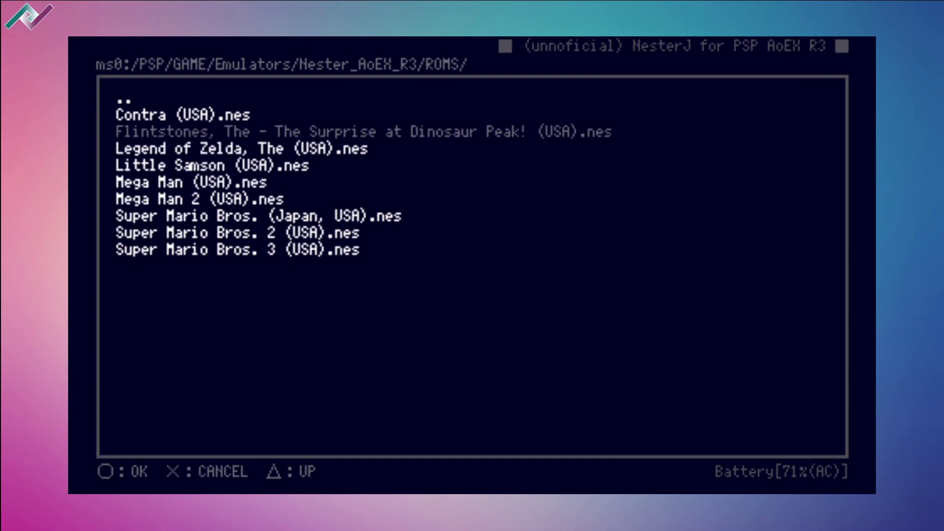
- Select and launch the ROM Flintstones, The - The Surprise at Dinosaur Peak! (USA).nes
{"action": "key", "text": "Down"}
{"action": "key", "text": "Down"}
{"action": "key", "text": "Down"}
{"action": "key", "text": "Down"}
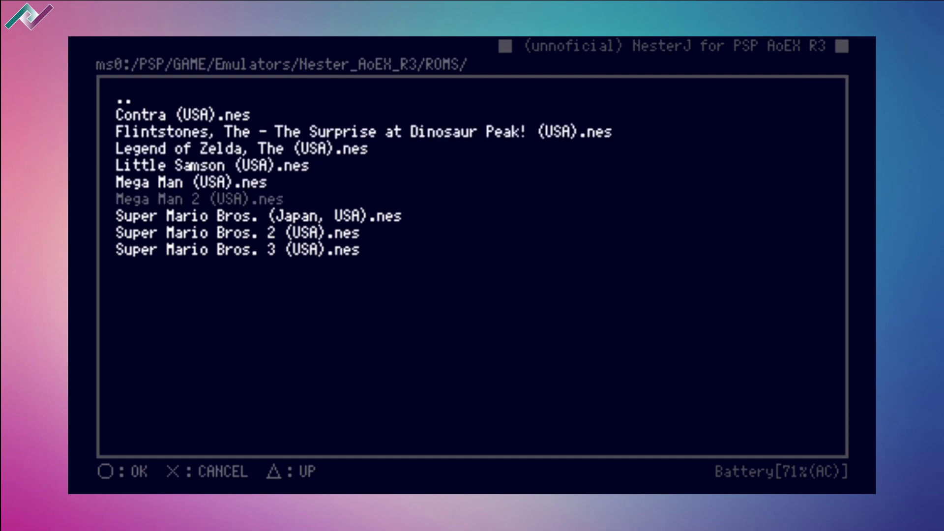
{"action": "key", "text": "Down"}
{"action": "key", "text": "Up"}
{"action": "key", "text": "Up"}
{"action": "key", "text": "Up"}
{"action": "key", "text": "Up"}
{"action": "key", "text": "Up"}
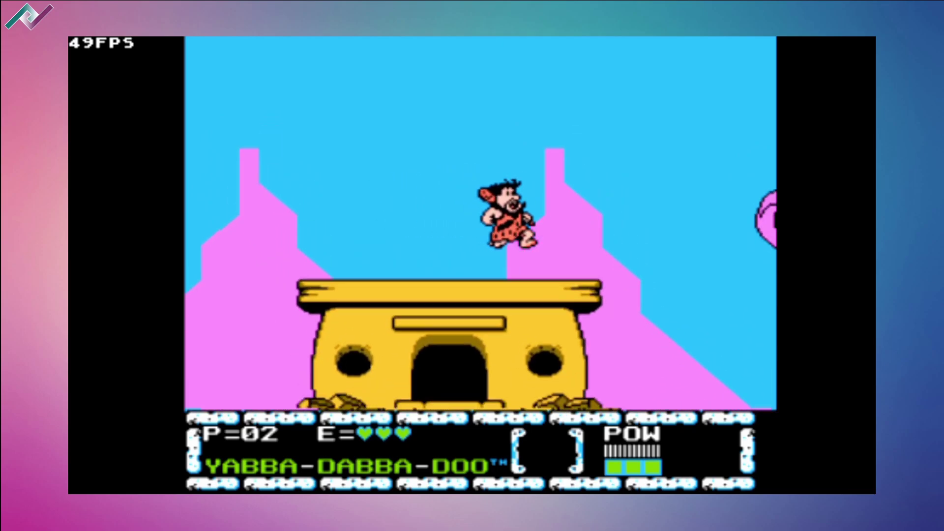
{"action": "key", "text": "Right"}
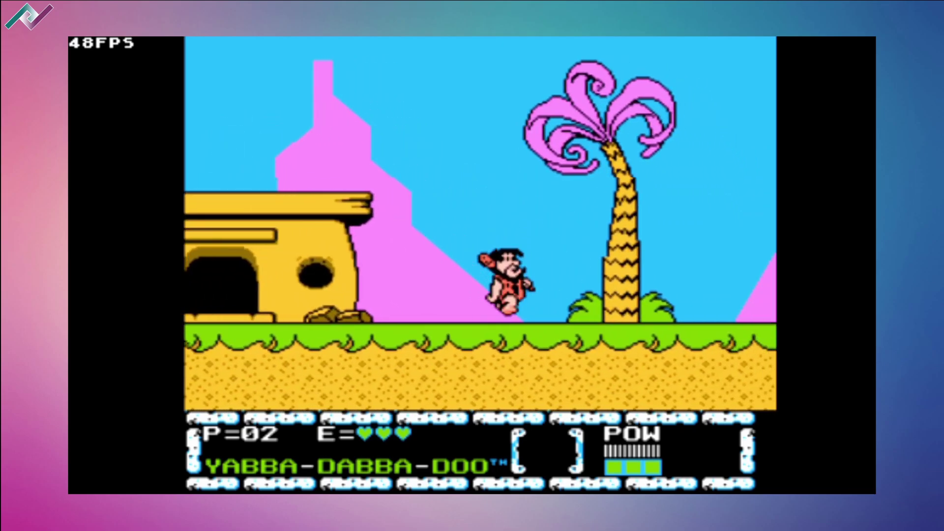
{"action": "key", "text": "Right"}
{"action": "key", "text": "x"}
{"action": "key", "text": "Left"}
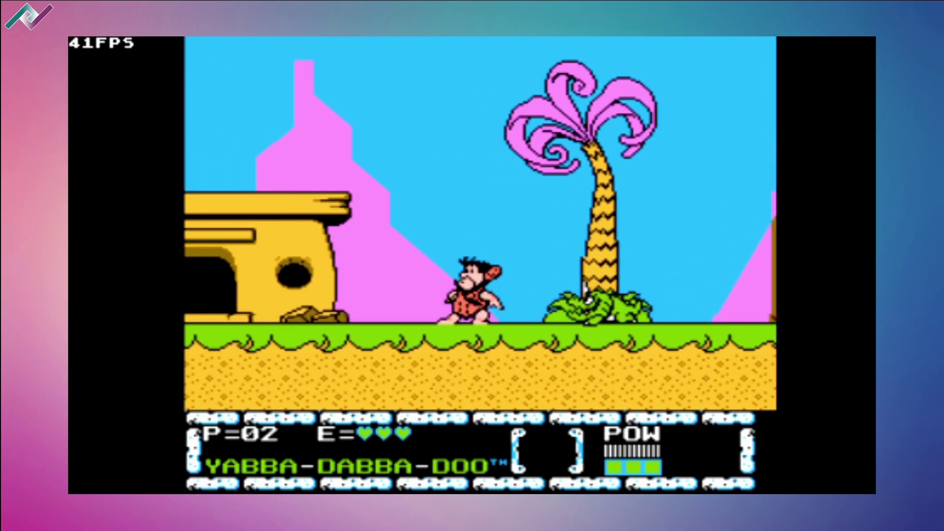
{"action": "key", "text": "Right"}
{"action": "key", "text": "z"}
{"action": "key", "text": "Left"}
{"action": "key", "text": "x"}
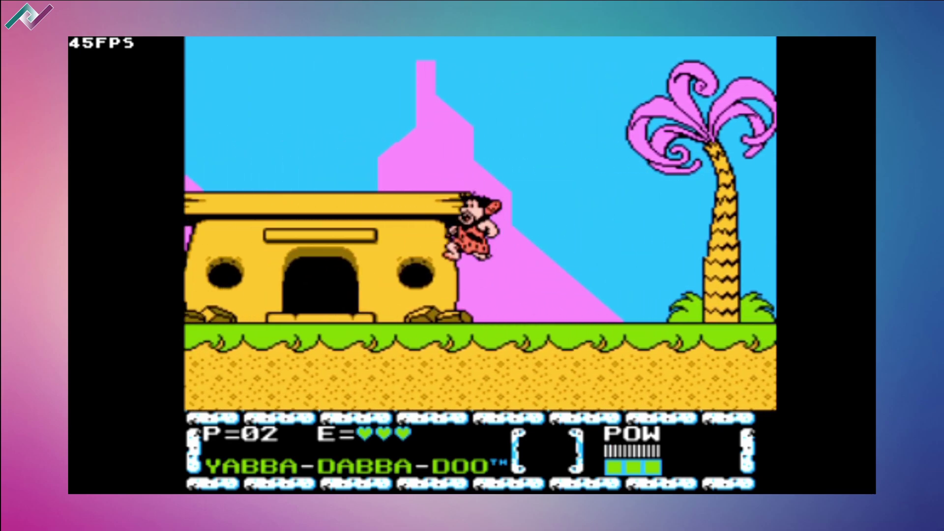
{"action": "key", "text": "Up"}
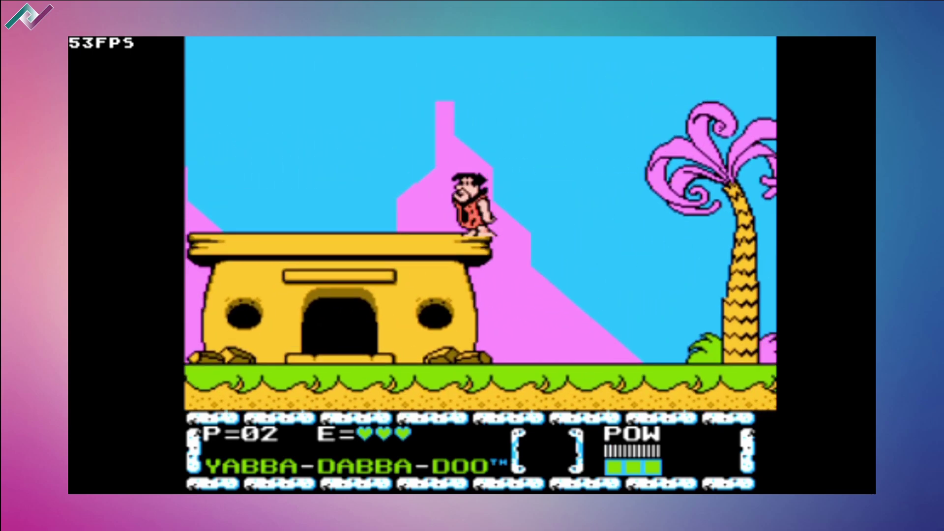
{"action": "key", "text": "Left"}
{"action": "key", "text": "x"}
{"action": "key", "text": "Right"}
{"action": "key", "text": "x"}
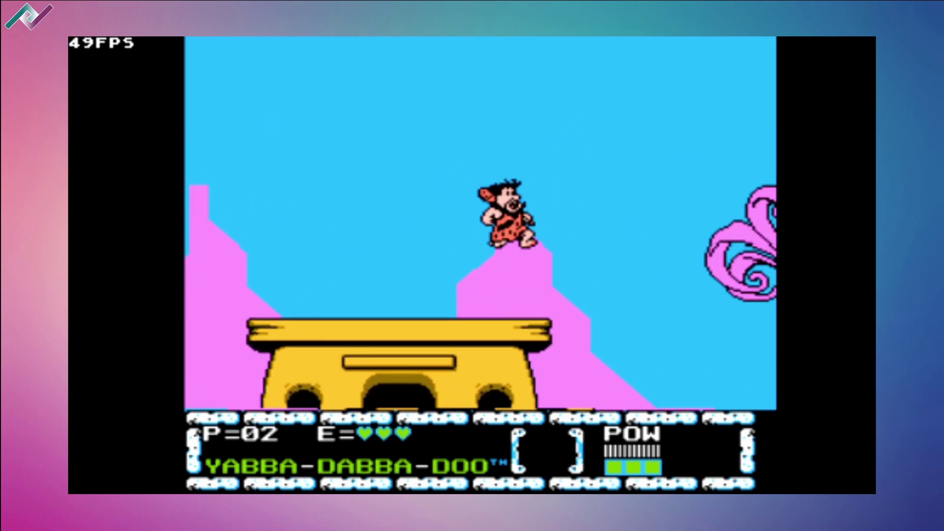
{"action": "key", "text": "Left"}
{"action": "key", "text": "Right"}
{"action": "key", "text": "x"}
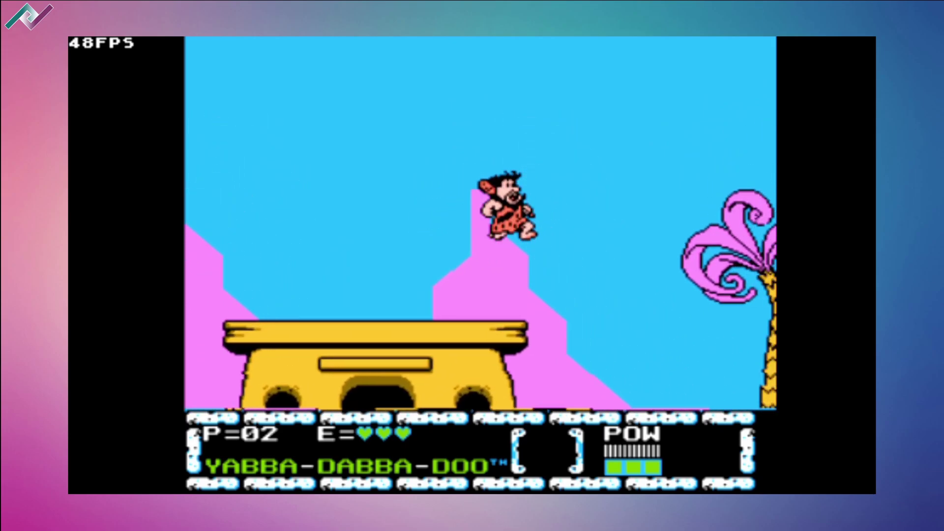
{"action": "key", "text": "Left"}
{"action": "key", "text": "x"}
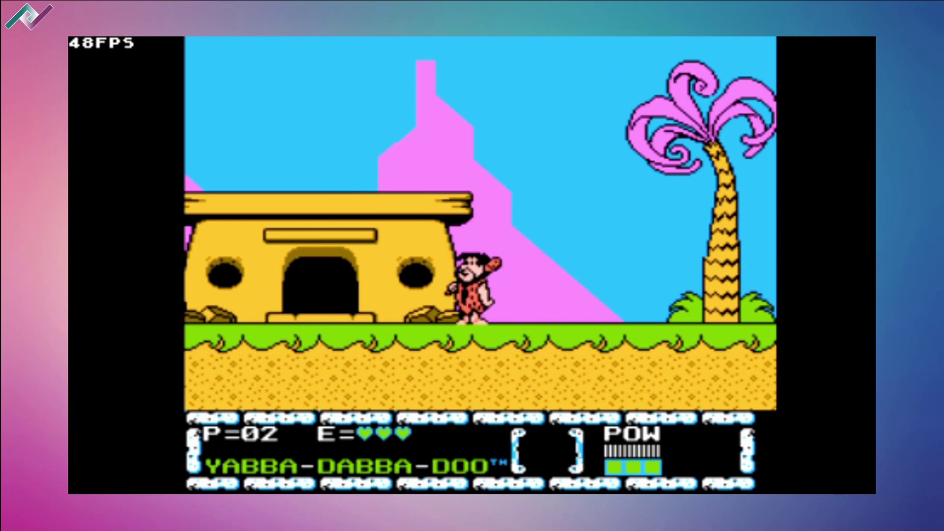
{"action": "key", "text": "x"}
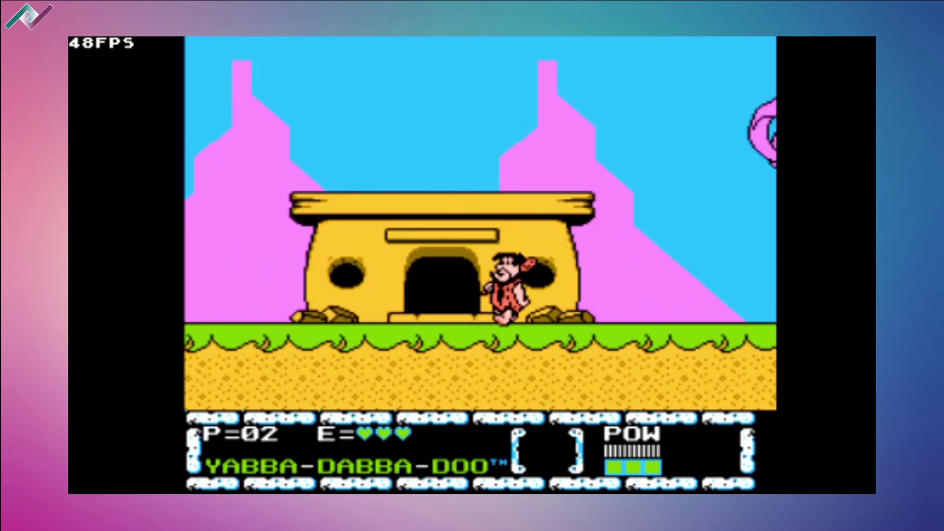
{"action": "key", "text": "x"}
{"action": "key", "text": "Left"}
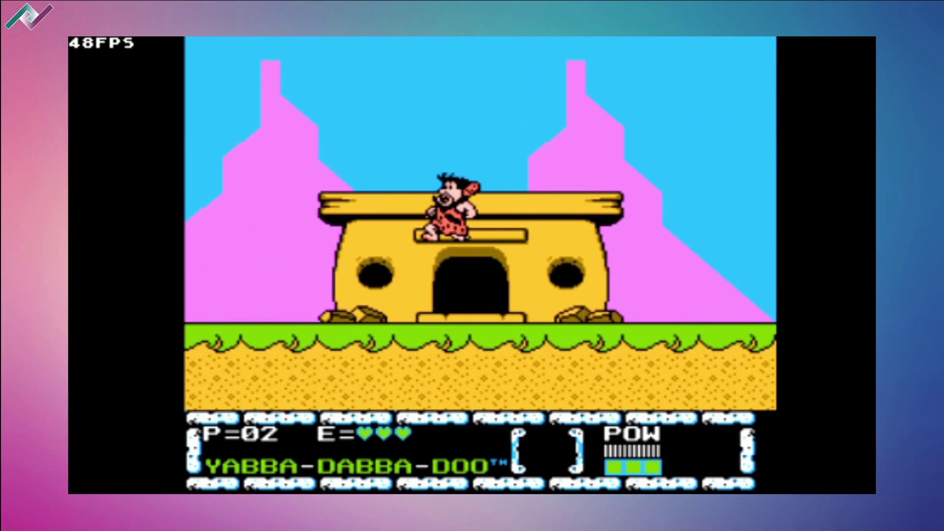
{"action": "key", "text": "x"}
{"action": "key", "text": "Left"}
{"action": "key", "text": "Right"}
{"action": "key", "text": "x"}
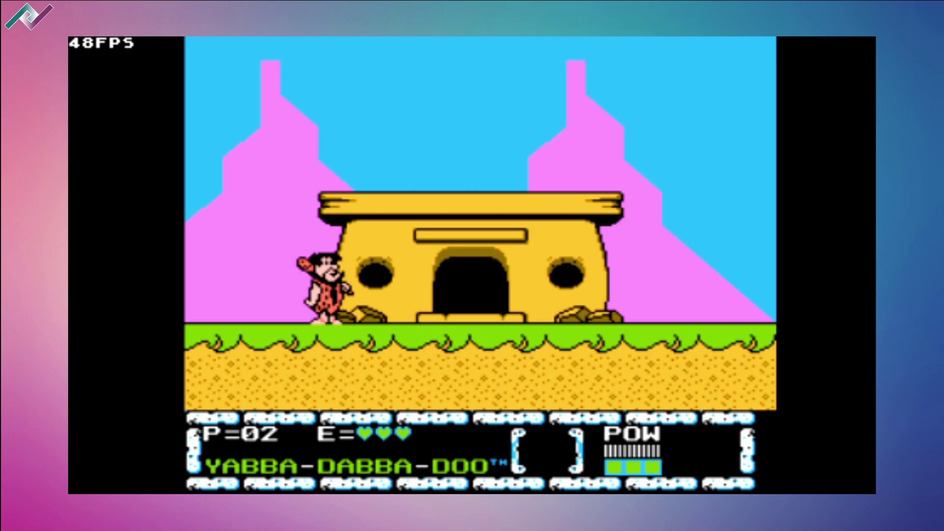
- Bring up the emulator menu to examine the save-state and configuration options, and return to the game
{"action": "key", "text": "Escape"}
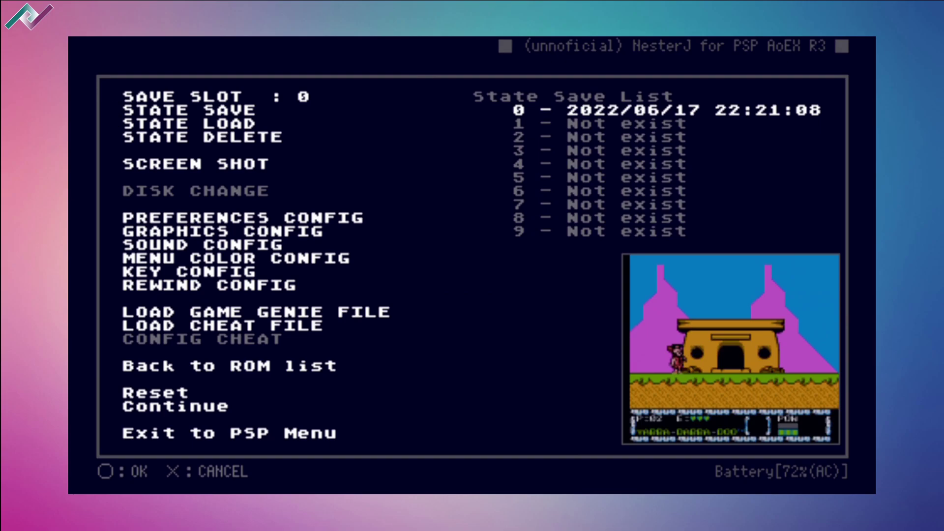
{"action": "key", "text": "Down"}
{"action": "key", "text": "Up"}
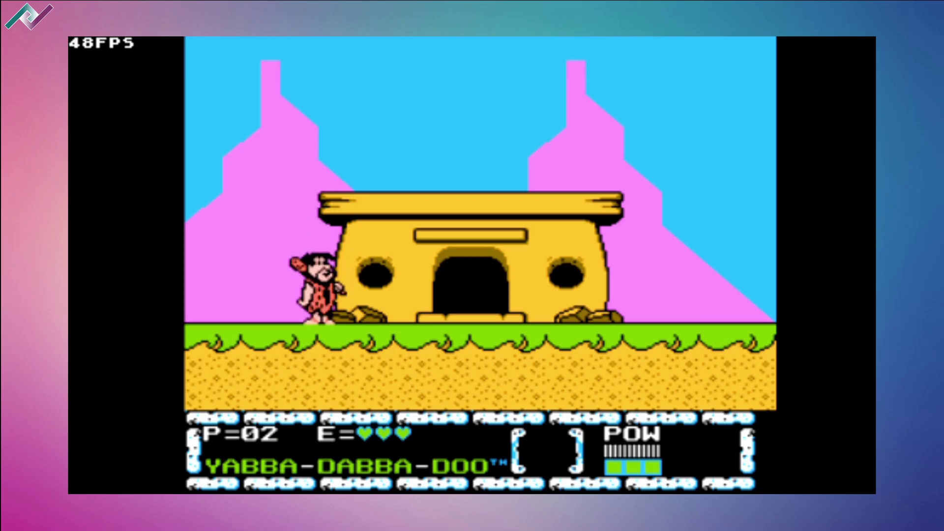
- Cycle the emulator's screen size through the GPU full-screen, mirrored and rotated modes until x1.5 [4:2.8333] is active
{"action": "key", "text": "q"}
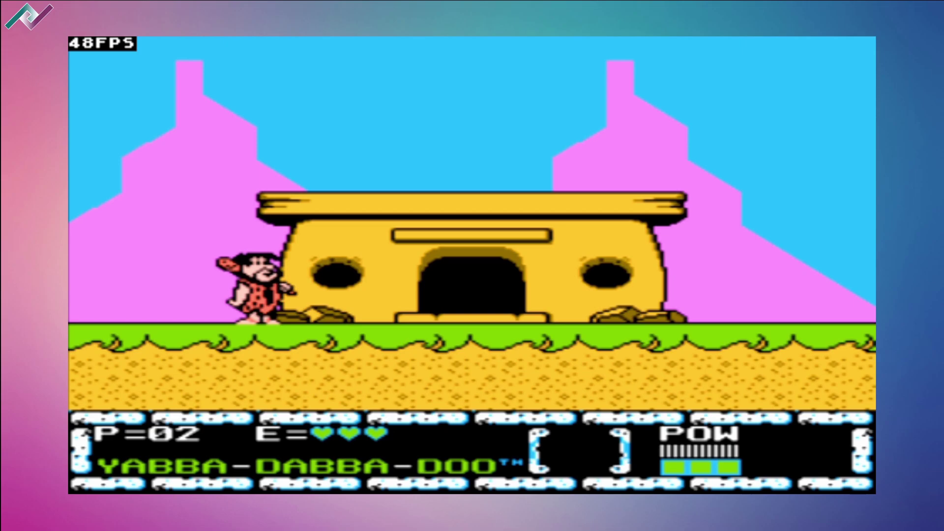
{"action": "key", "text": "q"}
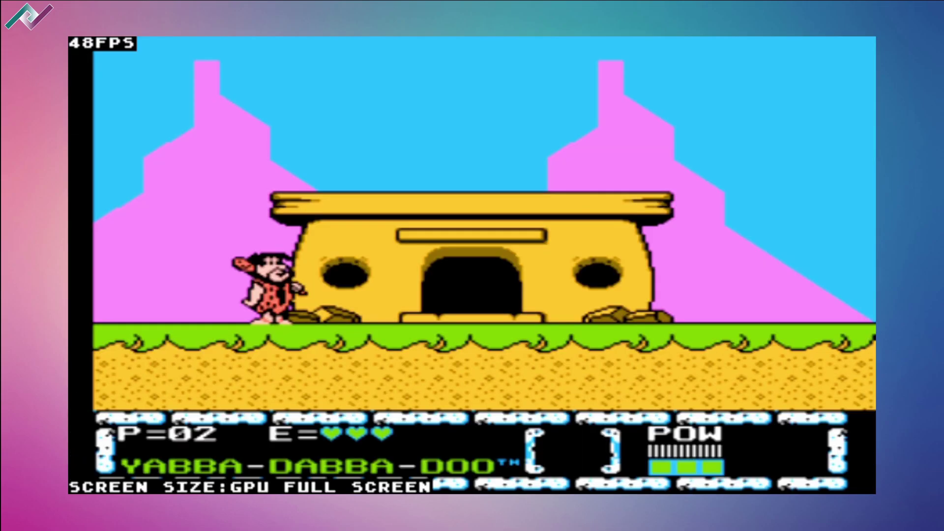
{"action": "key", "text": "F4"}
{"action": "key", "text": "F4"}
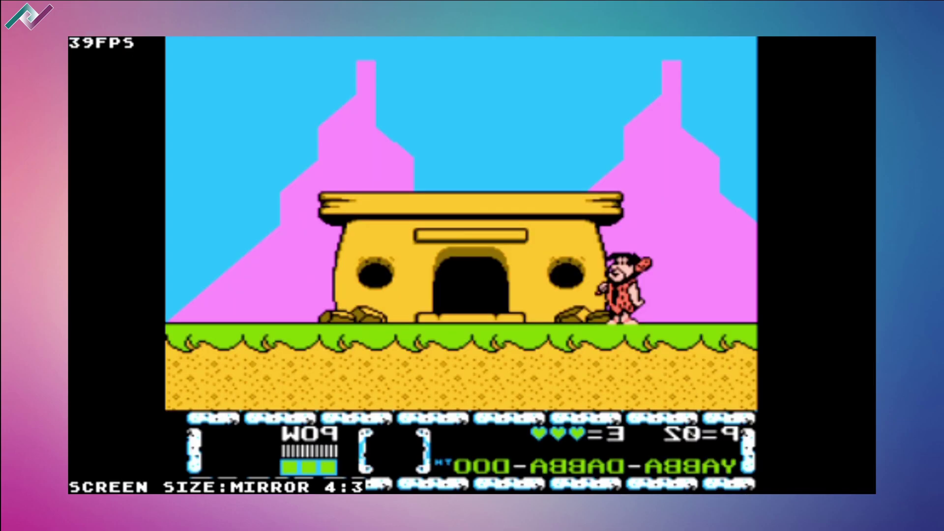
{"action": "key", "text": "F4"}
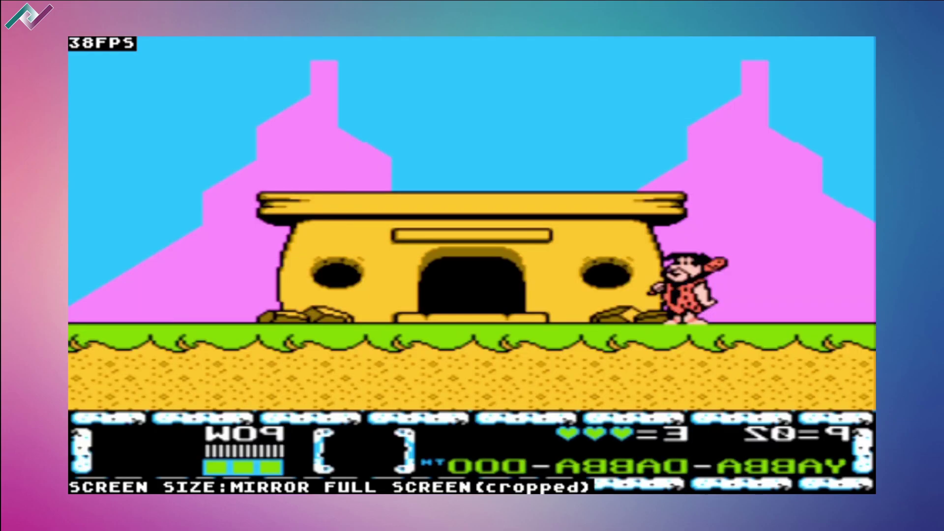
{"action": "key", "text": "F4"}
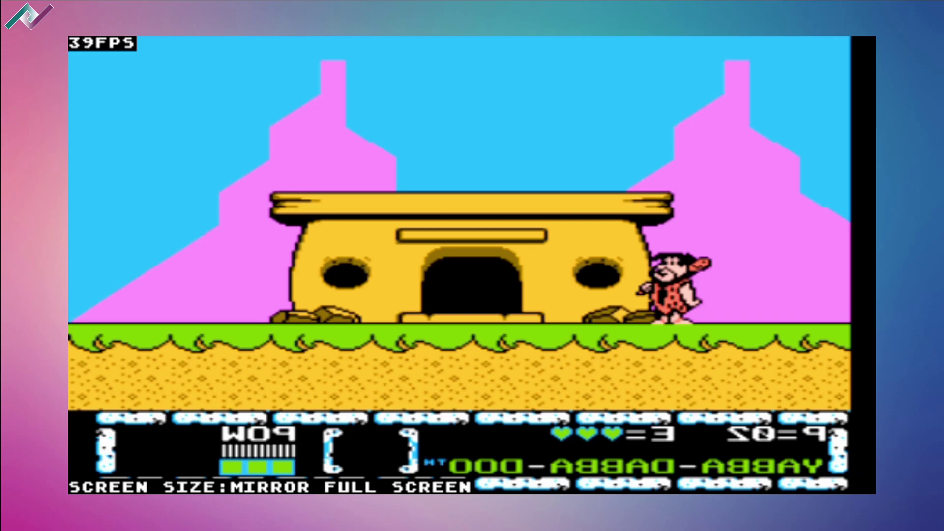
{"action": "key", "text": "F4"}
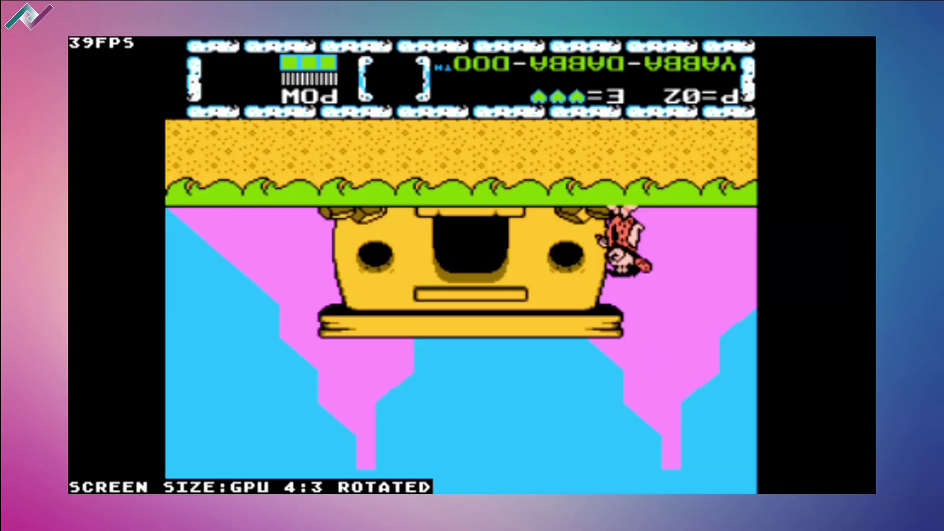
{"action": "key", "text": "F4"}
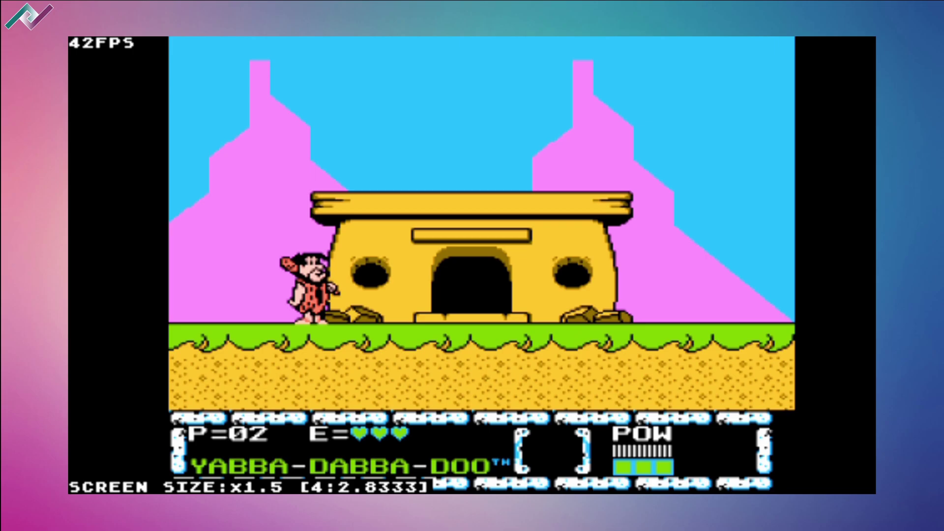
- Briefly check the emulator menu, return to the game and change the screen size to x1.5 [4:2.9166] (cropped)
{"action": "key", "text": "Escape"}
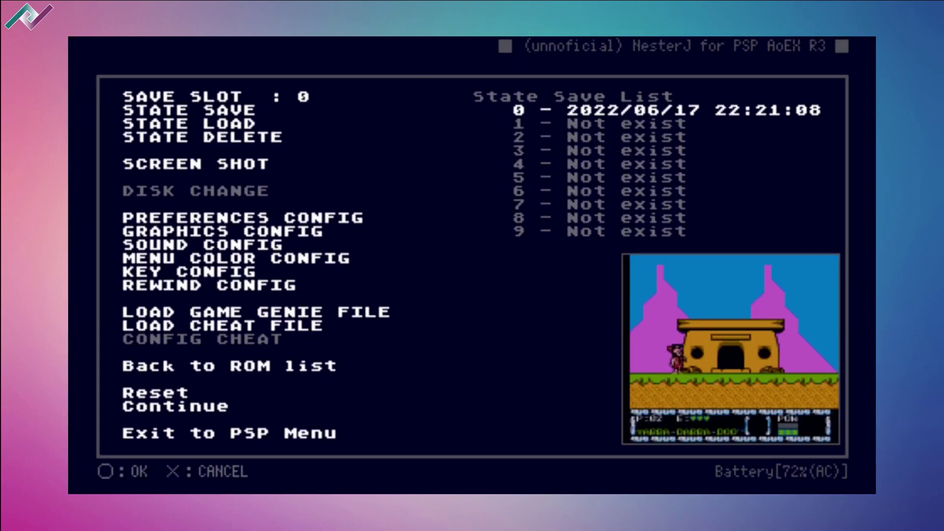
{"action": "key", "text": "Escape"}
{"action": "key", "text": "F4"}
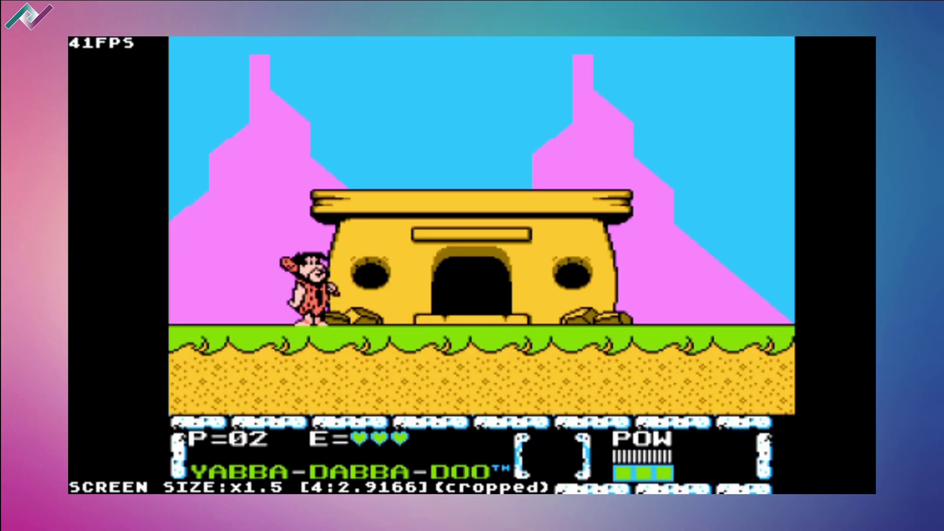
{"action": "key", "text": "x"}
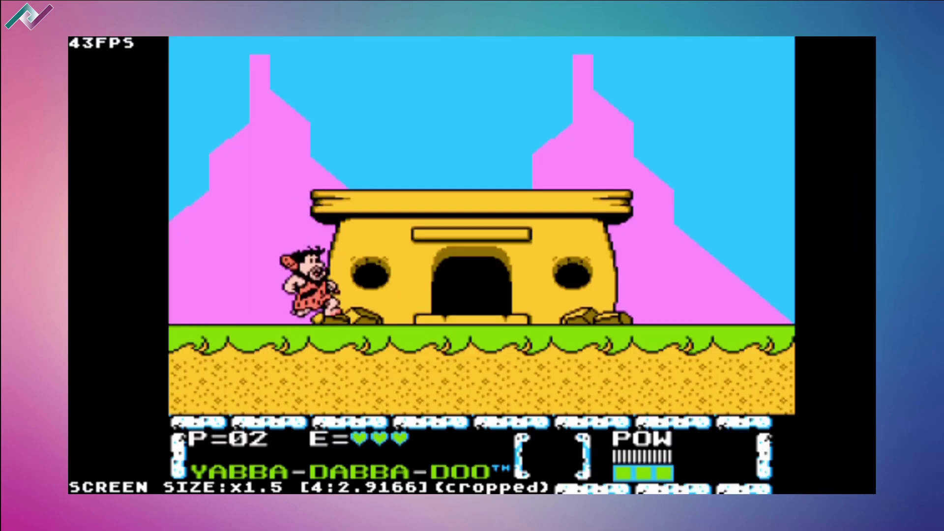
- Make Fred jump in place, check the save slots in the emulator menu, and return to the game
{"action": "key", "text": "x"}
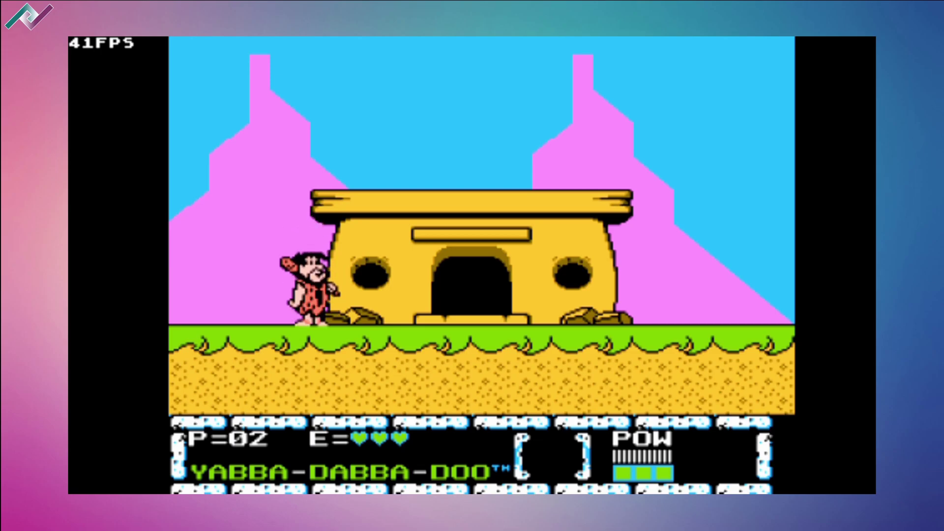
{"action": "key", "text": "x"}
{"action": "key", "text": "z"}
{"action": "key", "text": "q"}
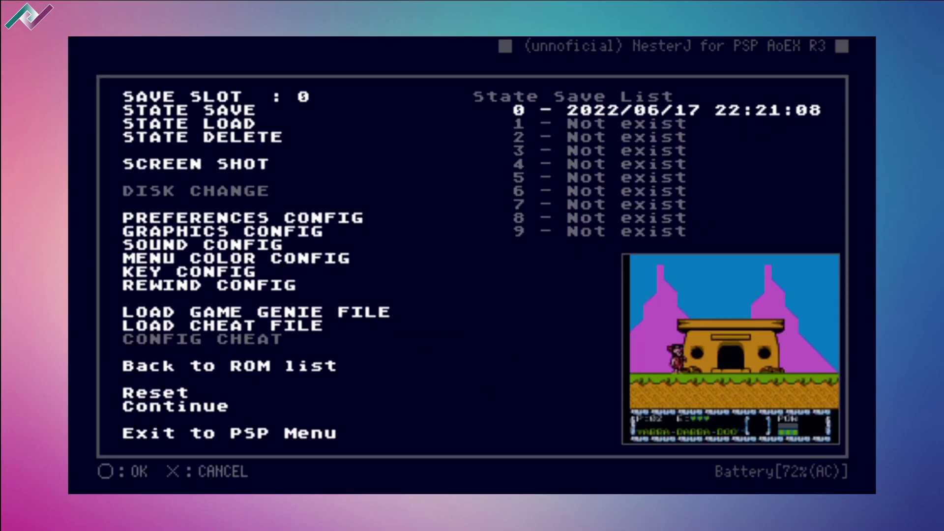
{"action": "key", "text": "z"}
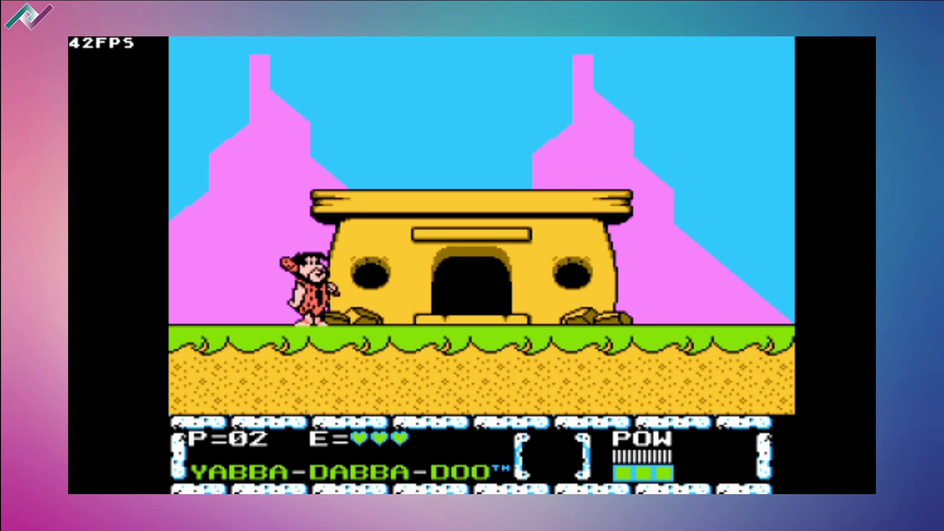
- Move Fred to the hut, switch the character to Barney, and save the game state to slot 0
{"action": "key", "text": "z"}
{"action": "key", "text": "Left"}
{"action": "key", "text": "x"}
{"action": "key", "text": "Right"}
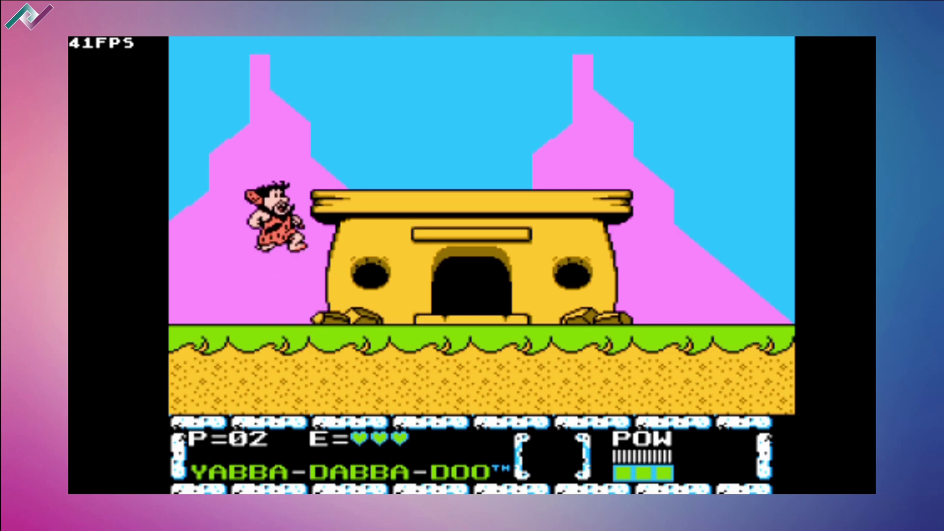
{"action": "key", "text": "Down"}
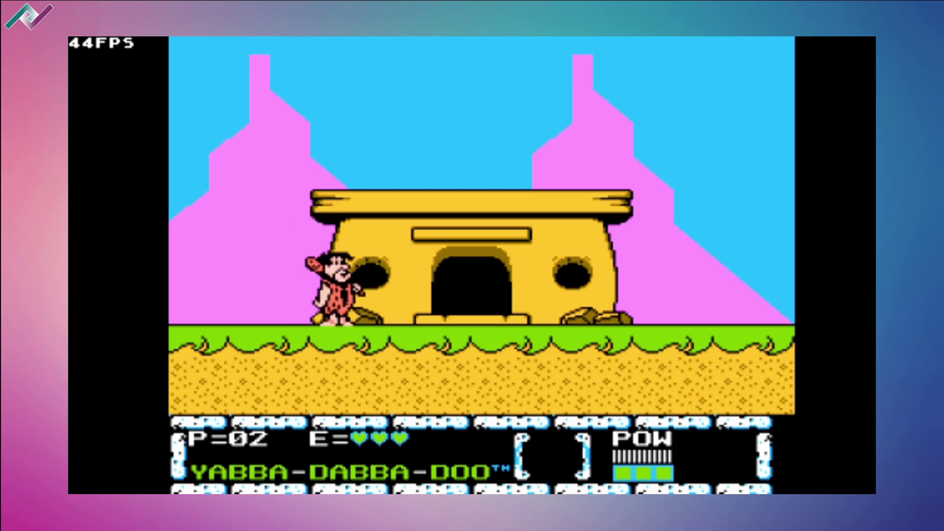
{"action": "key", "text": "Right"}
{"action": "key", "text": "shift"}
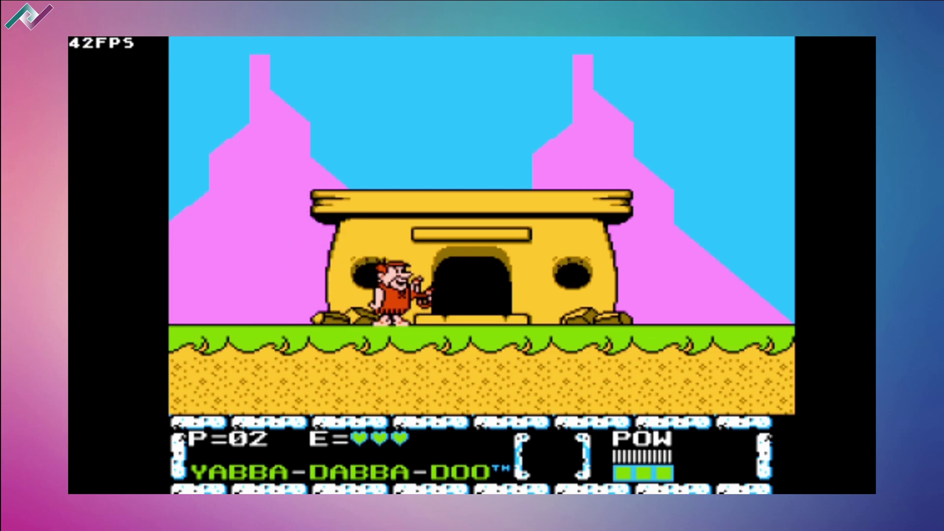
{"action": "key", "text": "F5"}
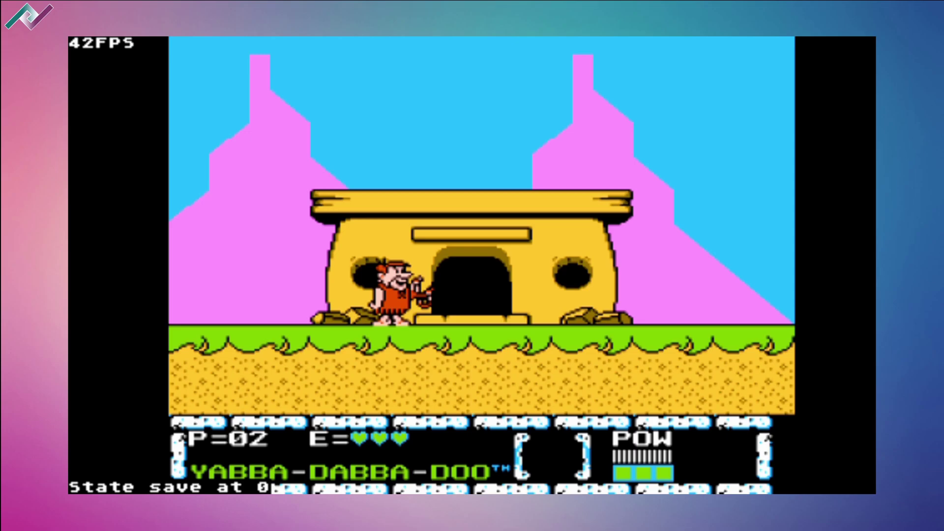
- Walk Barney past the palm tree to the green horned creature, and load the game state from slot 0
{"action": "key", "text": "Left"}
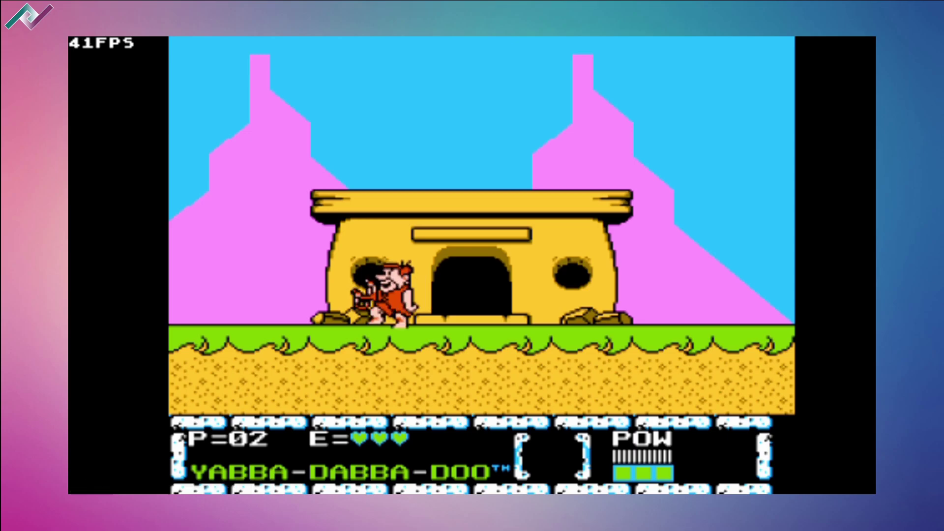
{"action": "key", "text": "Right"}
{"action": "key", "text": "Right"}
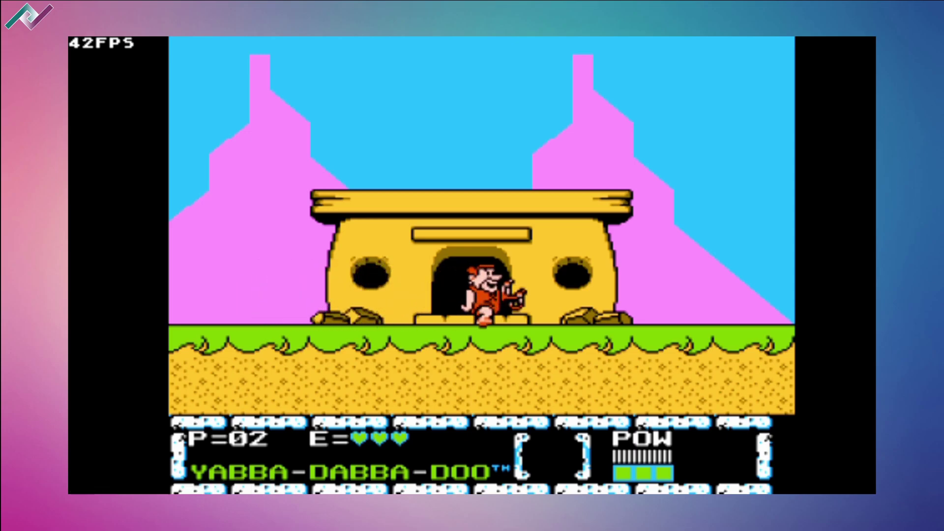
{"action": "key", "text": "x"}
{"action": "key", "text": "Right"}
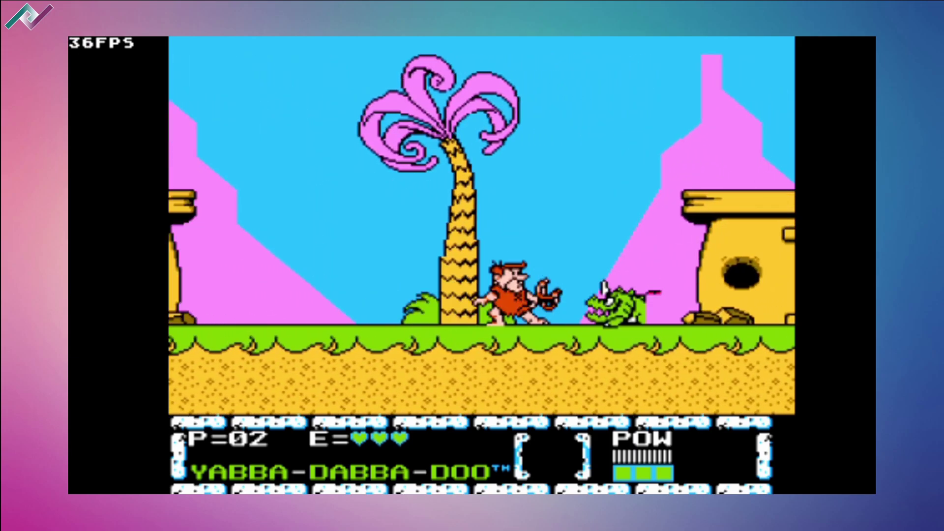
{"action": "key", "text": "F7"}
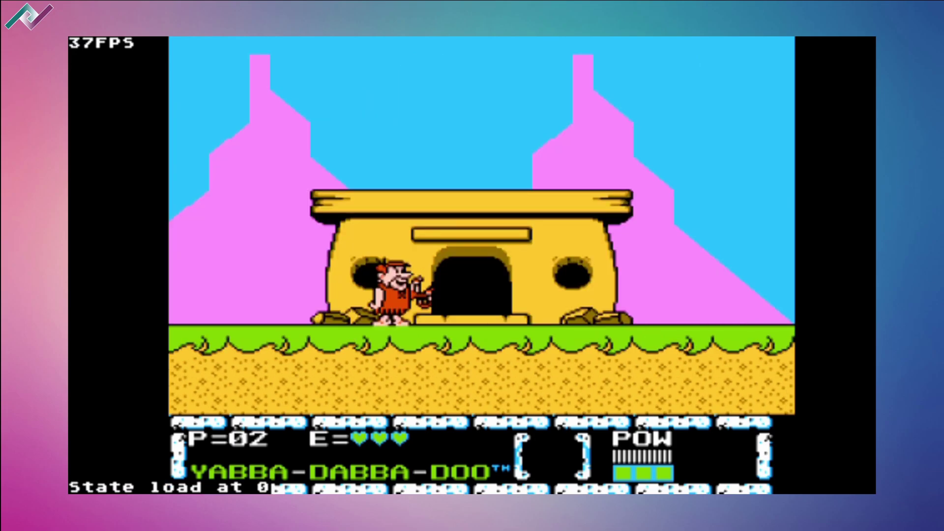
- Run and jump with Barney past the hut toward the pink palm tree
{"action": "key", "text": "f"}
{"action": "key", "text": "Right"}
{"action": "key", "text": "f"}
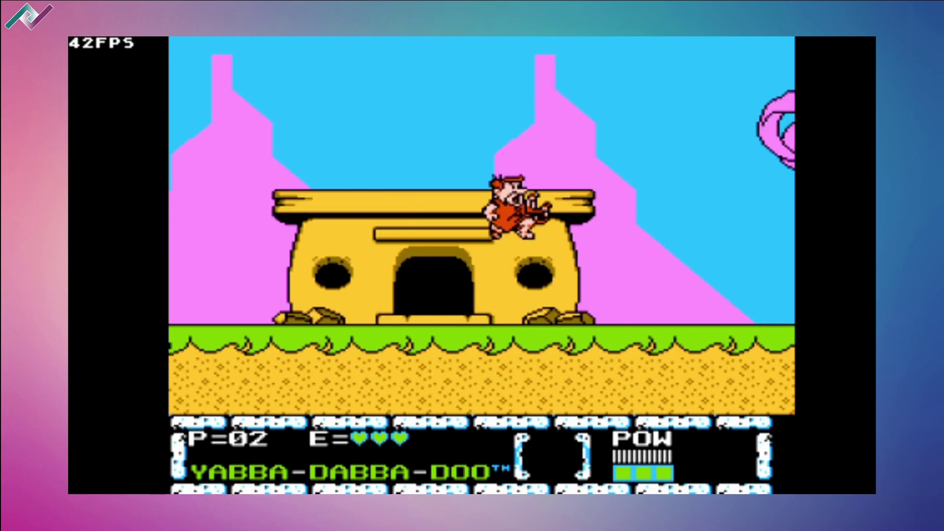
{"action": "key", "text": "Left"}
{"action": "key", "text": "Right"}
{"action": "key", "text": "f"}
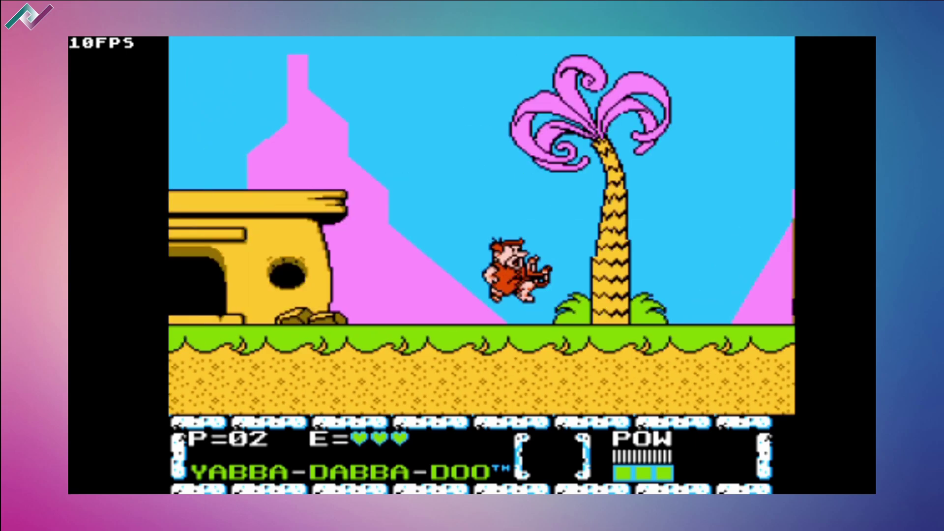
- Rewind the gameplay past Barney's run until Fred stands beside the hut
{"action": "key", "text": "Left"}
{"action": "key", "text": "Right"}
{"action": "key", "text": "Left"}
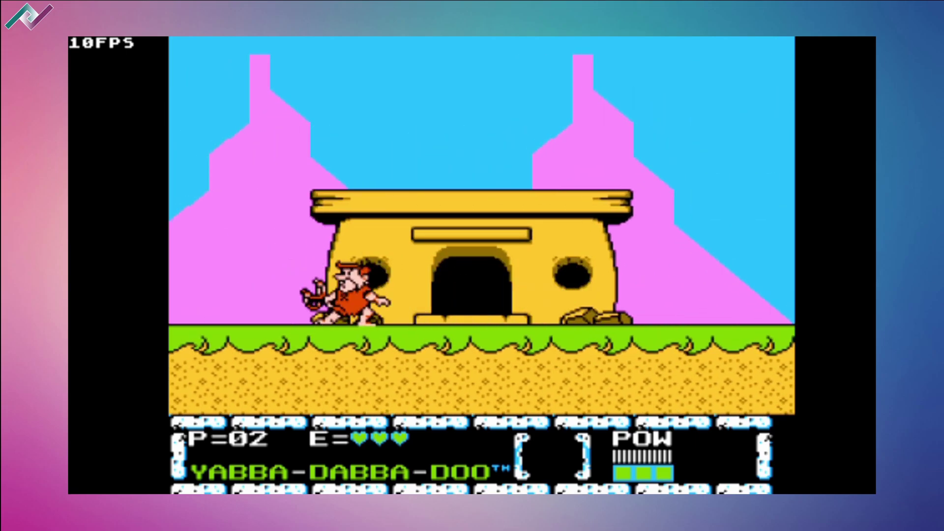
{"action": "key", "text": "Right"}
{"action": "key", "text": "Left"}
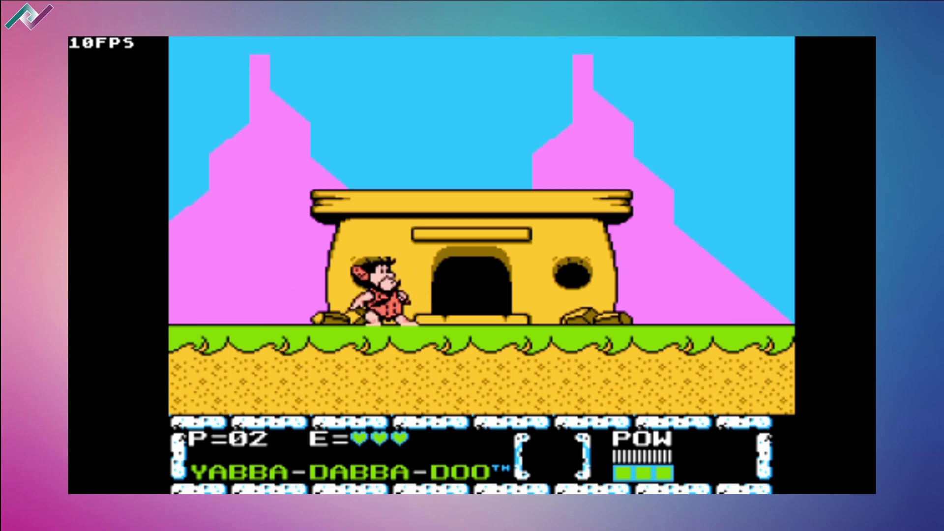
{"action": "key", "text": "x"}
{"action": "key", "text": "x"}
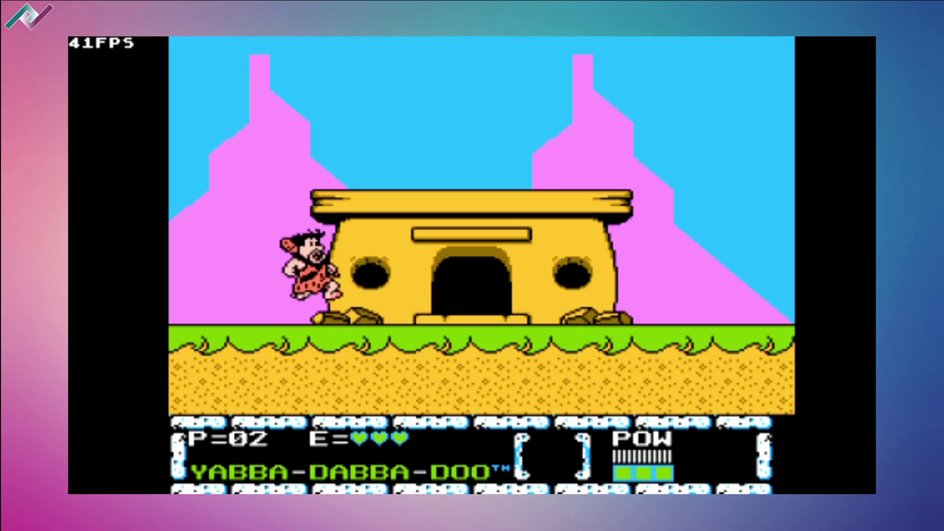
{"action": "key", "text": "x"}
{"action": "key", "text": "z"}
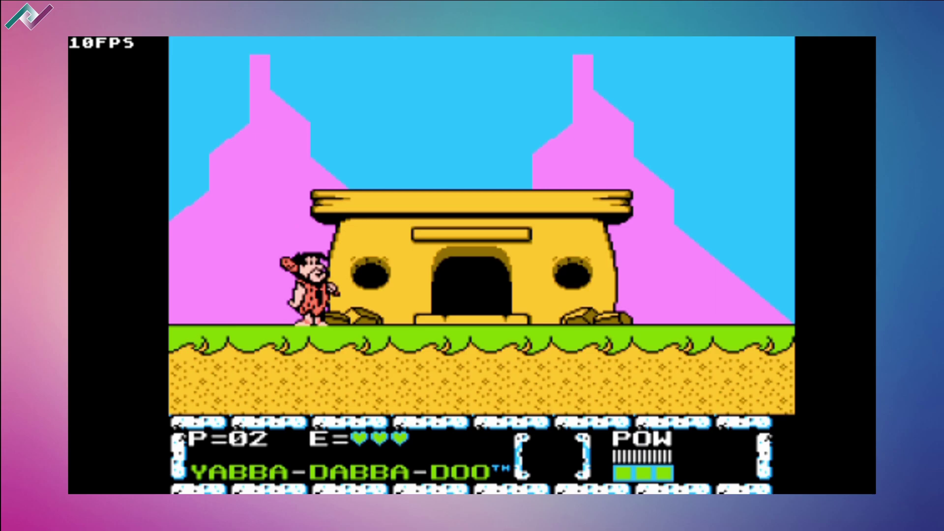
- Jump with Fred across the front of the hut and bring him back to its near side
{"action": "key", "text": "z"}
{"action": "key", "text": "x"}
{"action": "key", "text": "Right"}
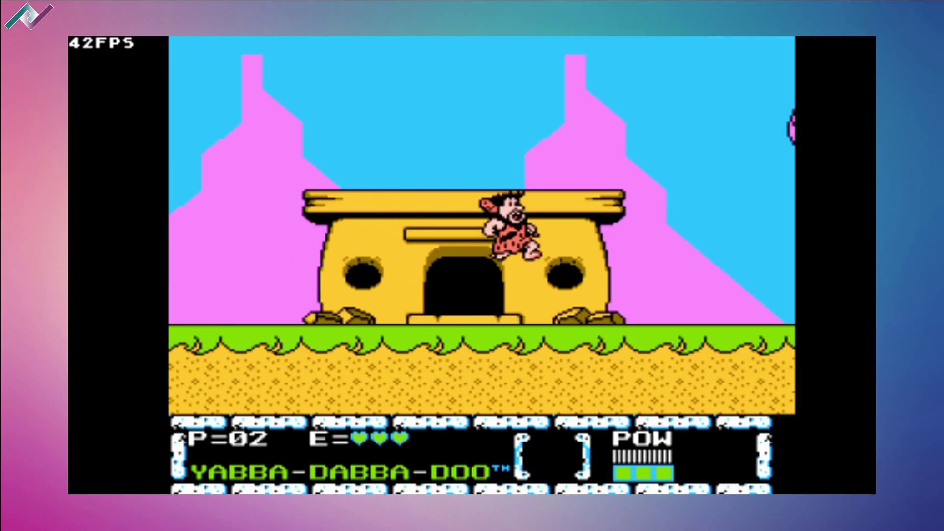
{"action": "key", "text": "Left"}
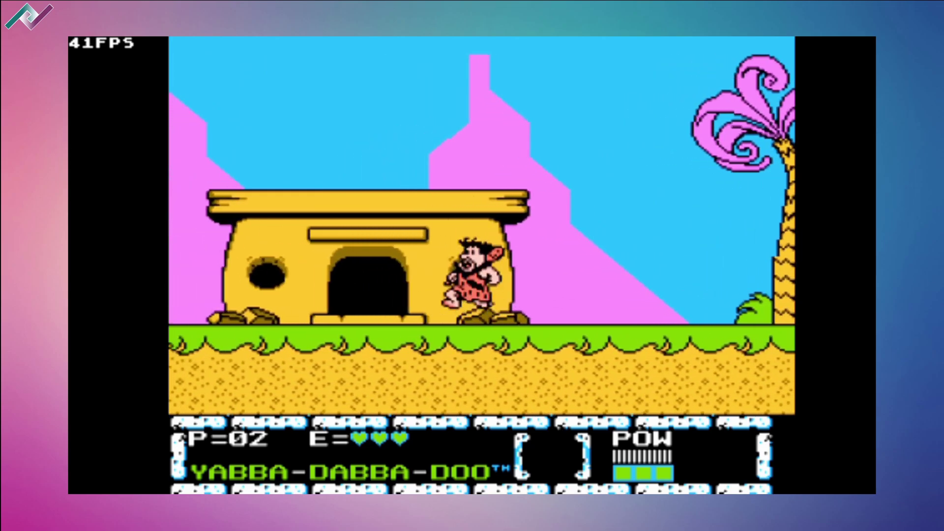
{"action": "key", "text": "x"}
{"action": "key", "text": "x"}
{"action": "key", "text": "Right"}
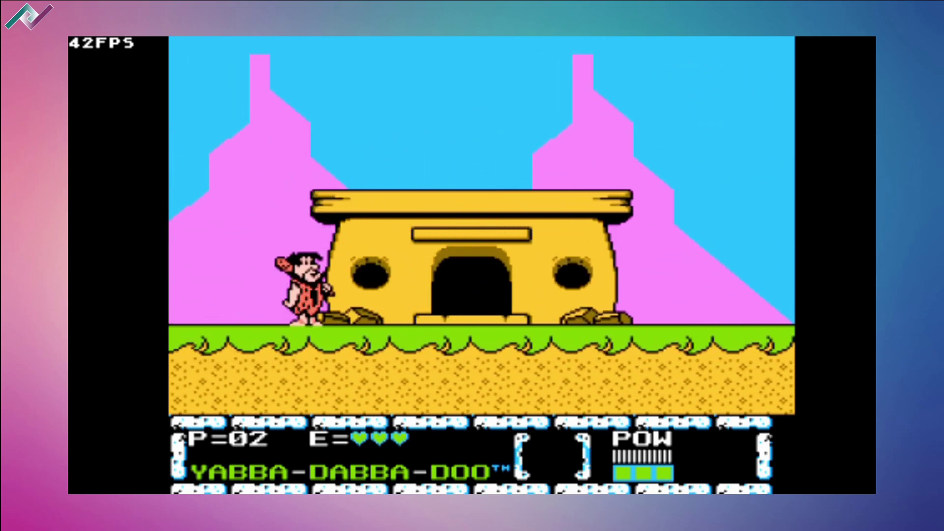
- Jump Fred up above the hut and land him on its roof
{"action": "key", "text": "x"}
{"action": "key", "text": "x"}
{"action": "key", "text": "x"}
{"action": "key", "text": "Right"}
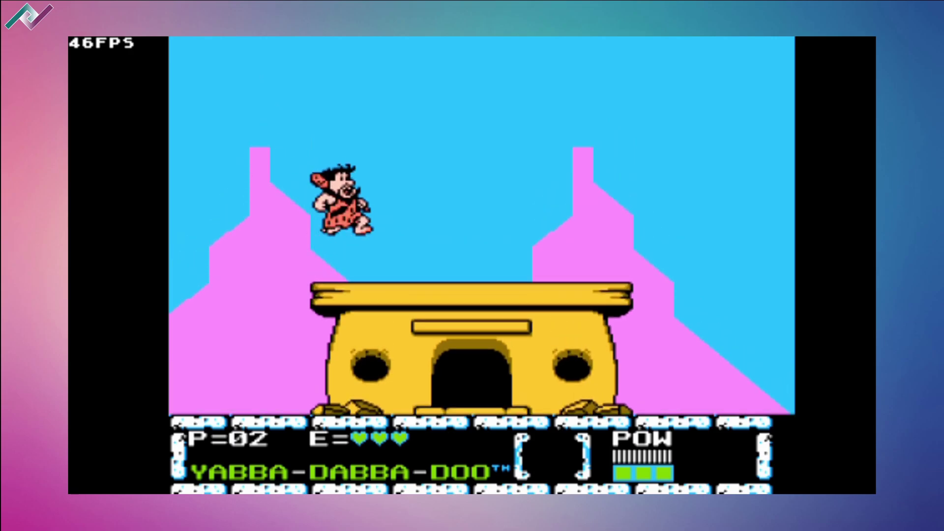
{"action": "key", "text": "Left"}
{"action": "key", "text": "Right"}
{"action": "key", "text": "x"}
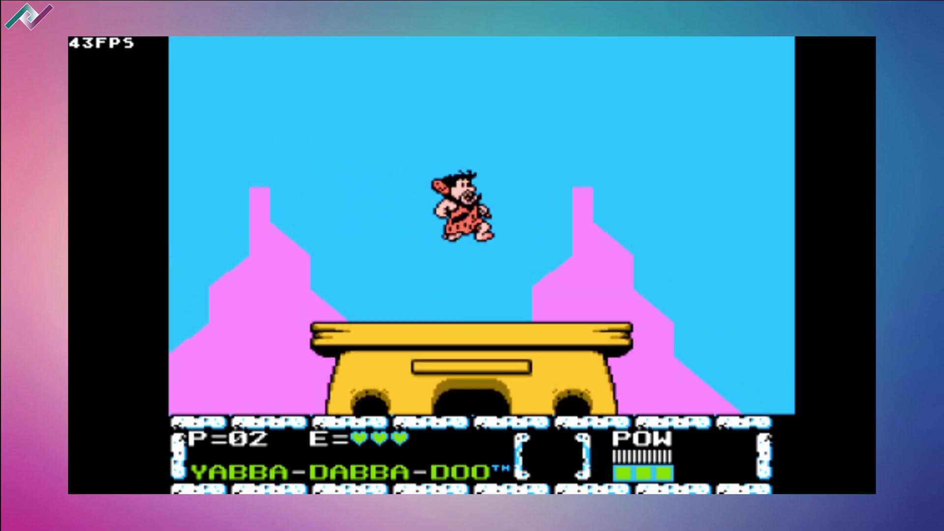
{"action": "key", "text": "Left"}
{"action": "key", "text": "Right"}
{"action": "key", "text": "x"}
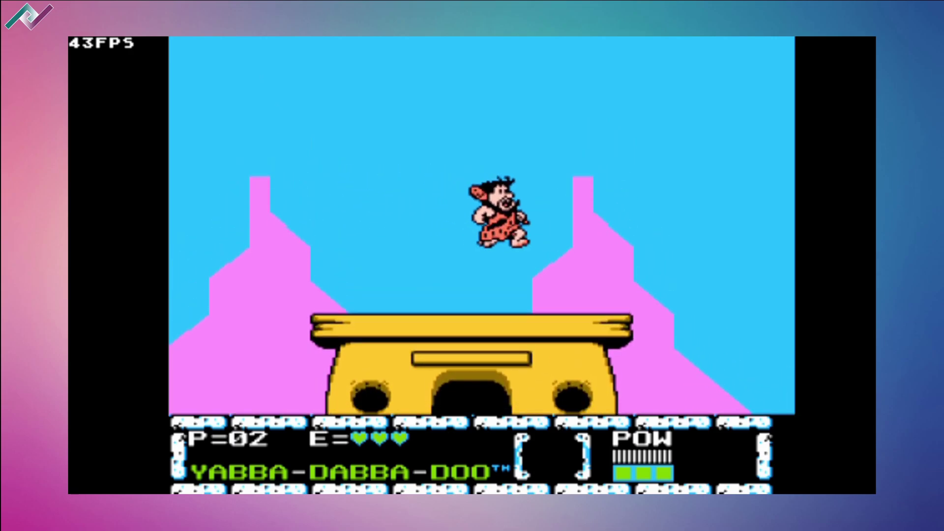
{"action": "key", "text": "Left"}
{"action": "key", "text": "x"}
{"action": "key", "text": "Right"}
{"action": "key", "text": "Right"}
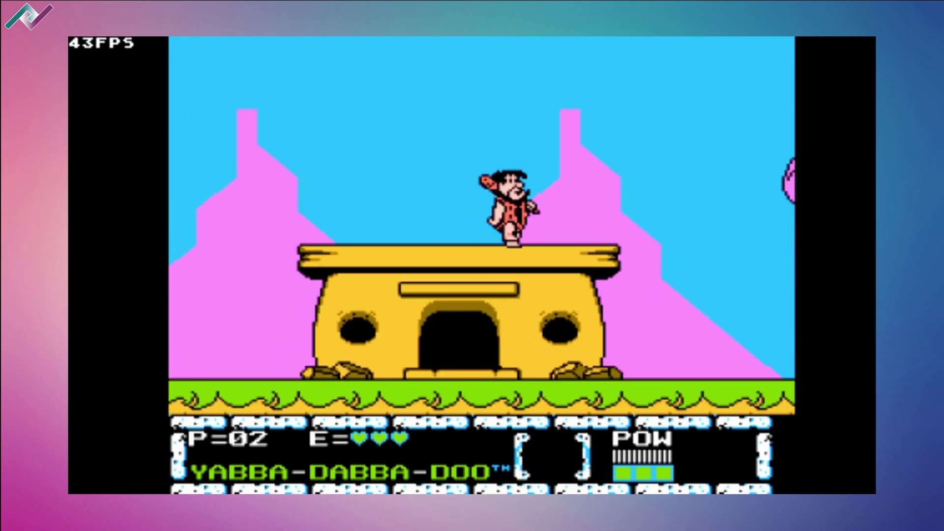
- Walk and jump Fred back and forth along the hut's roof
{"action": "key", "text": "Left"}
{"action": "key", "text": "x"}
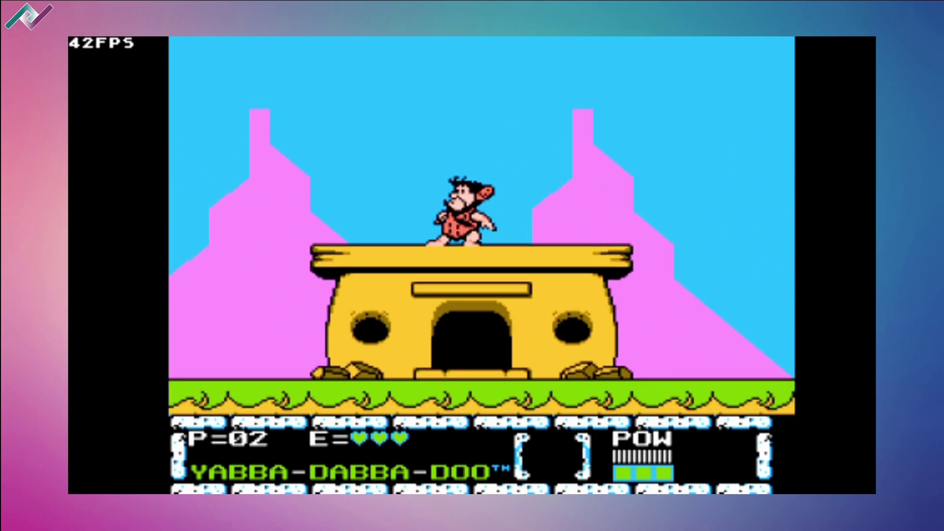
{"action": "key", "text": "Right"}
{"action": "key", "text": "x"}
{"action": "key", "text": "Left"}
{"action": "key", "text": "x"}
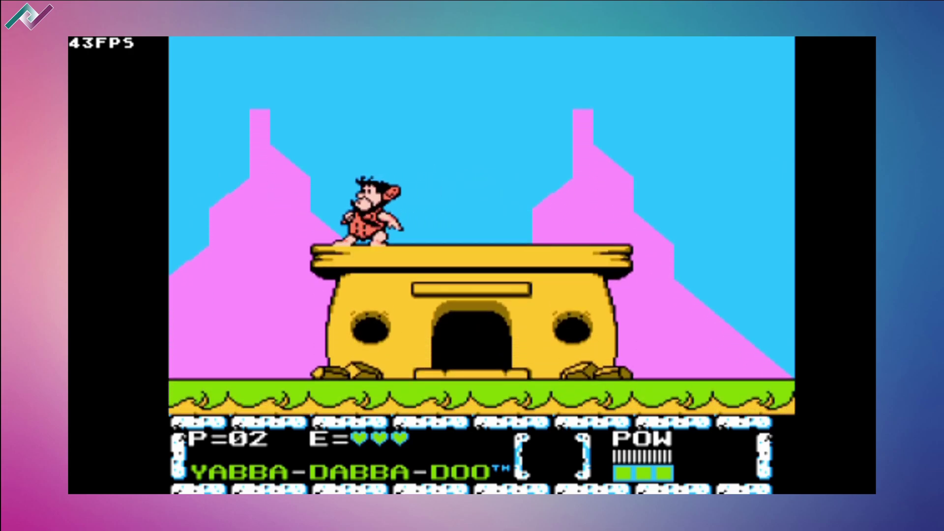
{"action": "key", "text": "Right"}
{"action": "key", "text": "x"}
{"action": "key", "text": "Right"}
- Leave the game through the emulator menu to the ROM list and launch Mega Man (USA).nes
{"action": "key", "text": "x"}
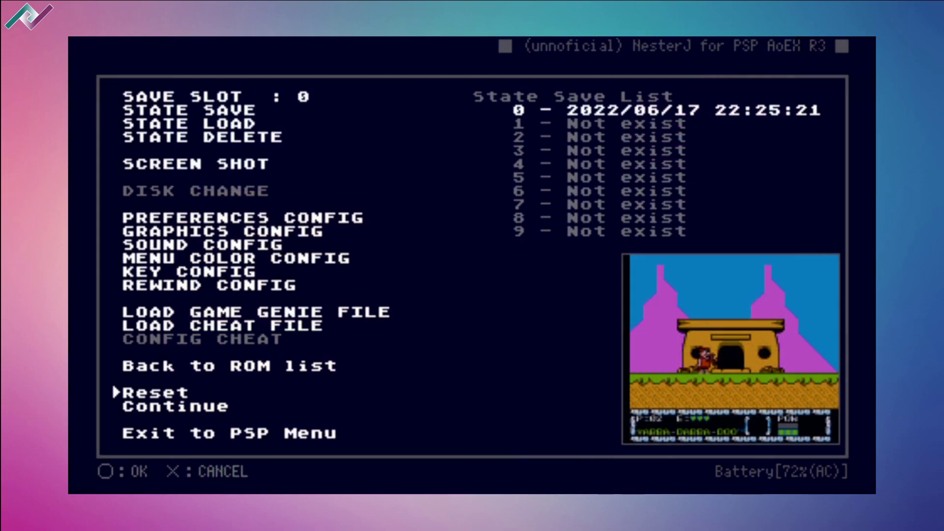
{"action": "key", "text": "x"}
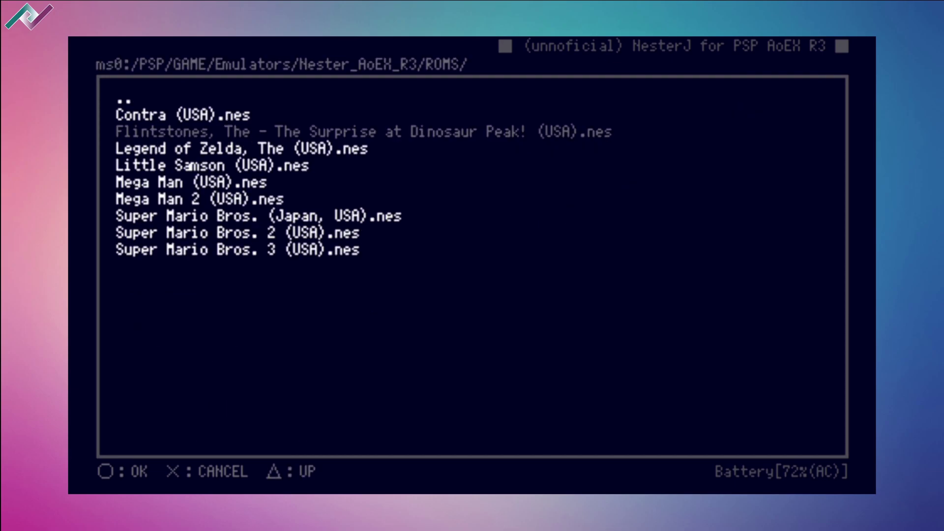
{"action": "key", "text": "Down"}
{"action": "key", "text": "Down"}
{"action": "key", "text": "Up"}
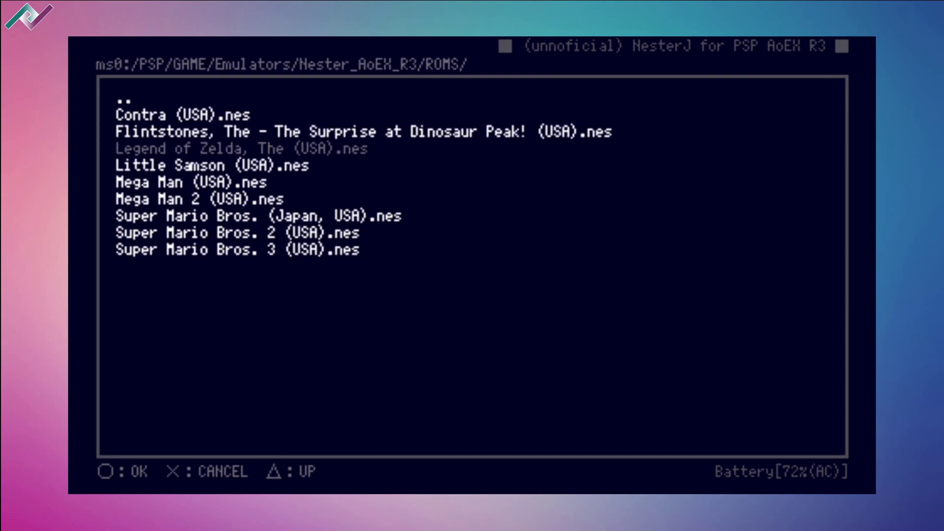
{"action": "key", "text": "Down"}
{"action": "key", "text": "Down"}
{"action": "key", "text": "Down"}
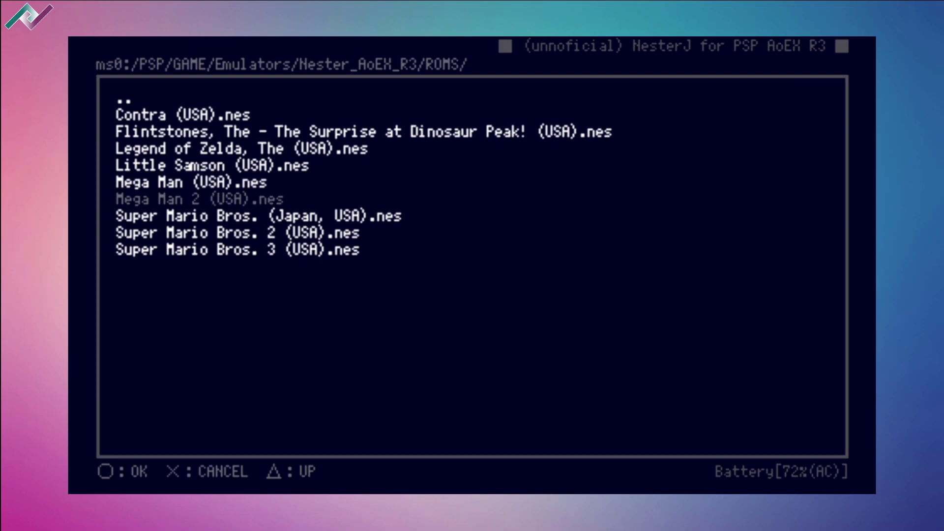
{"action": "key", "text": "Up"}
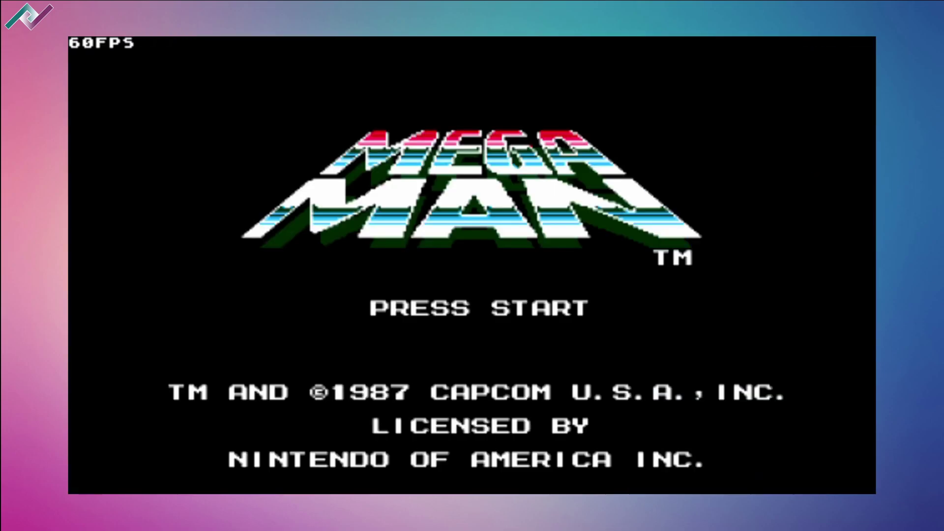
- Start Mega Man and move the stage selection past Gutsman and Iceman to Fireman
{"action": "key", "text": "Return"}
{"action": "key", "text": "Right"}
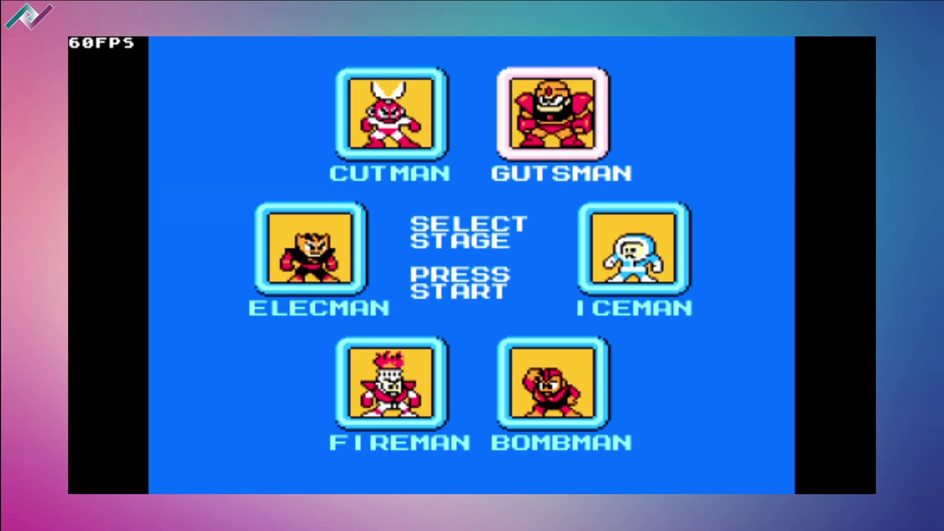
{"action": "key", "text": "Right"}
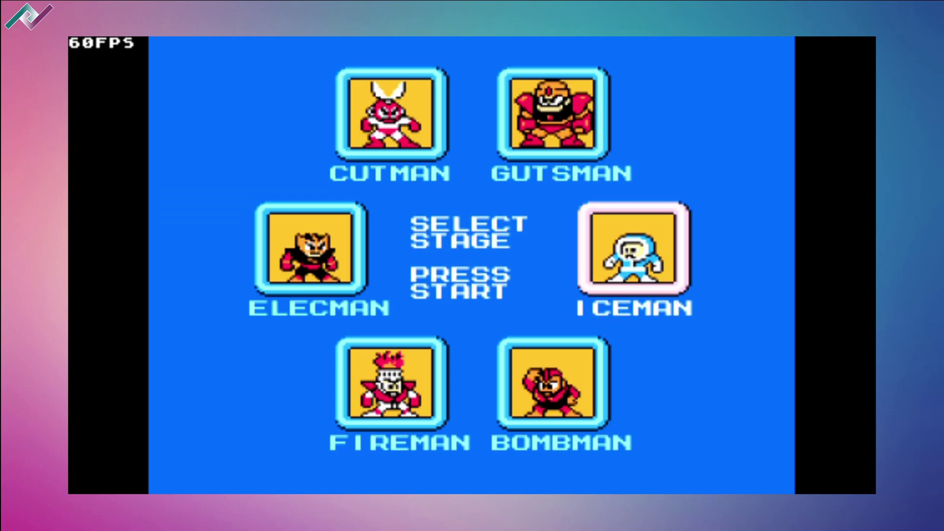
{"action": "key", "text": "Right"}
{"action": "key", "text": "Right"}
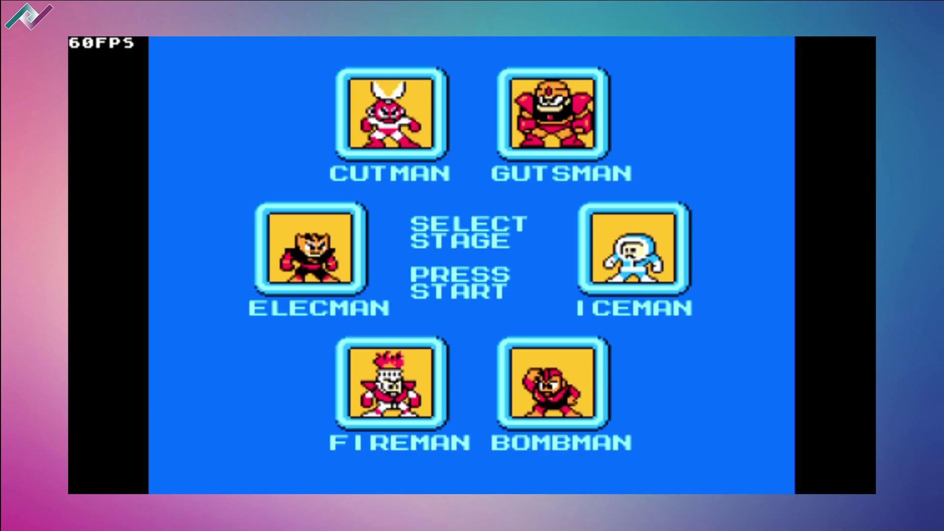
- Change the emulator's screen size to GPU 4:3 on the Mega Man stage selection screen
{"action": "key", "text": "w"}
{"action": "key", "text": "w"}
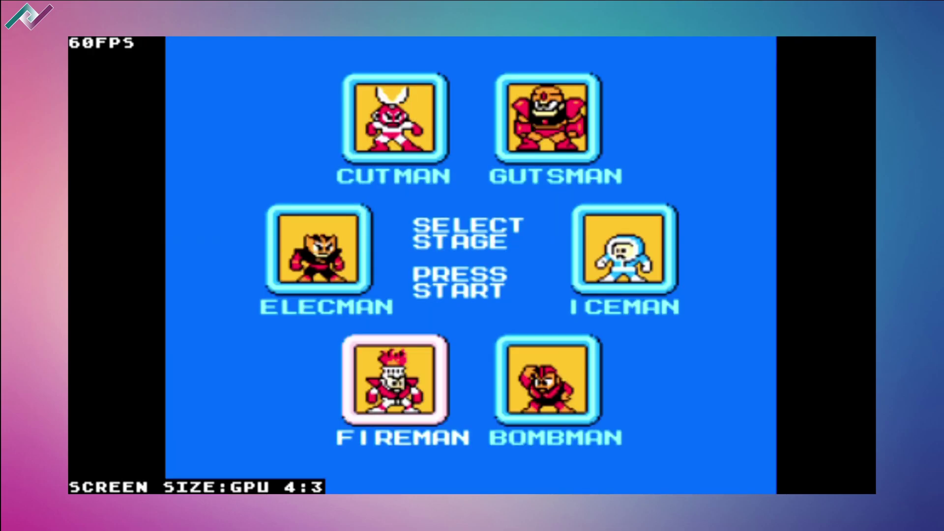
- Start Elecman's stage in Mega Man and run and jump back and forth on the ground floor
{"action": "key", "text": "Up"}
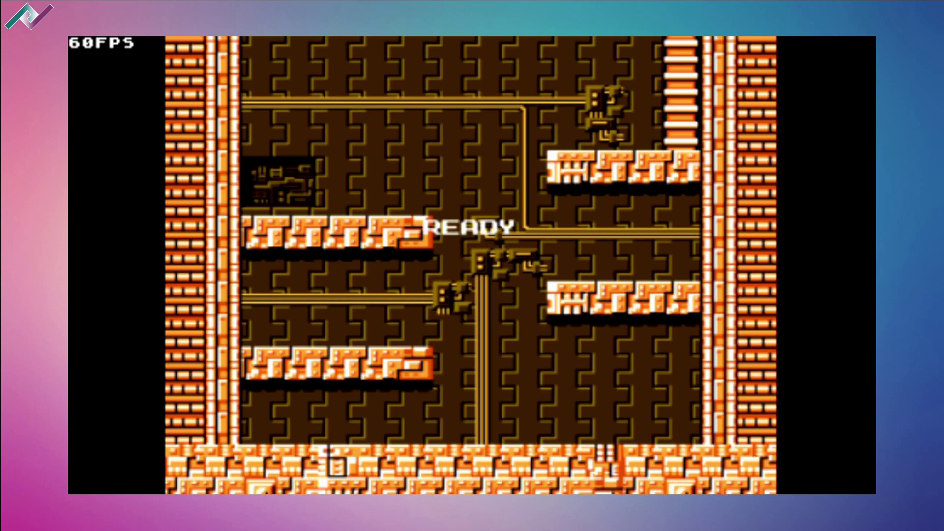
{"action": "key", "text": "Right"}
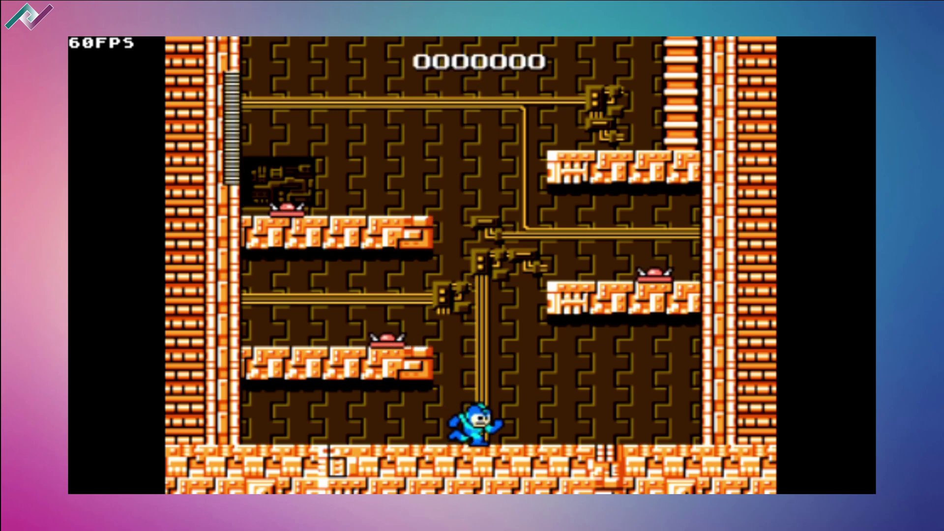
{"action": "key", "text": "Right"}
{"action": "key", "text": "z"}
{"action": "key", "text": "z"}
{"action": "key", "text": "z"}
{"action": "key", "text": "Left"}
{"action": "key", "text": "z"}
{"action": "key", "text": "z"}
{"action": "key", "text": "z"}
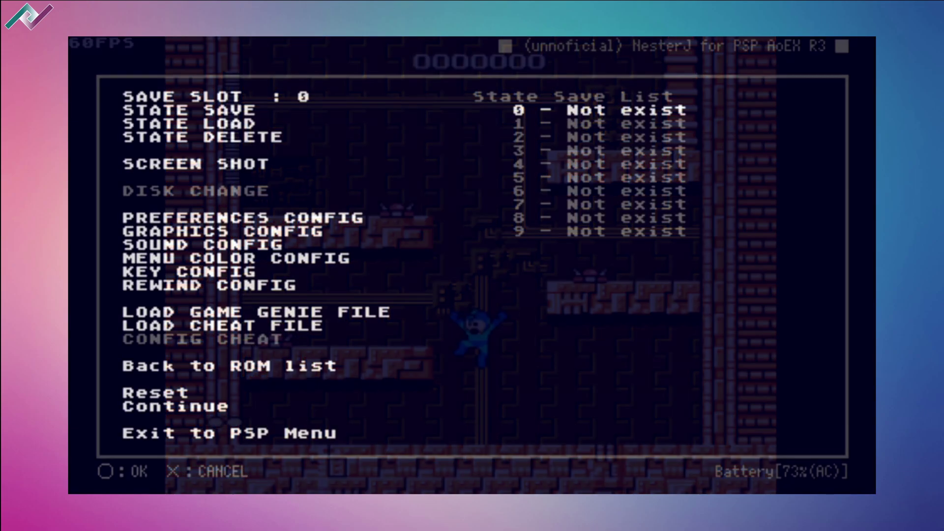
- Leave Mega Man for the emulator's ROM list and launch Little Samson (USA).nes
{"action": "key", "text": "Return"}
{"action": "key", "text": "Down"}
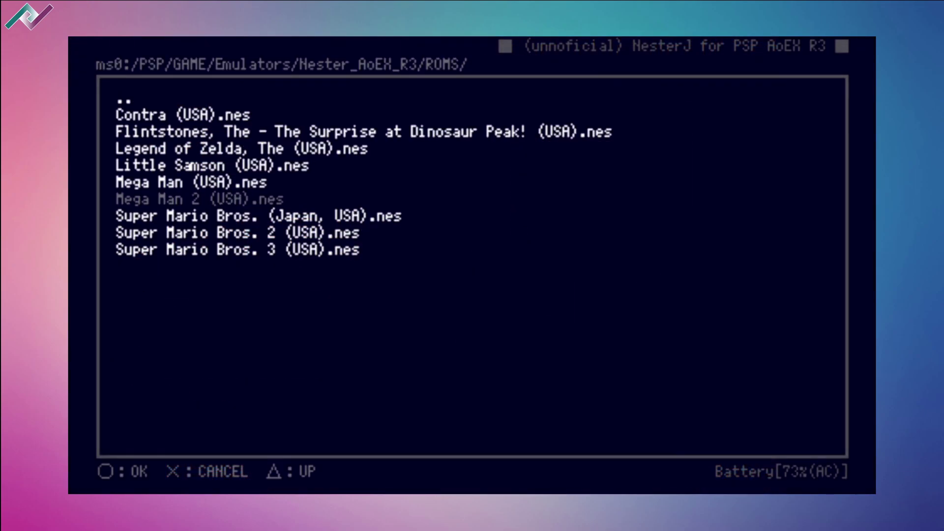
{"action": "key", "text": "Up"}
{"action": "key", "text": "Up"}
{"action": "key", "text": "Up"}
{"action": "key", "text": "Down"}
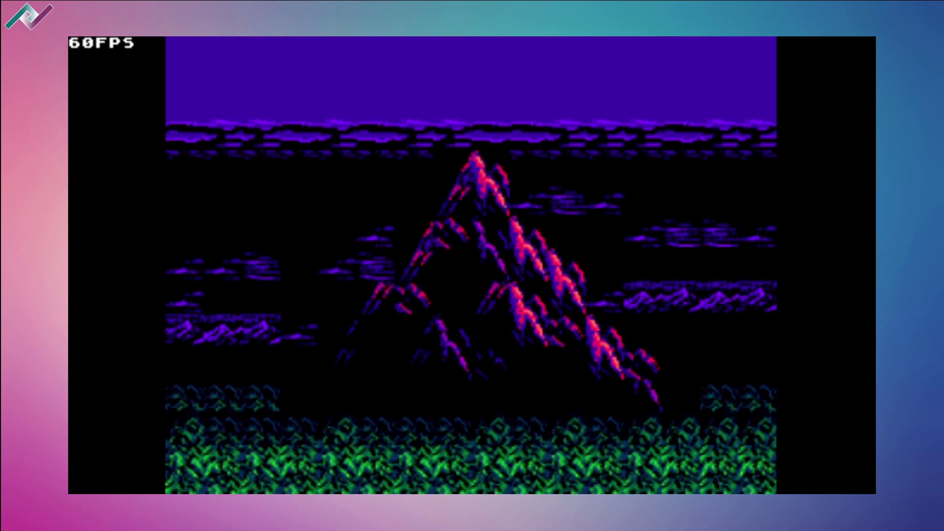
- Start Little Samson from its title screen and change the emulator's screen size to GPU FULL SCREEN on the character selection
{"action": "key", "text": "Return"}
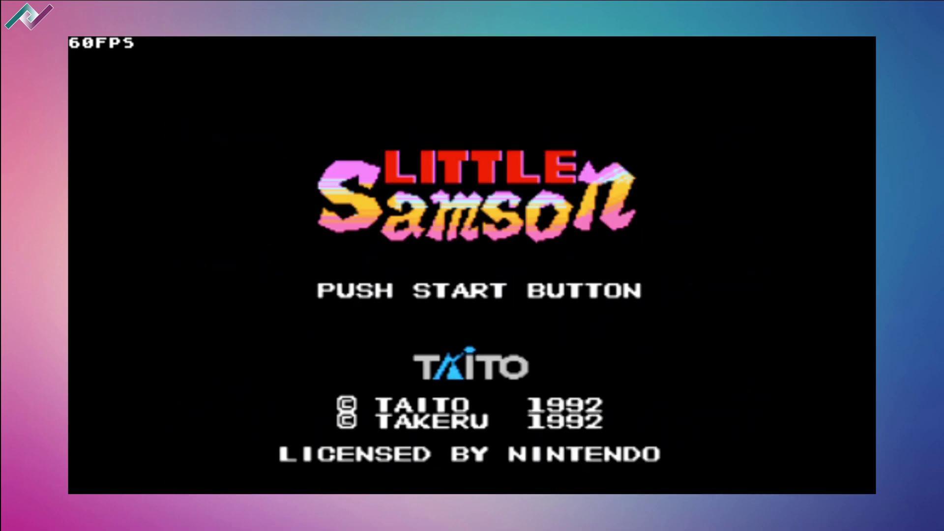
{"action": "key", "text": "Return"}
{"action": "key", "text": "Return"}
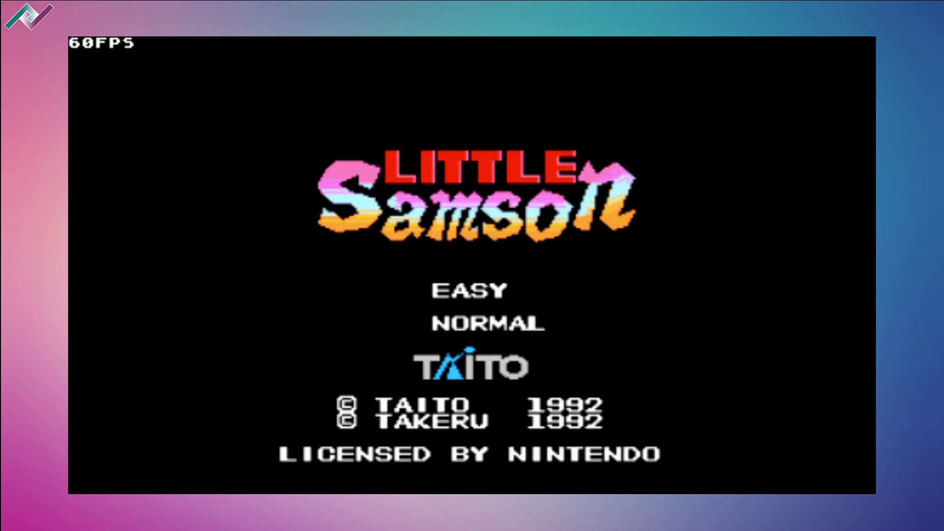
{"action": "key", "text": "w"}
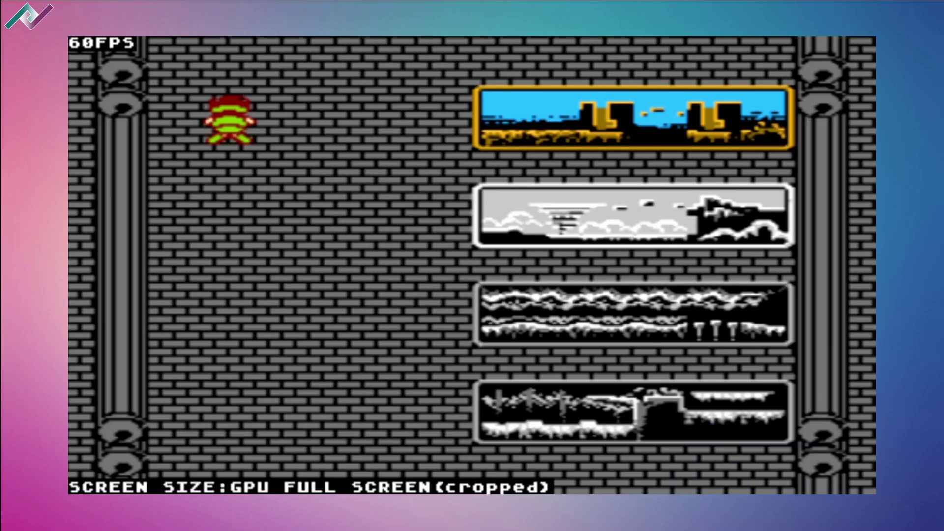
{"action": "key", "text": "F8"}
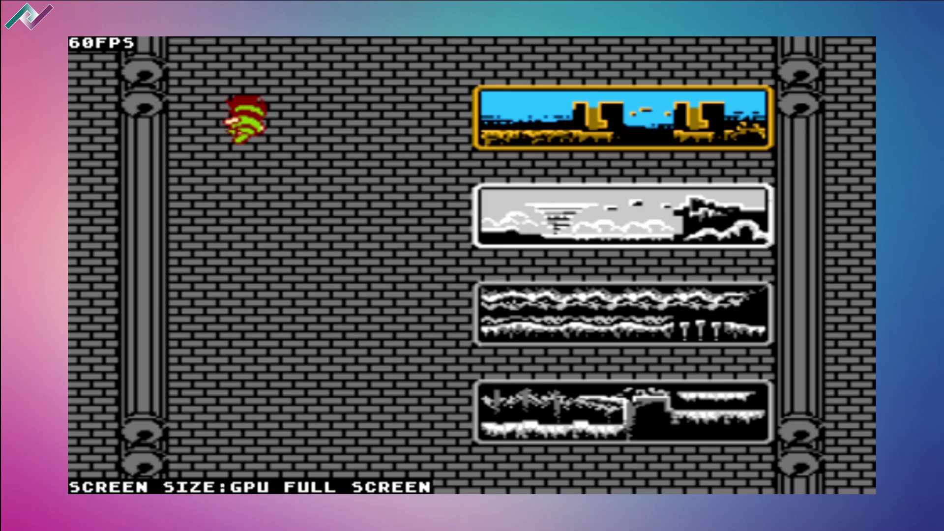
- Move the character selection to the dragon and back to Samson, and enter Samson's stage
{"action": "key", "text": "Down"}
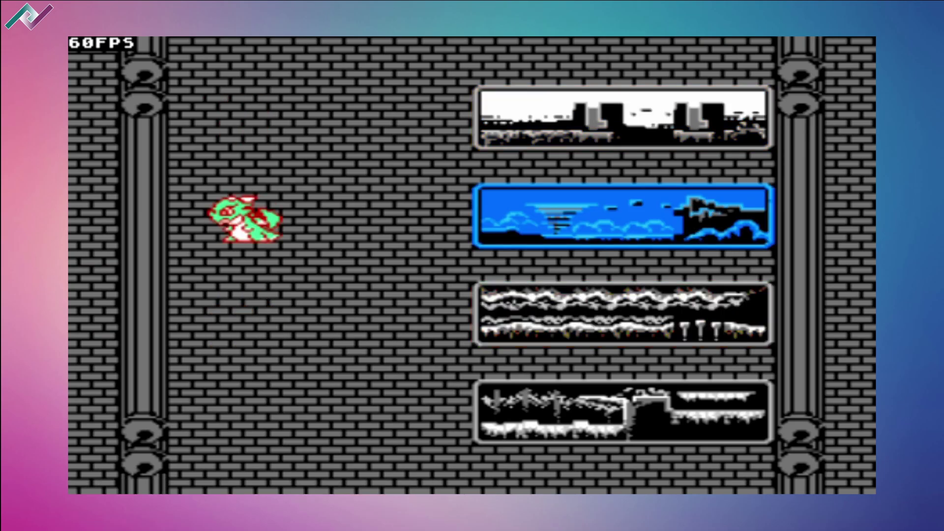
{"action": "key", "text": "Up"}
{"action": "key", "text": "Return"}
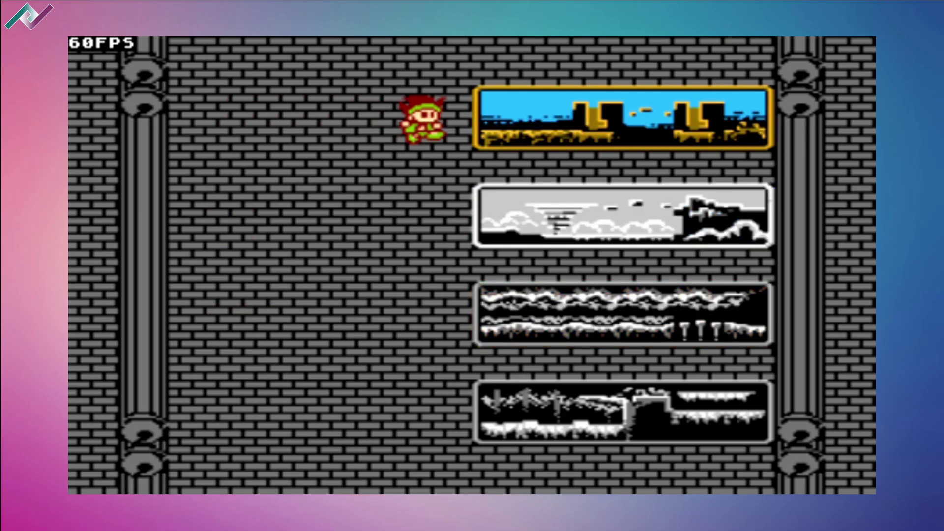
{"action": "key", "text": "Right"}
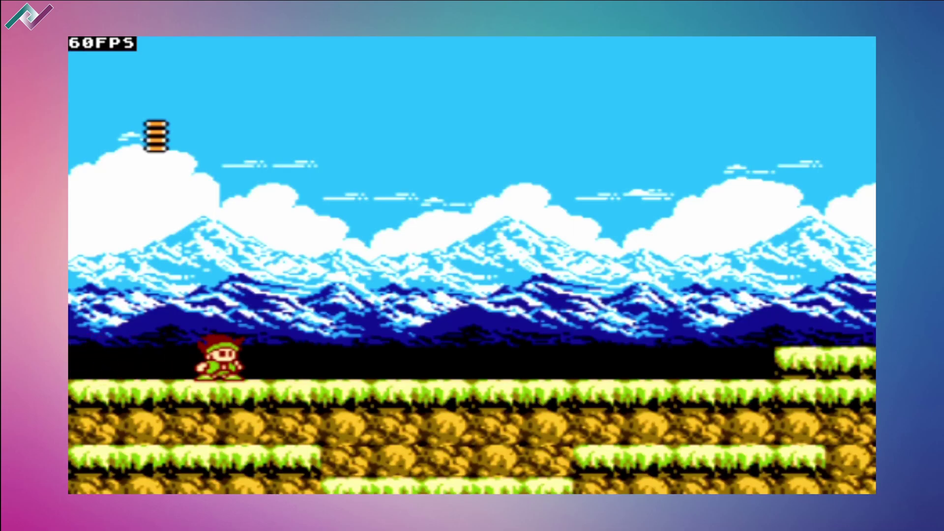
- Run and jump Samson along the opening ground while throwing bells, up to the first raised ledge
{"action": "key", "text": "Right"}
{"action": "key", "text": "z"}
{"action": "key", "text": "x"}
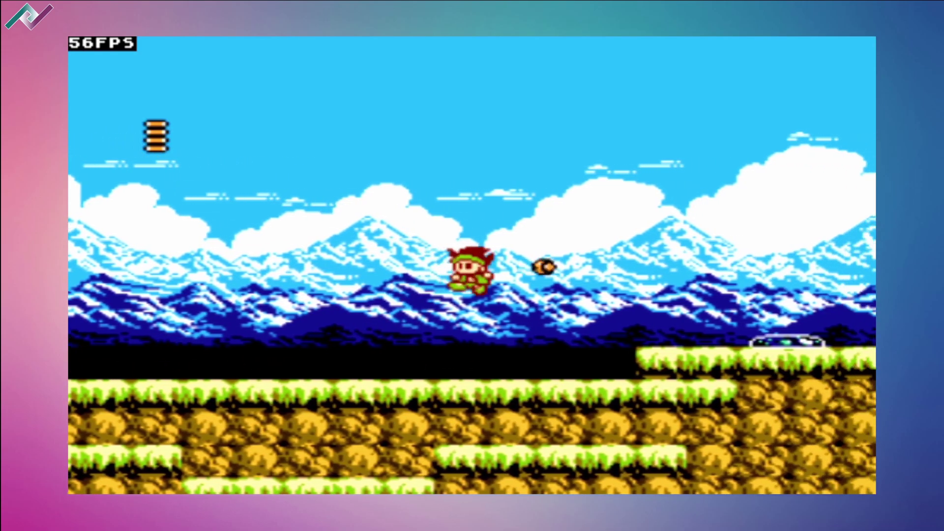
{"action": "key", "text": "Left"}
{"action": "key", "text": "Right"}
{"action": "key", "text": "z"}
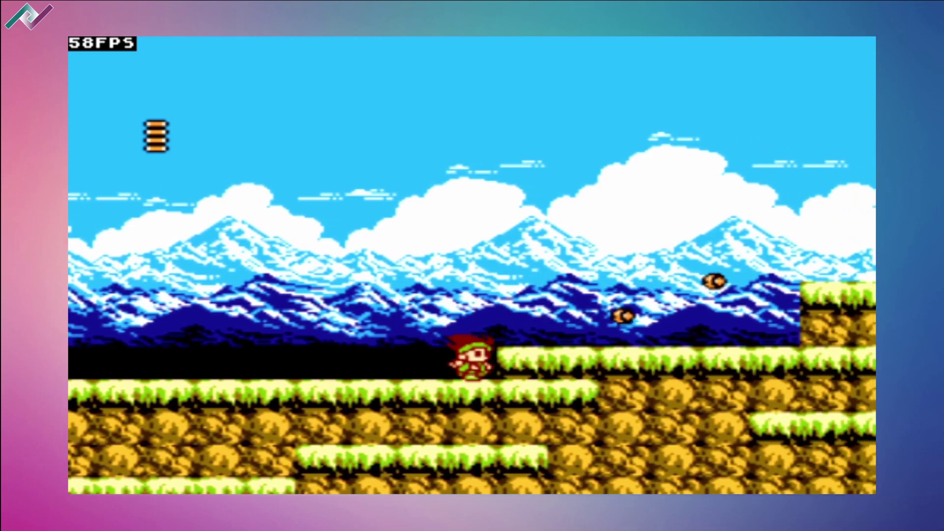
- Jump Samson over the stepped grassy ledges and down to the lower ground before the cave
{"action": "key", "text": "z"}
{"action": "key", "text": "Right"}
{"action": "key", "text": "z"}
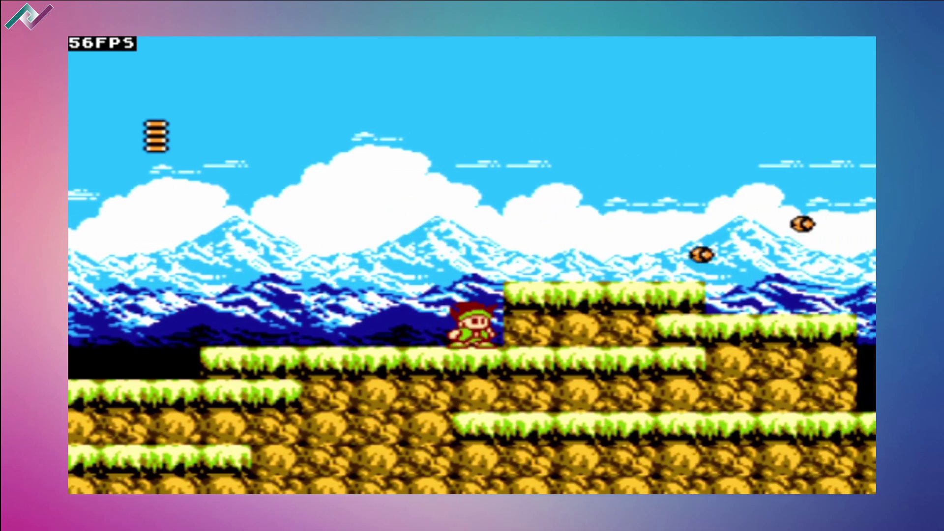
{"action": "key", "text": "z"}
{"action": "key", "text": "Right"}
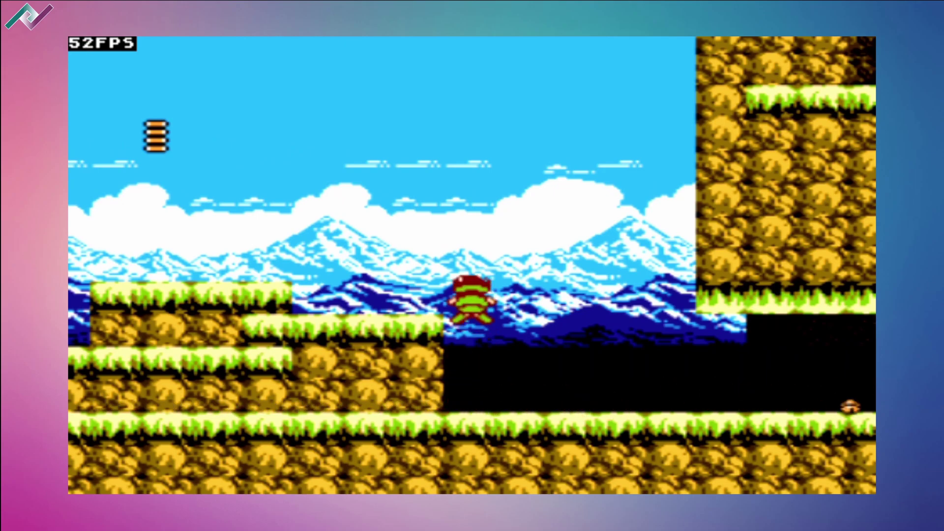
{"action": "key", "text": "Right"}
{"action": "key", "text": "z"}
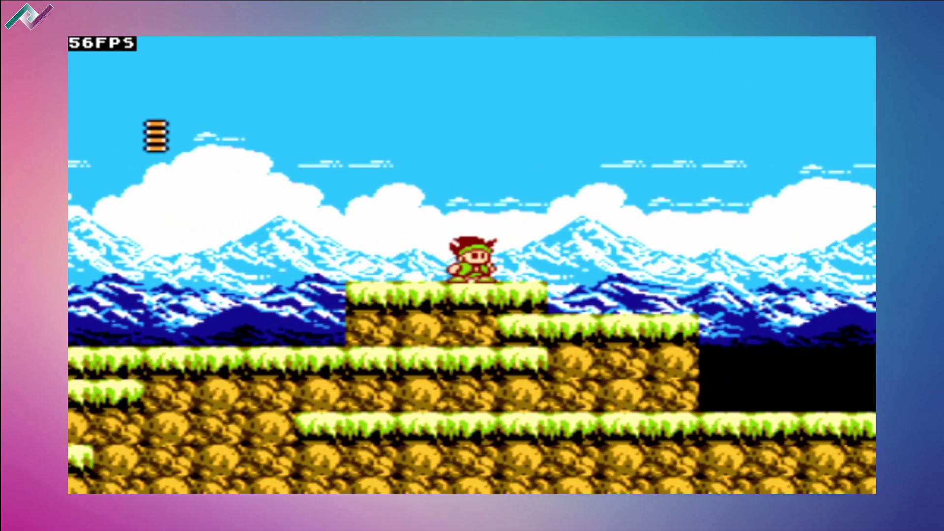
{"action": "key", "text": "Right"}
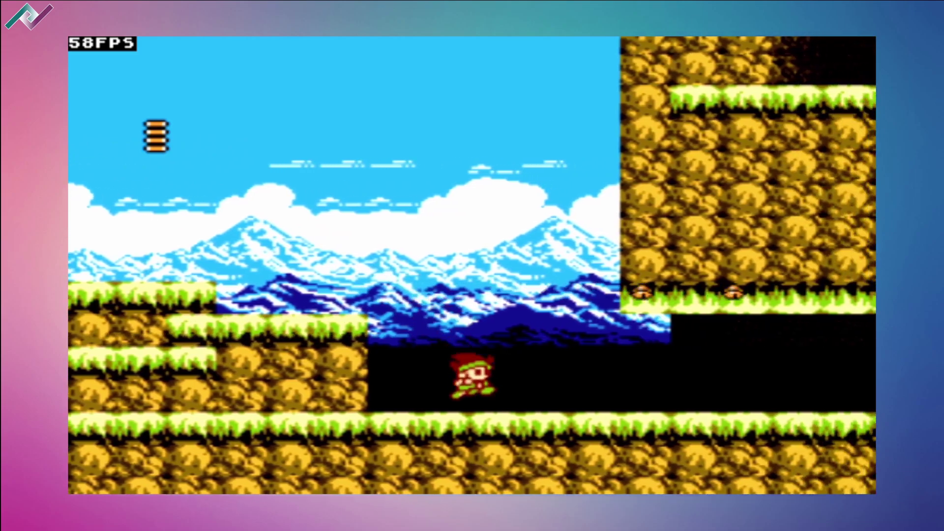
- Run Samson into the cave, double back to the entrance, and advance to the raised ledge at the far end
{"action": "key", "text": "Right"}
{"action": "key", "text": "Left"}
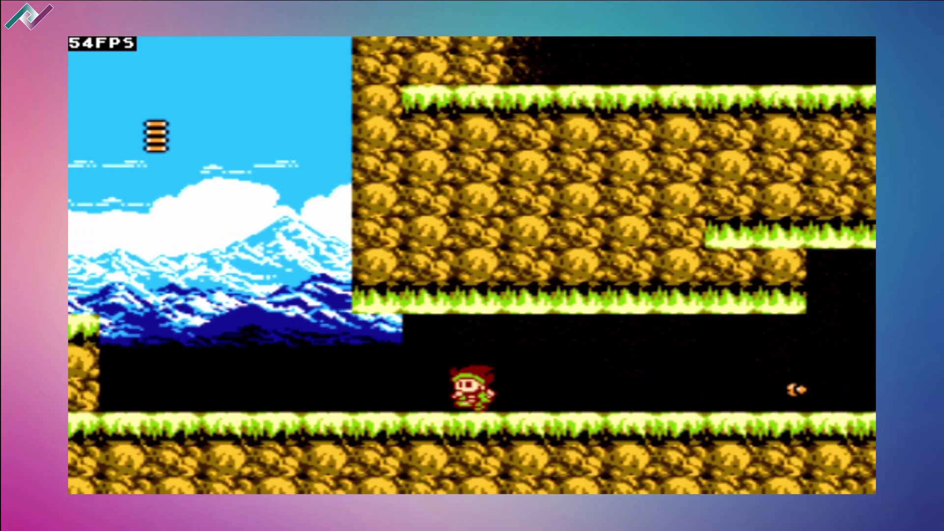
{"action": "key", "text": "z"}
{"action": "key", "text": "Right"}
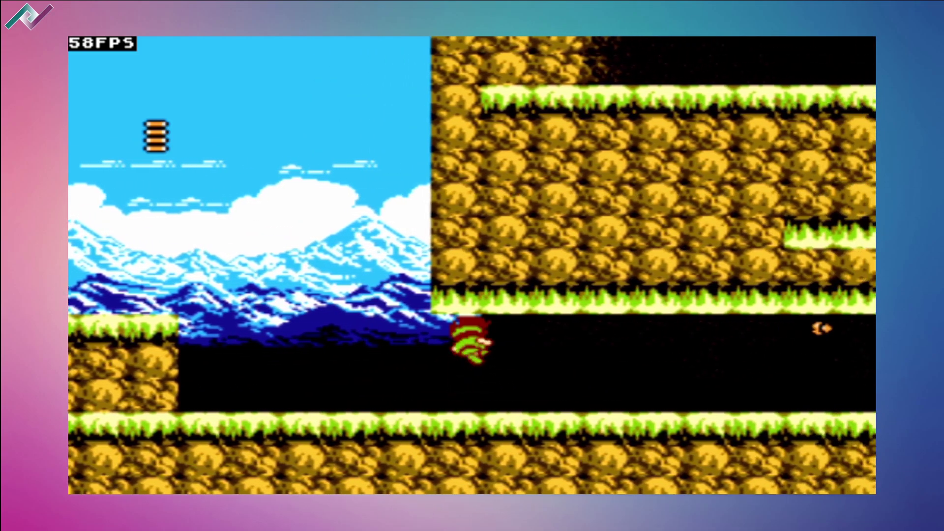
{"action": "key", "text": "Right"}
{"action": "key", "text": "z"}
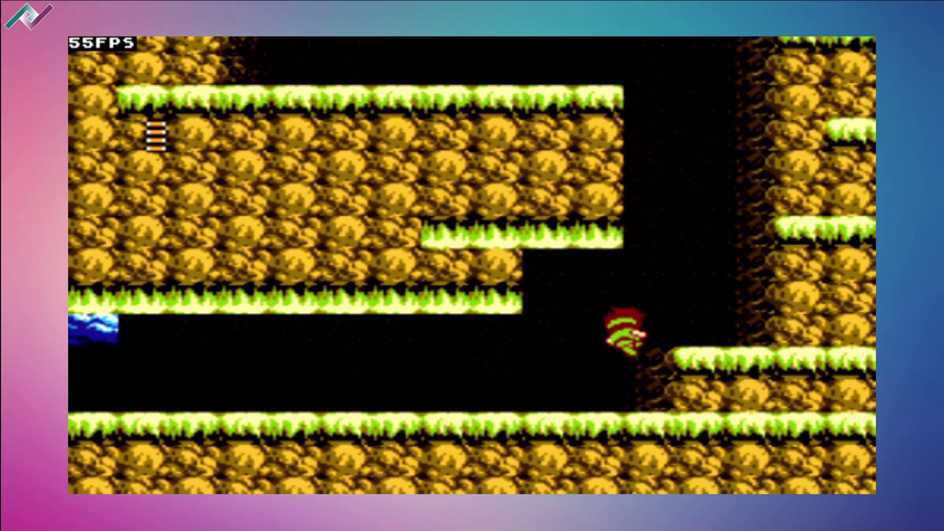
- Jump Samson onto the far cave wall, climb up and down it, and drop back to the ledge
{"action": "key", "text": "z"}
{"action": "key", "text": "z"}
{"action": "key", "text": "Left"}
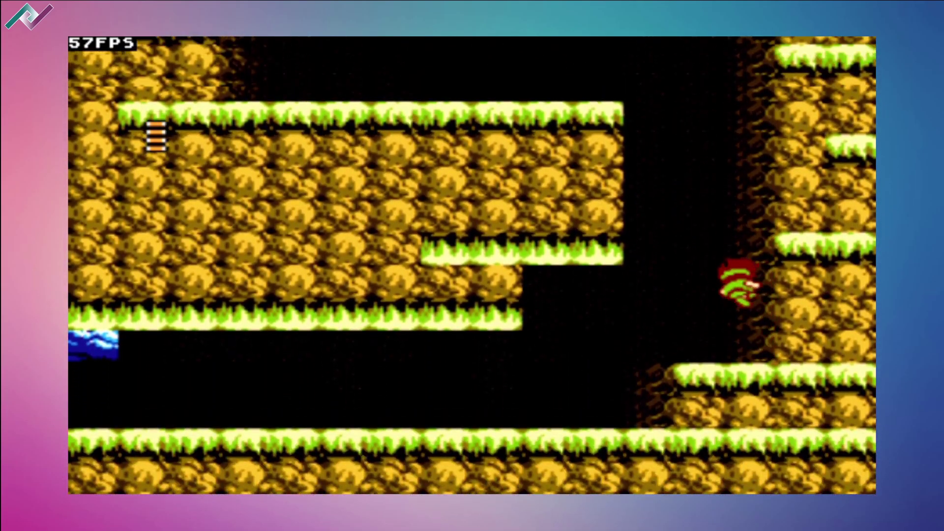
{"action": "key", "text": "Right"}
{"action": "key", "text": "Up"}
{"action": "key", "text": "Down"}
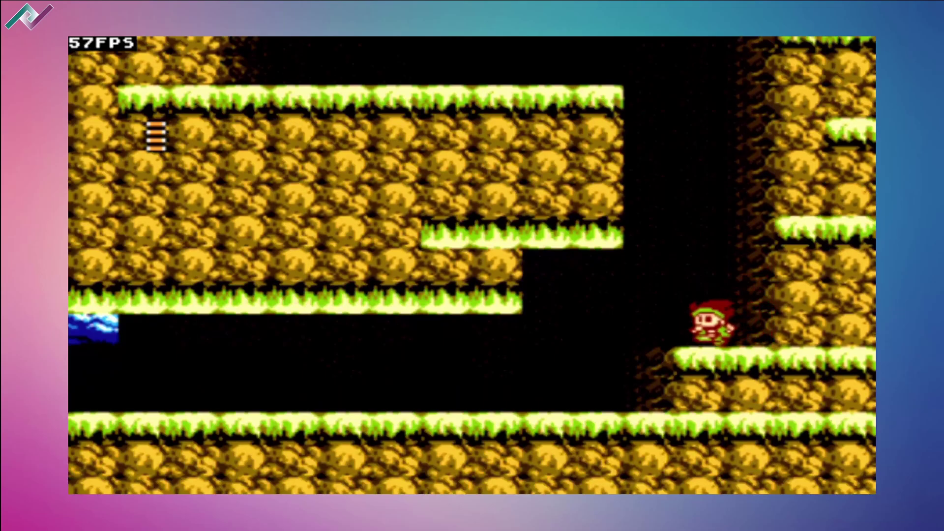
{"action": "key", "text": "Left"}
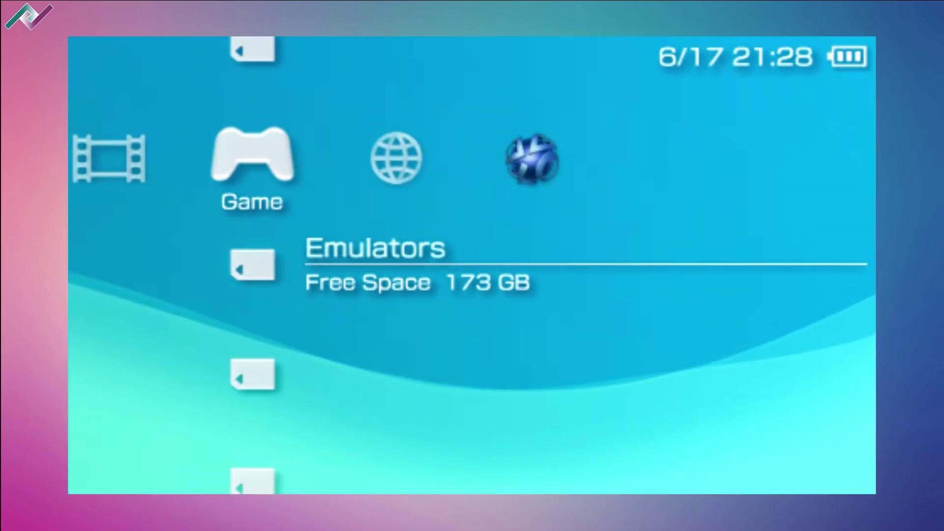
- From the PSP's Game category, open the Adrenaline Recovery Menu and move down to Advanced
{"action": "key", "text": "Down"}
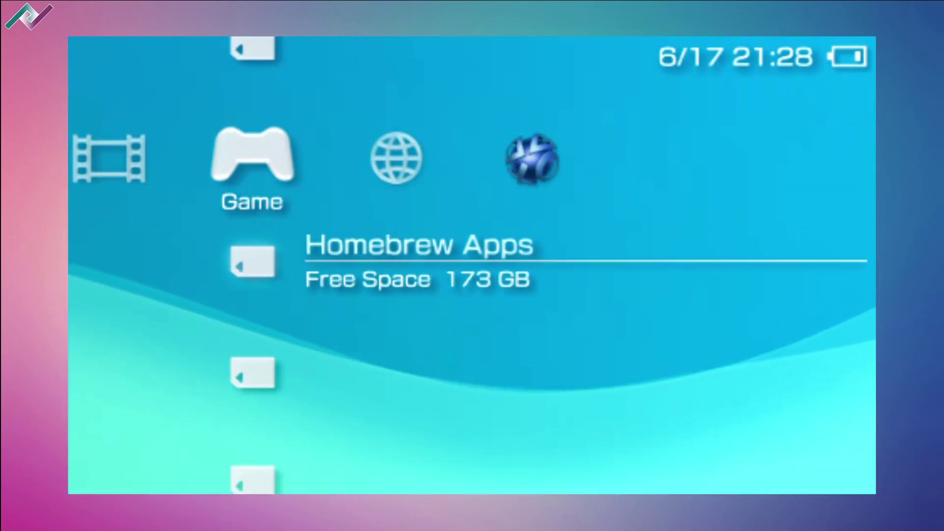
{"action": "key", "text": "Up"}
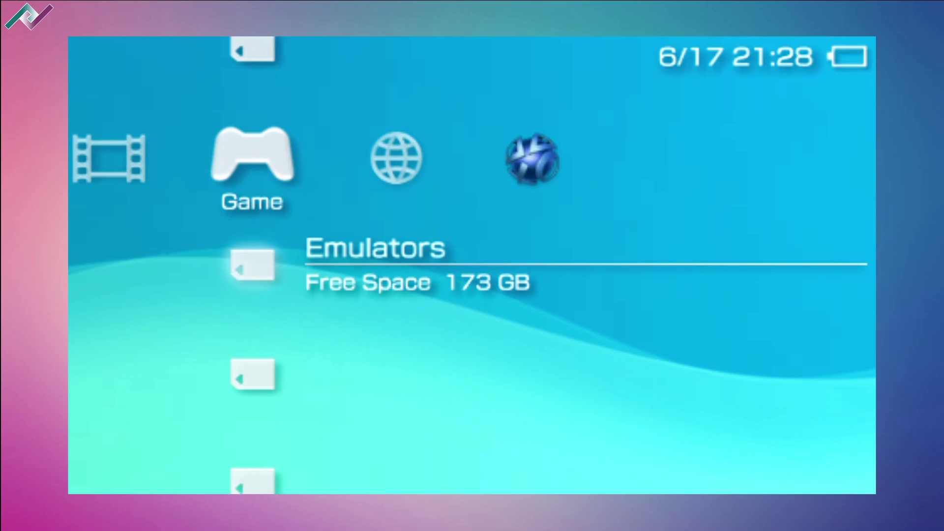
{"action": "key", "text": "v"}
{"action": "key", "text": "Down"}
{"action": "key", "text": "Down"}
{"action": "key", "text": "Down"}
{"action": "key", "text": "Down"}
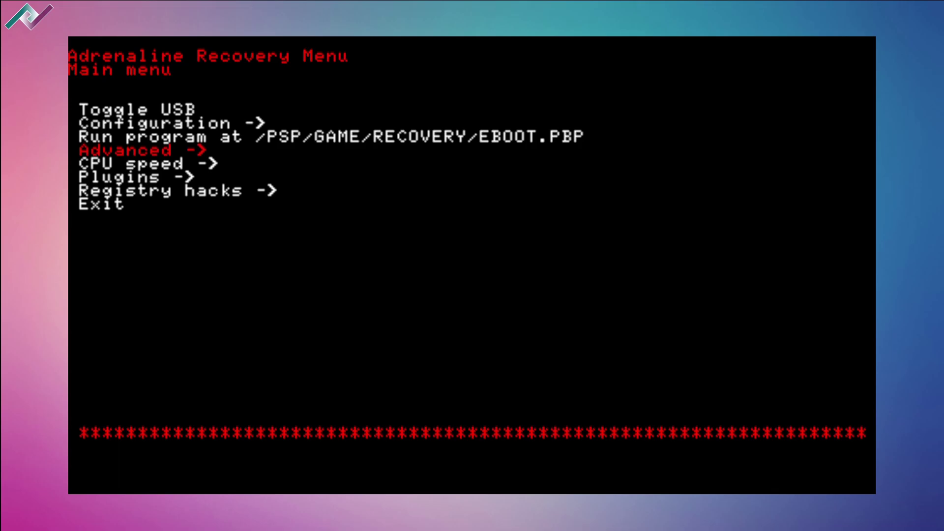
- Look through the recovery menu's Configuration page and return to the main menu
{"action": "key", "text": "Up"}
{"action": "key", "text": "Up"}
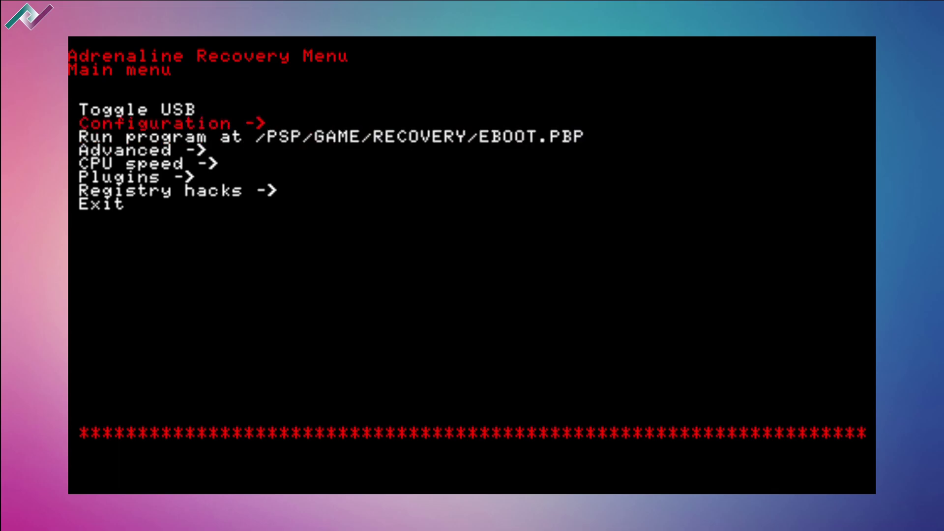
{"action": "key", "text": "Return"}
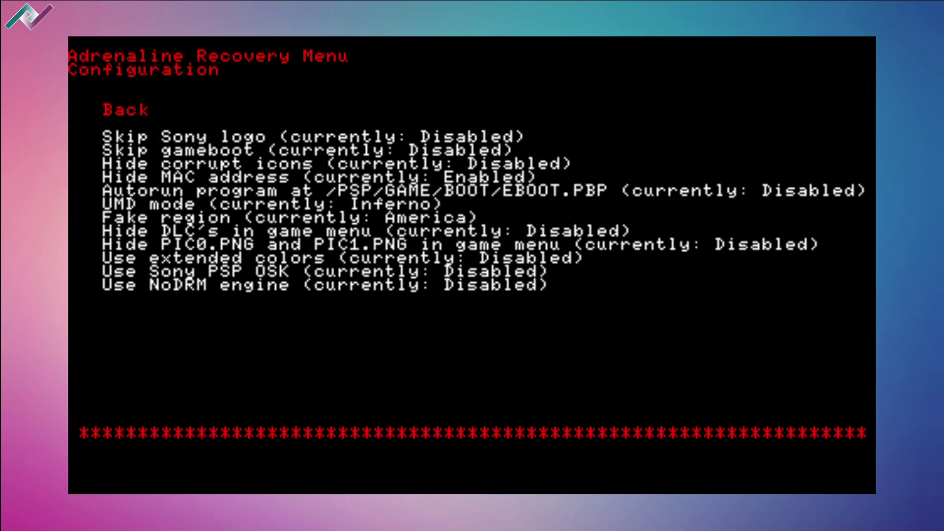
{"action": "key", "text": "Return"}
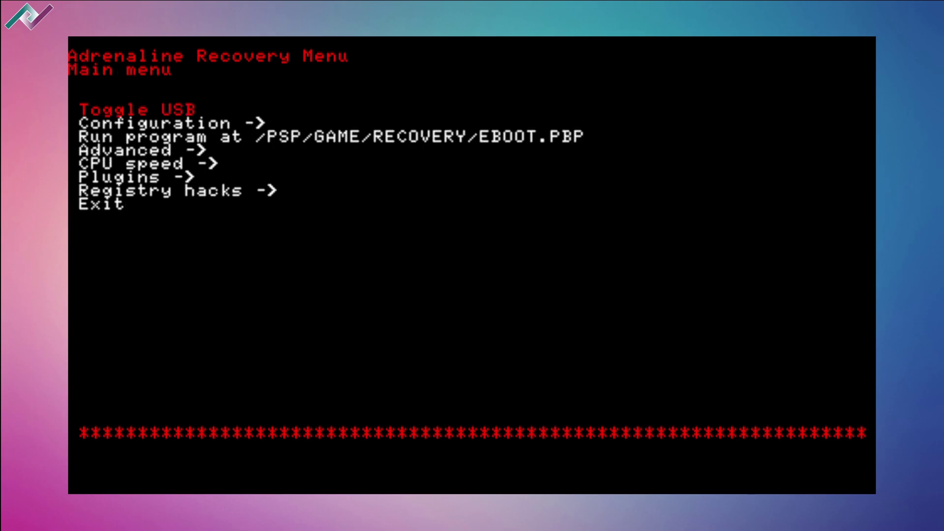
- Examine the Force high memory layout setting under Advanced configuration and go back to the Advanced page
{"action": "key", "text": "Down"}
{"action": "key", "text": "Down"}
{"action": "key", "text": "Down"}
{"action": "key", "text": "Return"}
{"action": "key", "text": "Down"}
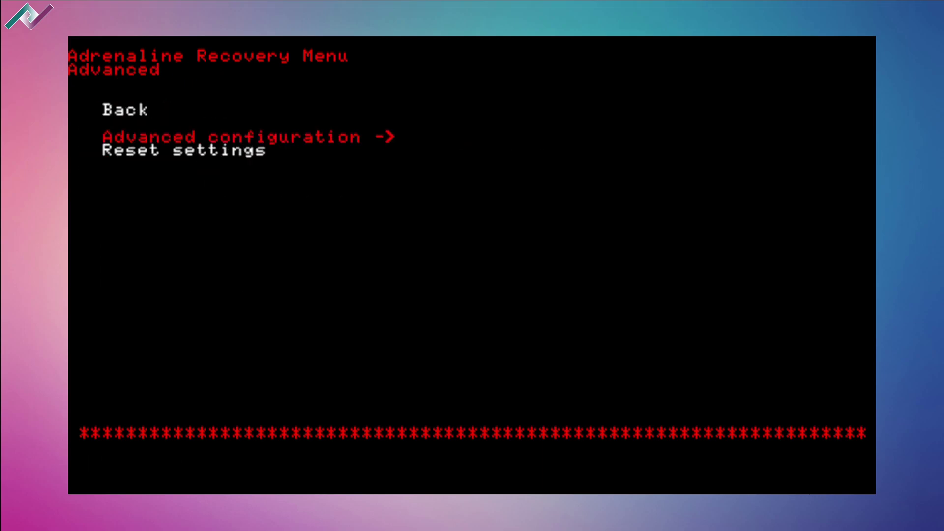
{"action": "key", "text": "Return"}
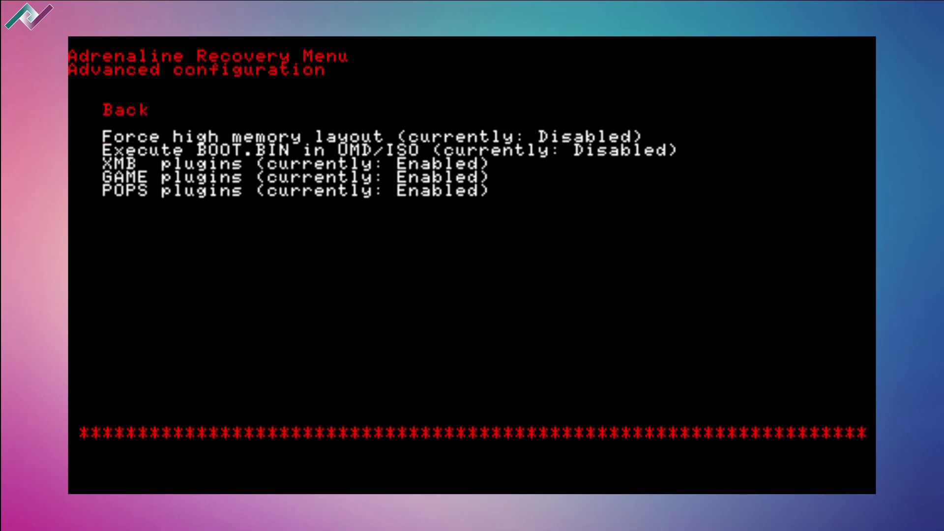
{"action": "key", "text": "Down"}
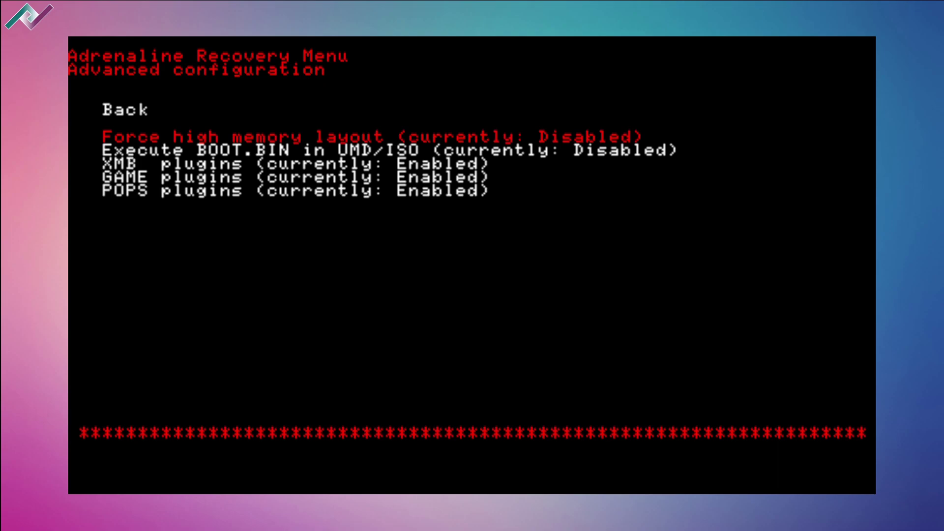
{"action": "key", "text": "Up"}
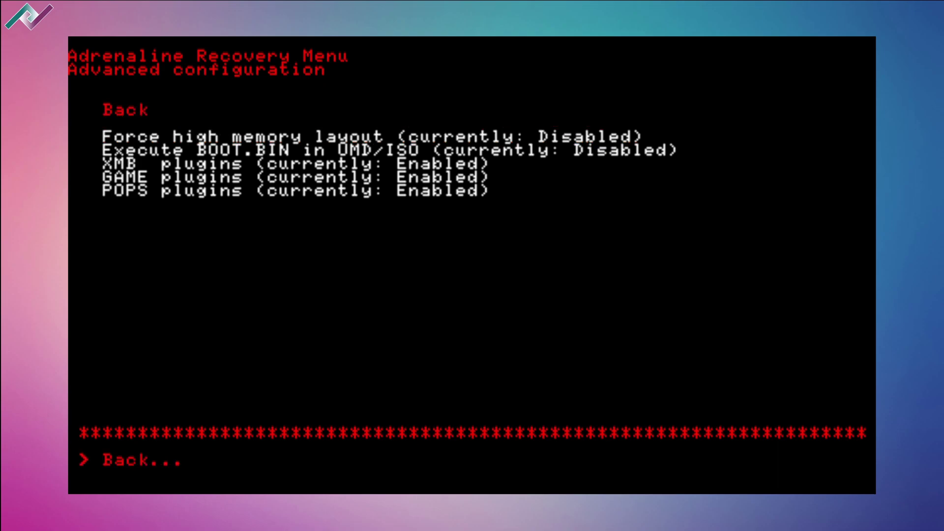
{"action": "key", "text": "Return"}
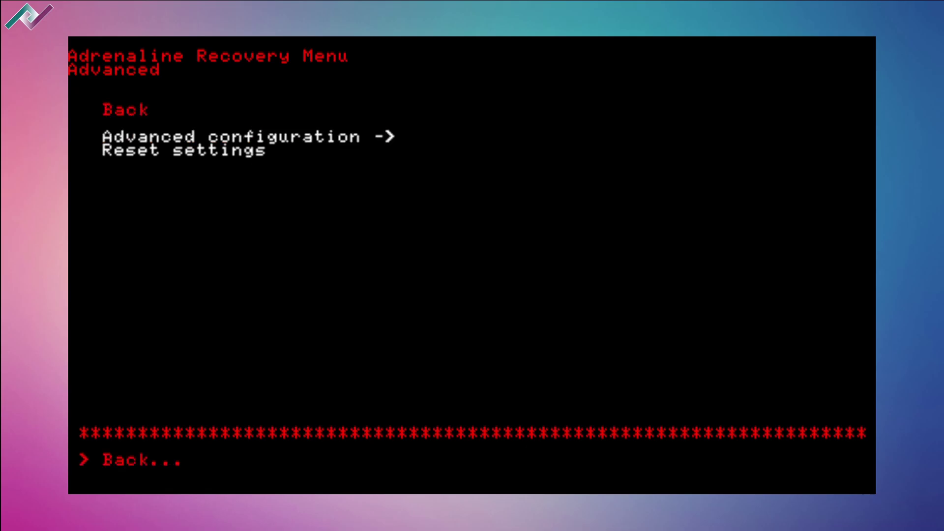
- Leave the Advanced page and open the Plugins manager from the recovery main menu
{"action": "key", "text": "Return"}
{"action": "key", "text": "Down"}
{"action": "key", "text": "Down"}
{"action": "key", "text": "Down"}
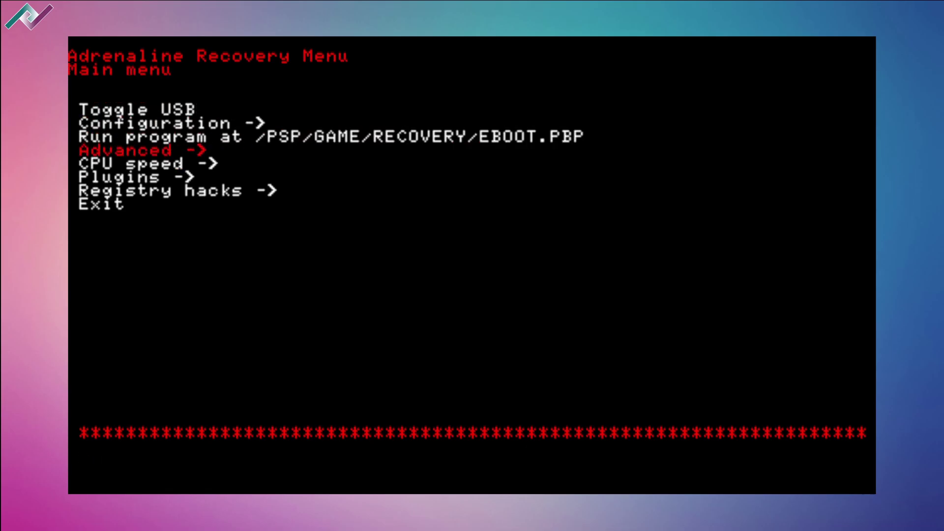
{"action": "key", "text": "Down"}
{"action": "key", "text": "Down"}
{"action": "key", "text": "Return"}
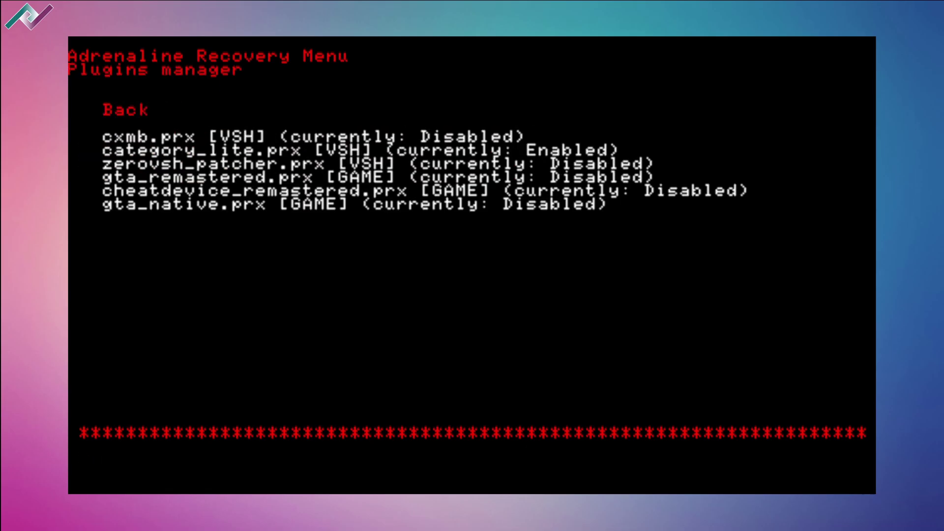
- Examine the VSH and GAME plugins and their enabled states, then return to the recovery main menu
{"action": "key", "text": "Down"}
{"action": "key", "text": "Down"}
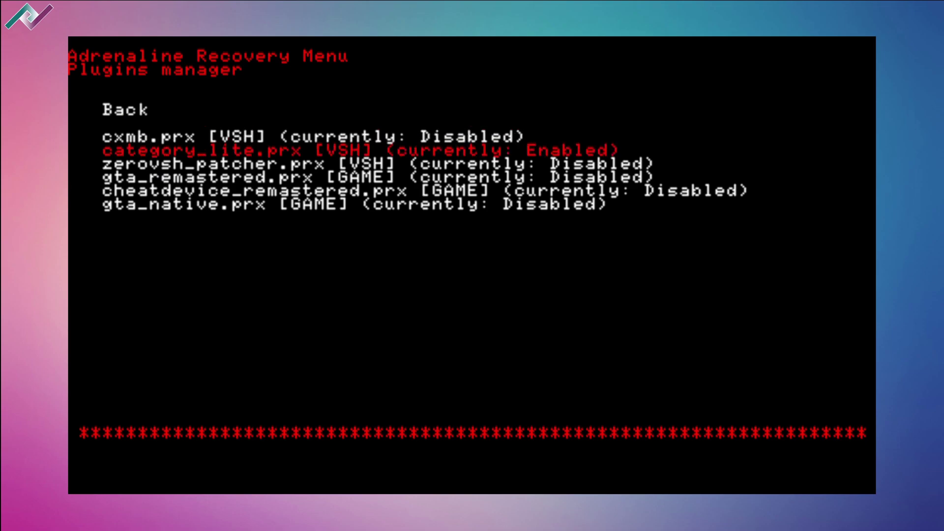
{"action": "key", "text": "Down"}
{"action": "key", "text": "Up"}
{"action": "key", "text": "Down"}
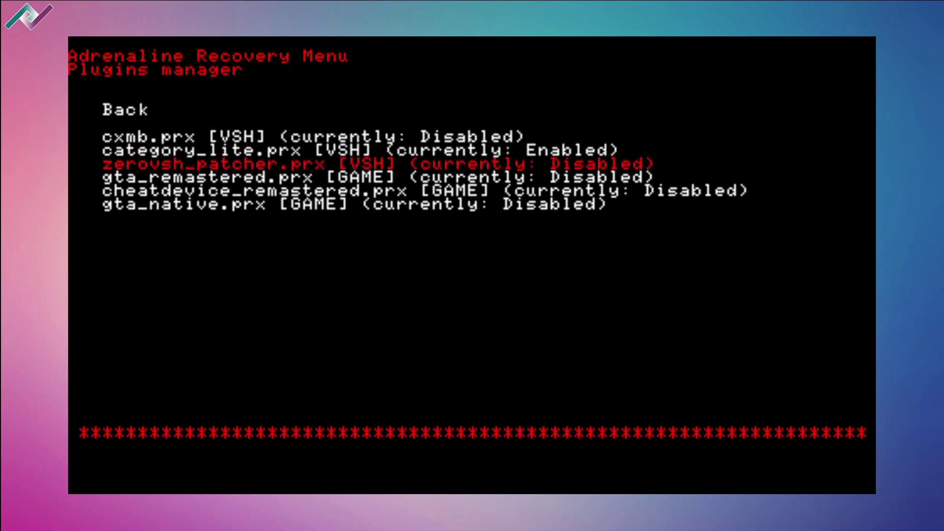
{"action": "key", "text": "Down"}
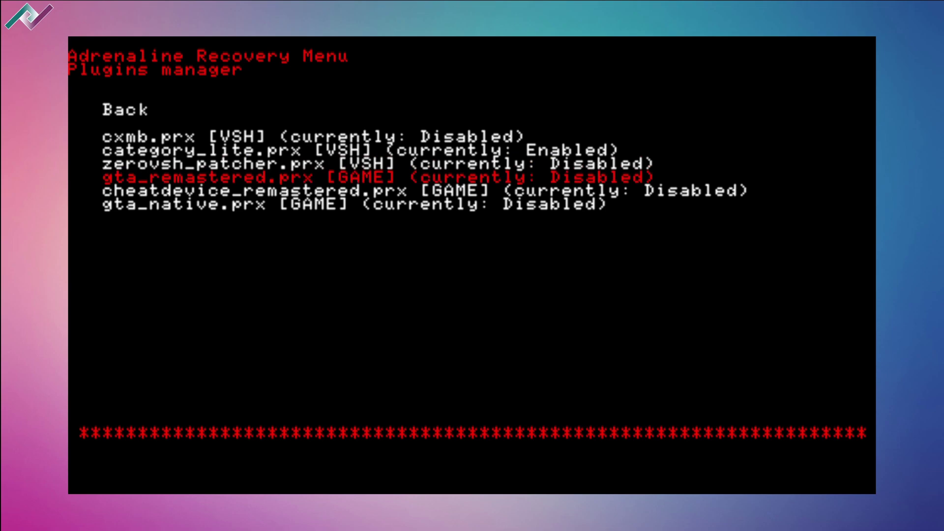
{"action": "key", "text": "Down"}
{"action": "key", "text": "Down"}
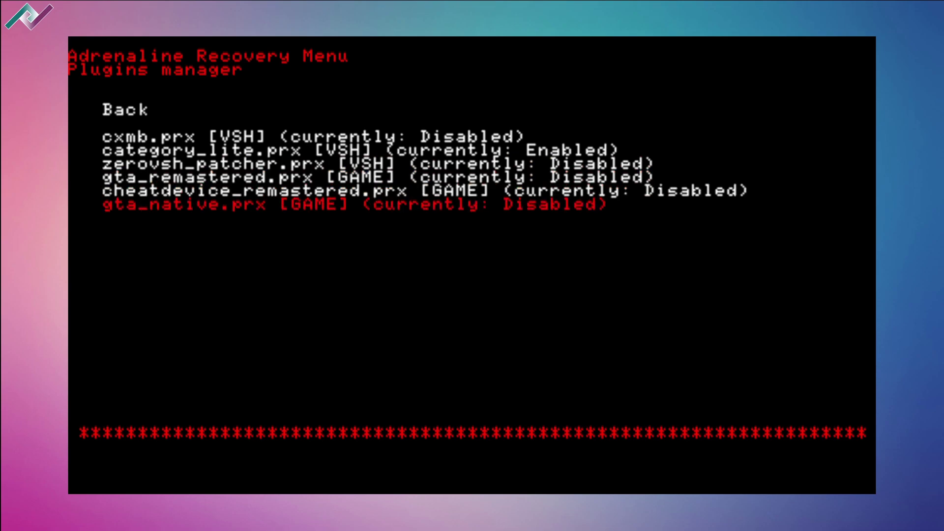
{"action": "key", "text": "Up"}
{"action": "key", "text": "Up"}
{"action": "key", "text": "Down"}
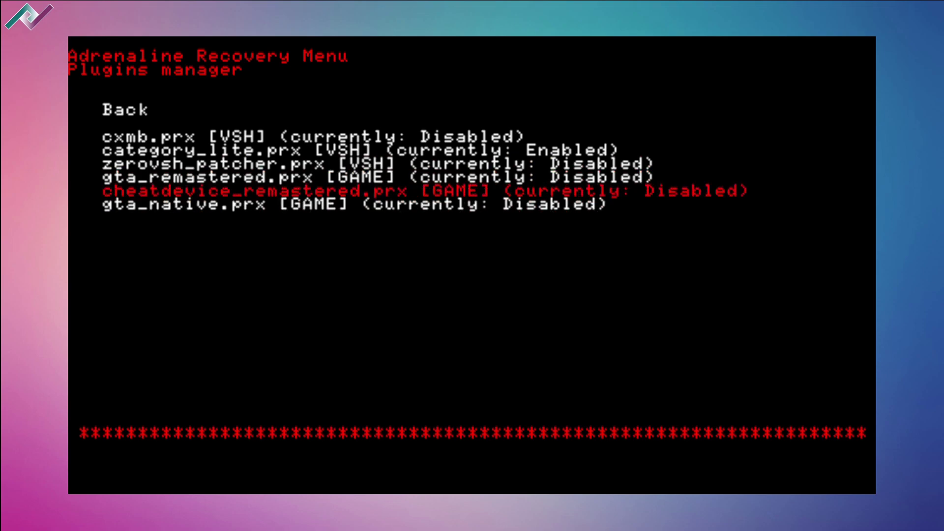
{"action": "key", "text": "Down"}
{"action": "key", "text": "Up"}
{"action": "key", "text": "Up"}
{"action": "key", "text": "Up"}
{"action": "key", "text": "Up"}
{"action": "key", "text": "Up"}
{"action": "key", "text": "Up"}
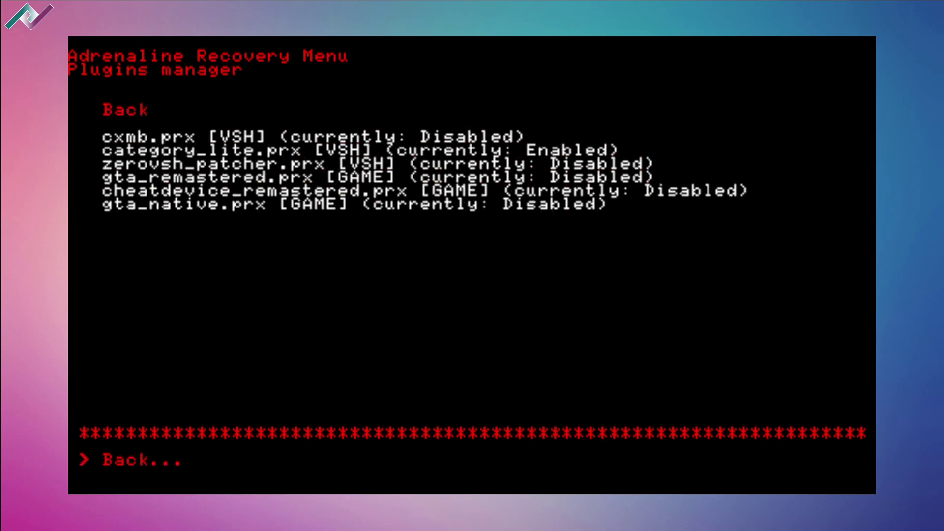
{"action": "key", "text": "Return"}
- Reopen Advanced configuration, check the Force high memory layout setting, and back out to the main menu
{"action": "key", "text": "Up"}
{"action": "key", "text": "Down"}
{"action": "key", "text": "Down"}
{"action": "key", "text": "Down"}
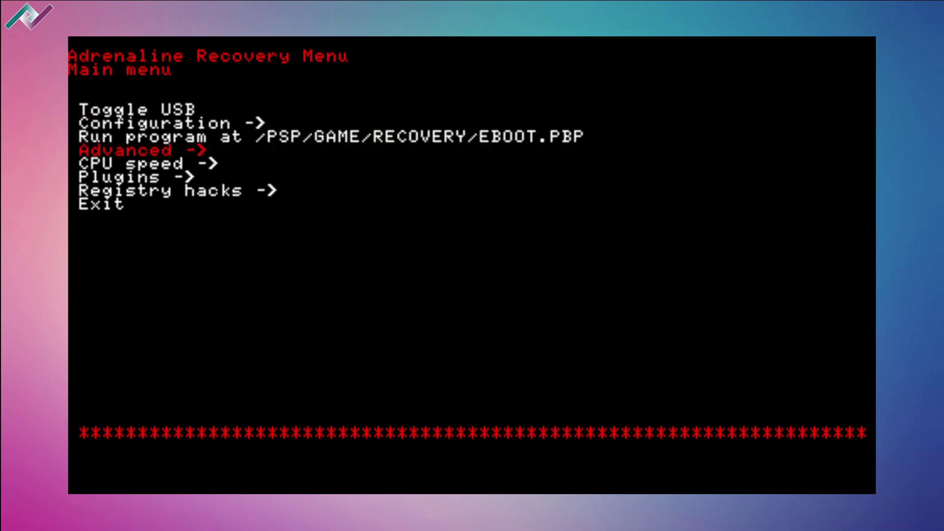
{"action": "key", "text": "Return"}
{"action": "key", "text": "Down"}
{"action": "key", "text": "Return"}
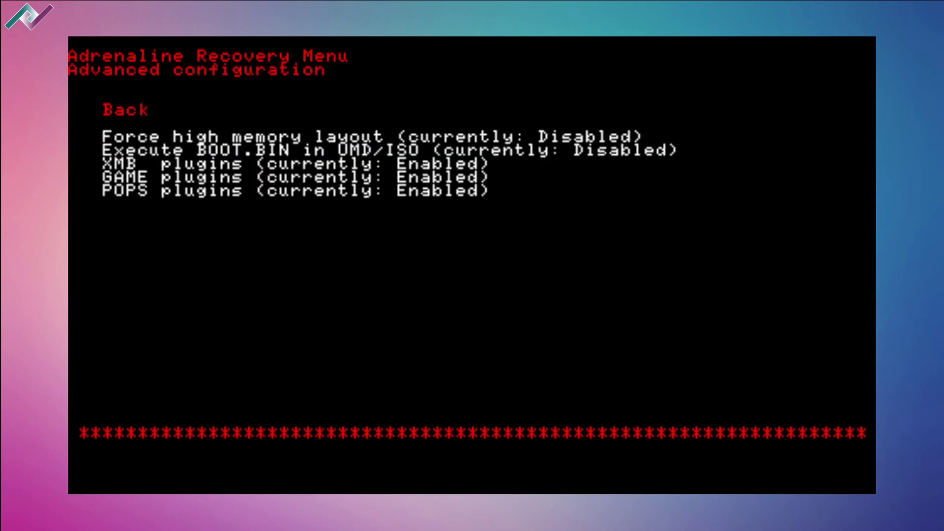
{"action": "key", "text": "Down"}
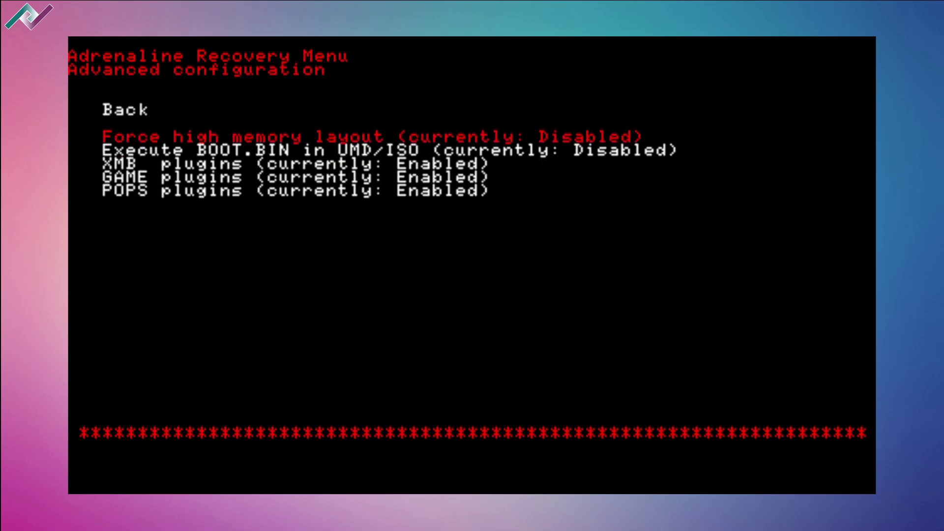
{"action": "key", "text": "Up"}
{"action": "key", "text": "Return"}
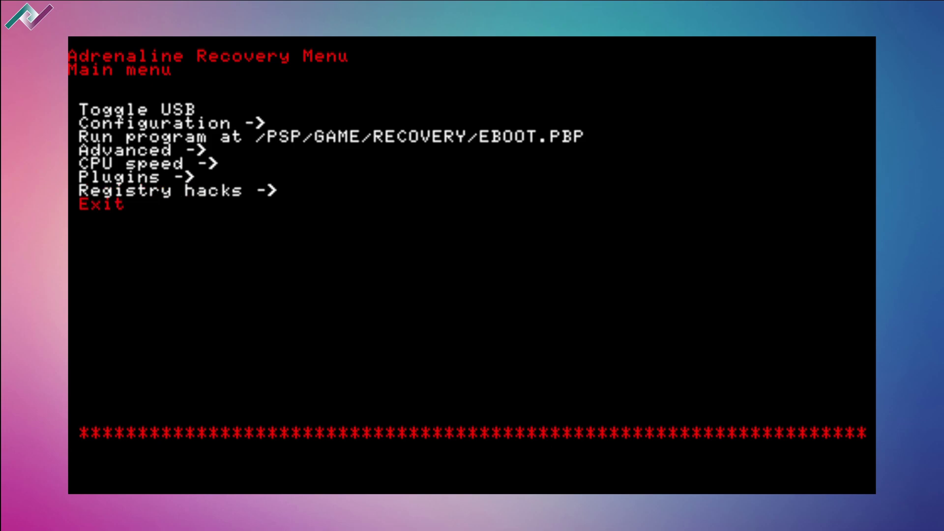
- Move to Exit in the main menu and exit the Adrenaline Recovery Menu
{"action": "key", "text": "Up"}
{"action": "key", "text": "Down"}
{"action": "key", "text": "Up"}
{"action": "key", "text": "Up"}
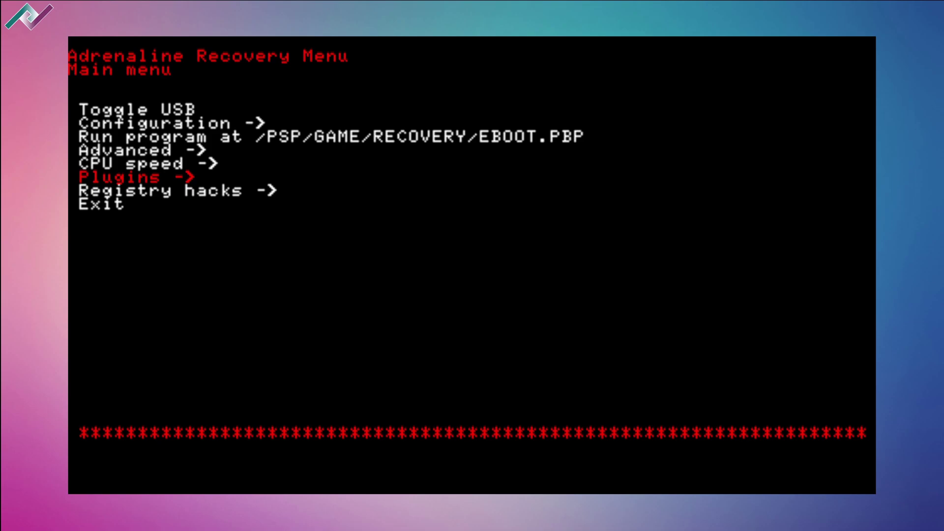
{"action": "key", "text": "Down"}
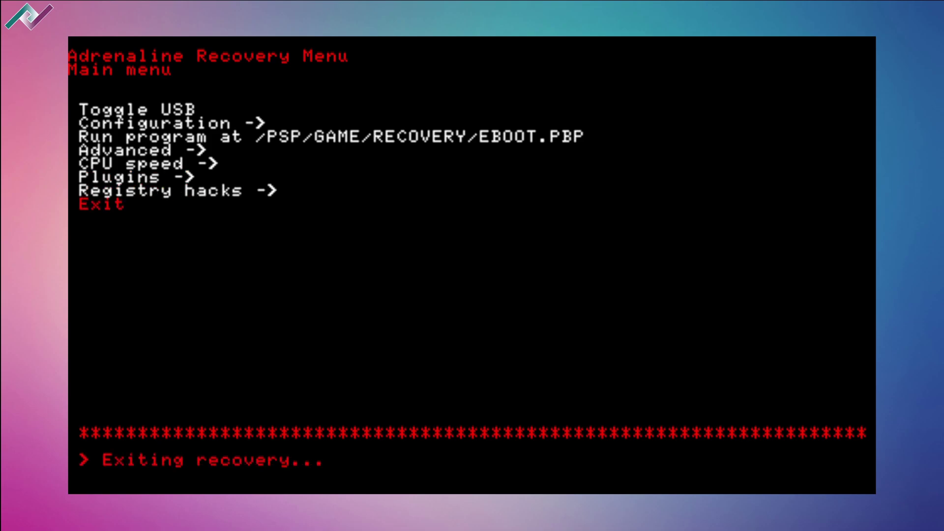